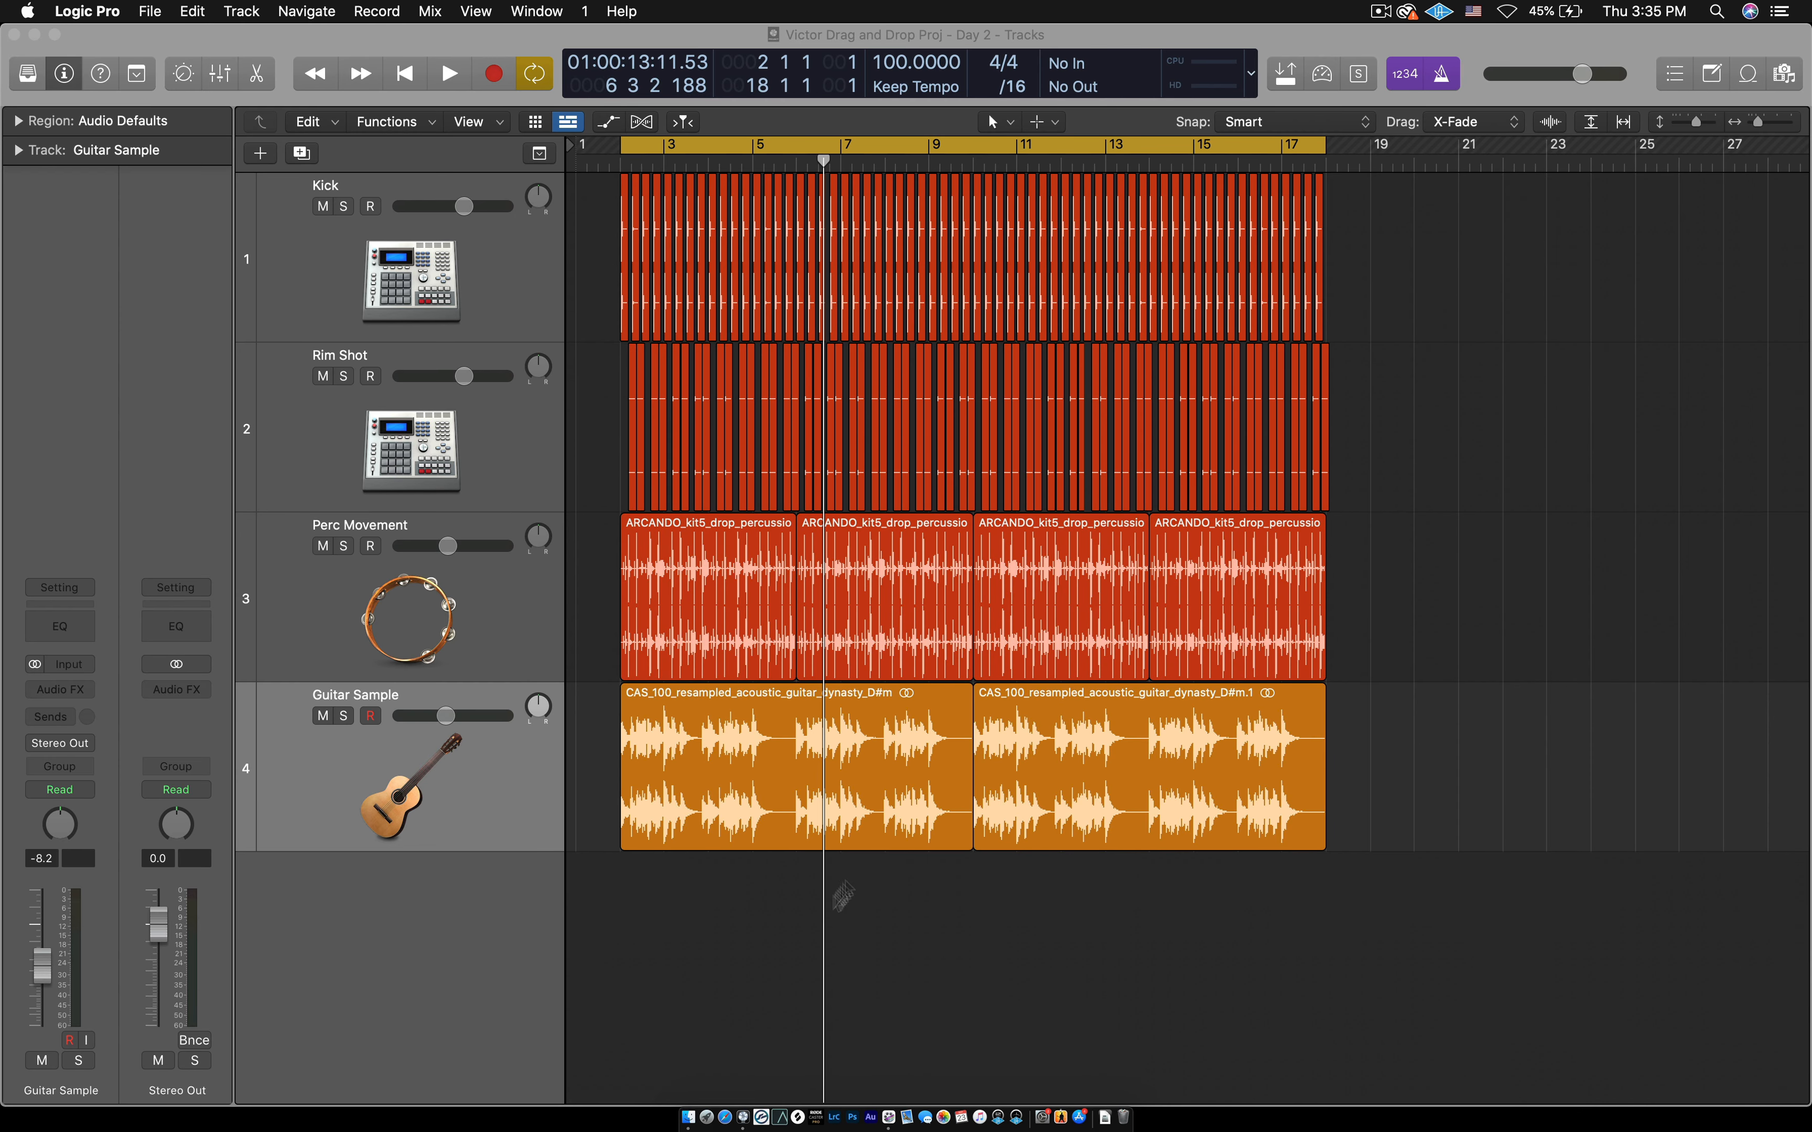
# Play back the opening bars of the looped four-track arrangement and stop playback
pyautogui.click(812, 960)
pyautogui.scroll(5, 812, 960)
pyautogui.scroll(-2, 811, 959)
pyautogui.hscroll(-5, 810, 961)
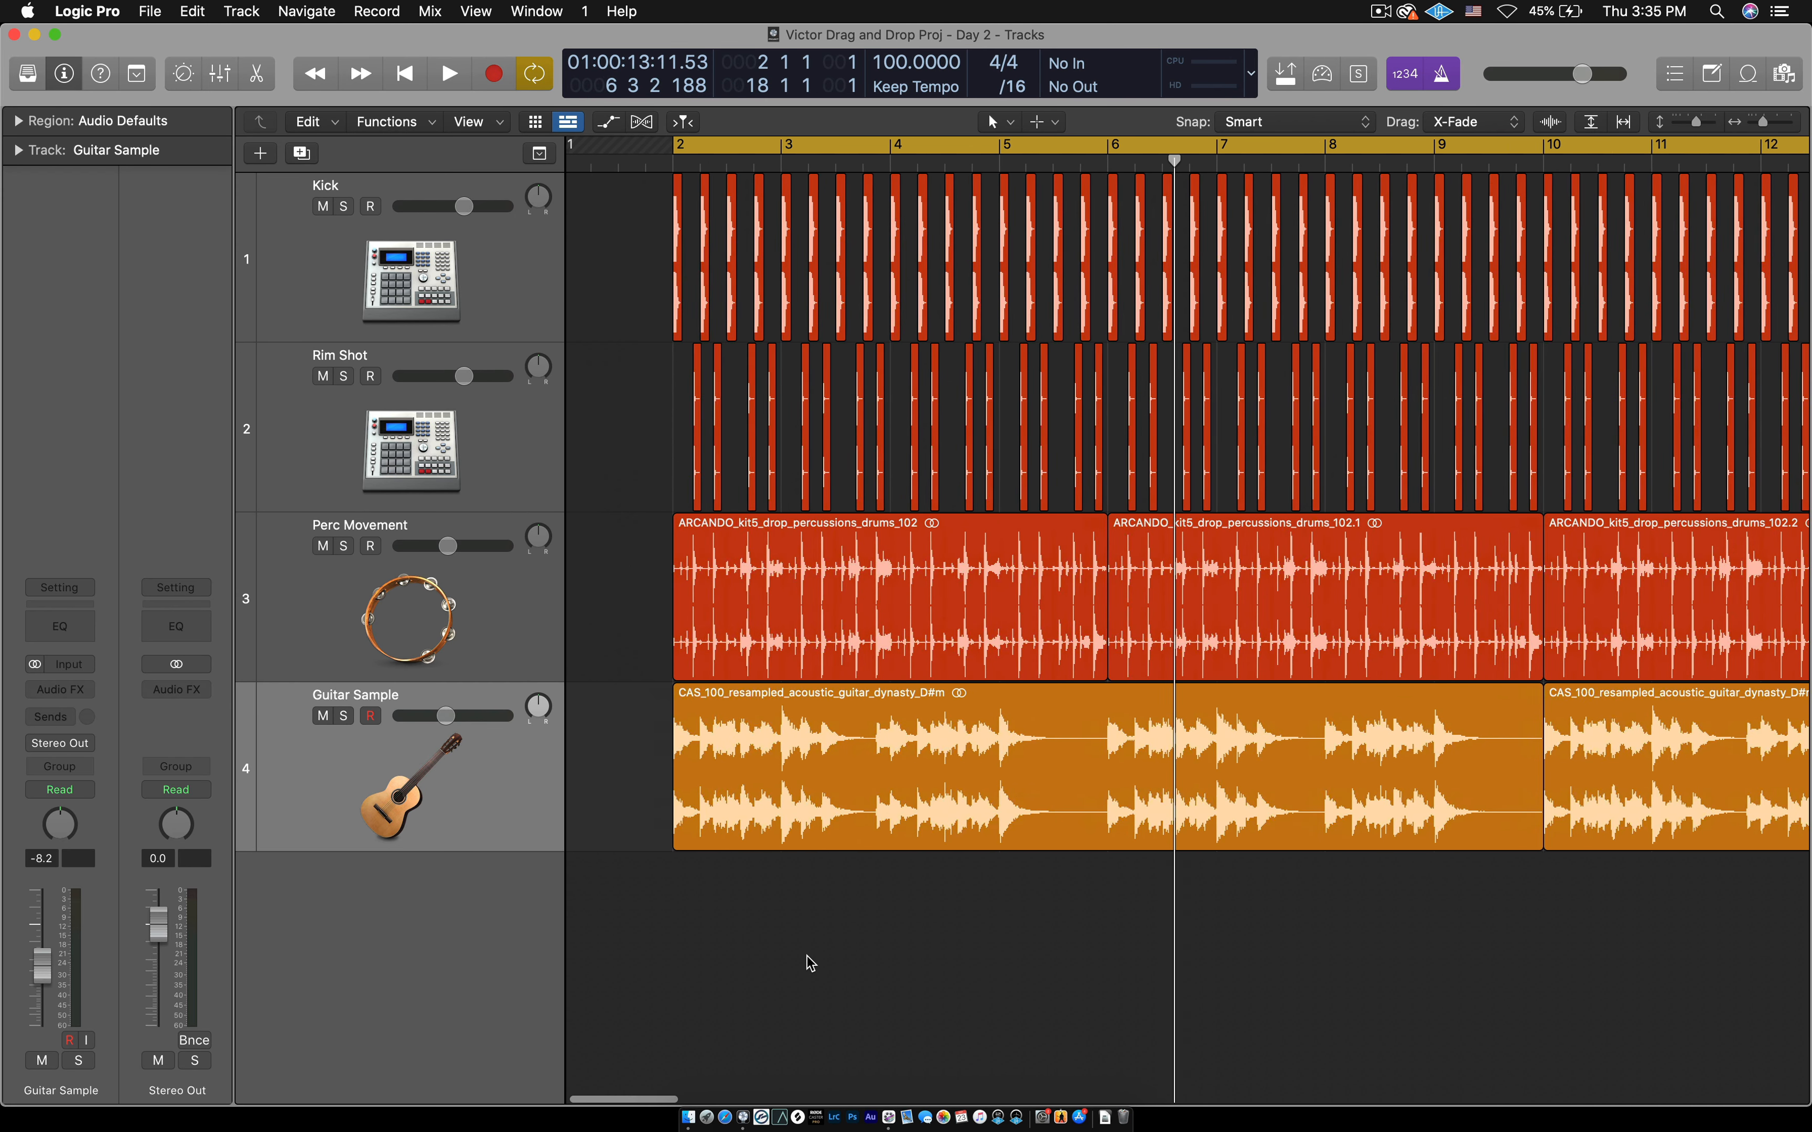
pyautogui.scroll(-1, 810, 963)
pyautogui.press('space')
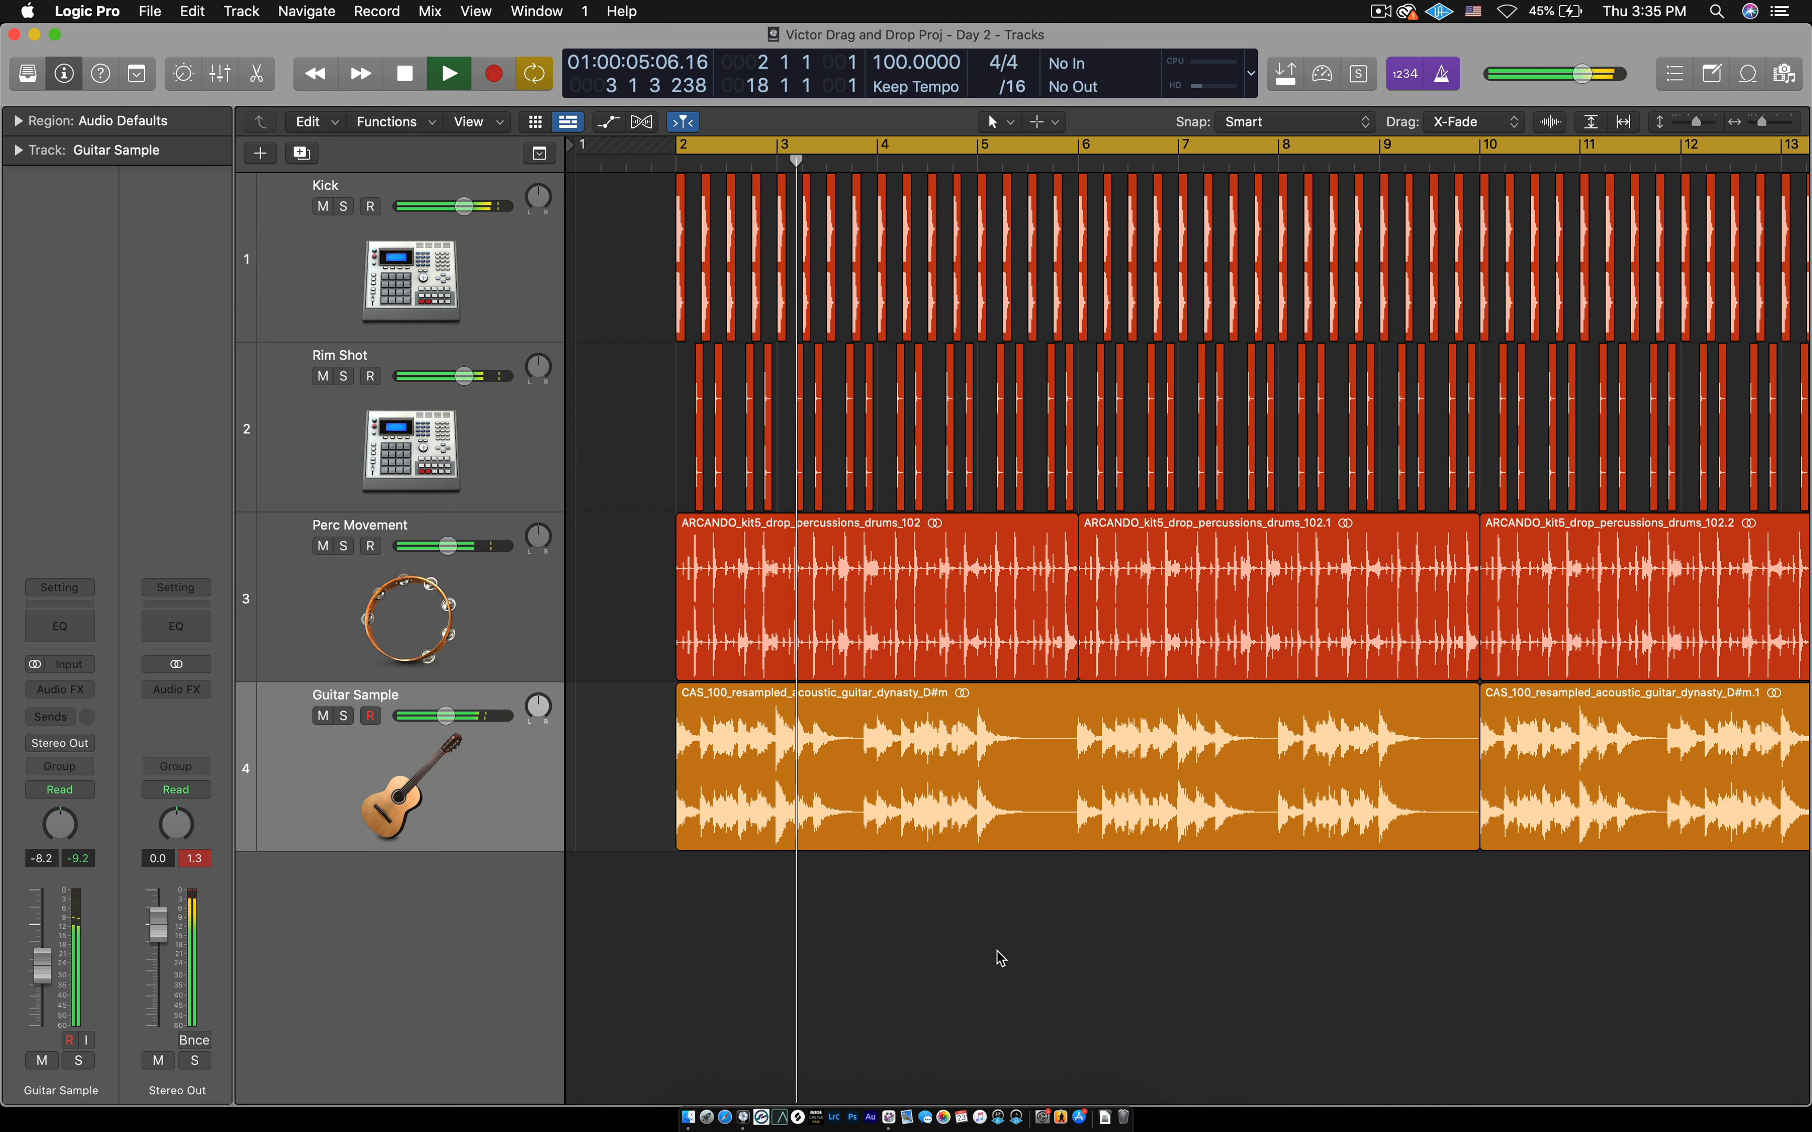
pyautogui.press('space')
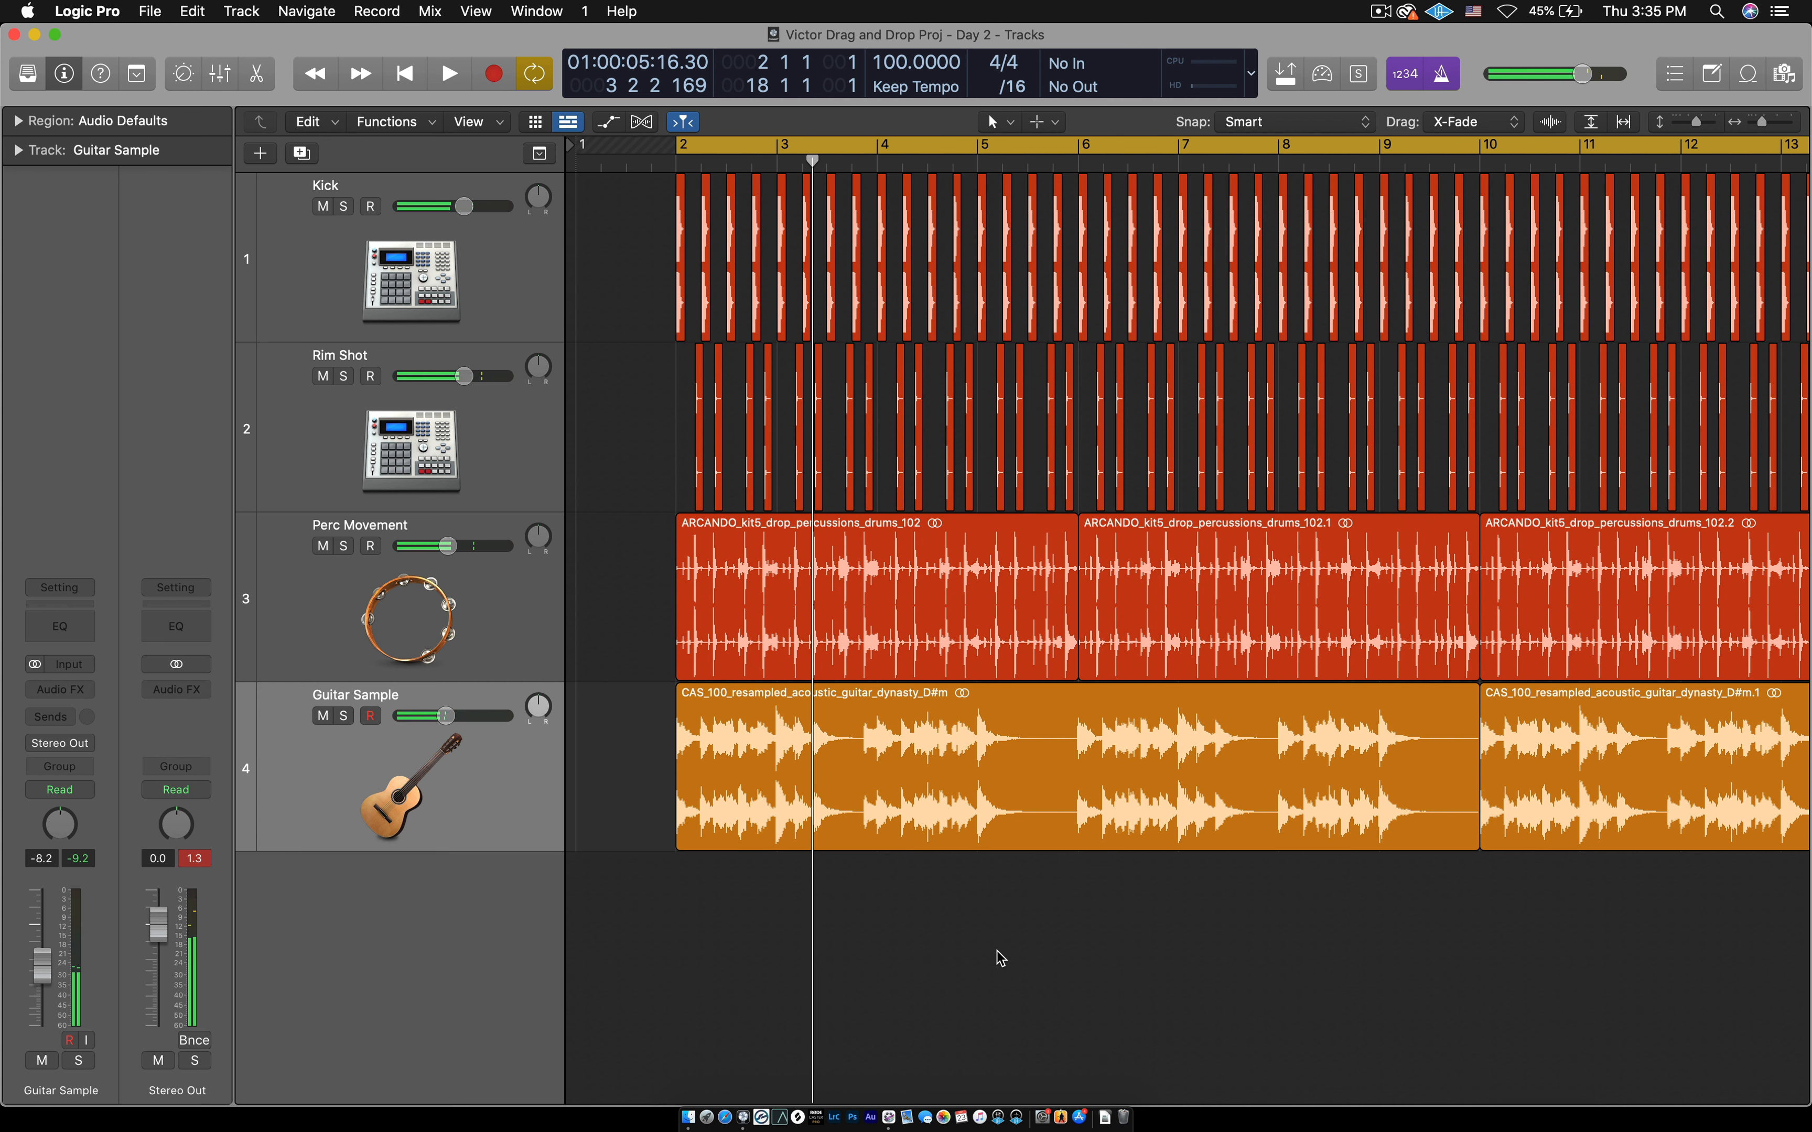
# Examine the timeline of all four tracks, both as a full overview and with the individual regions enlarged
pyautogui.press('super+Left')
pyautogui.press('super+Left')
pyautogui.press('super+Left')
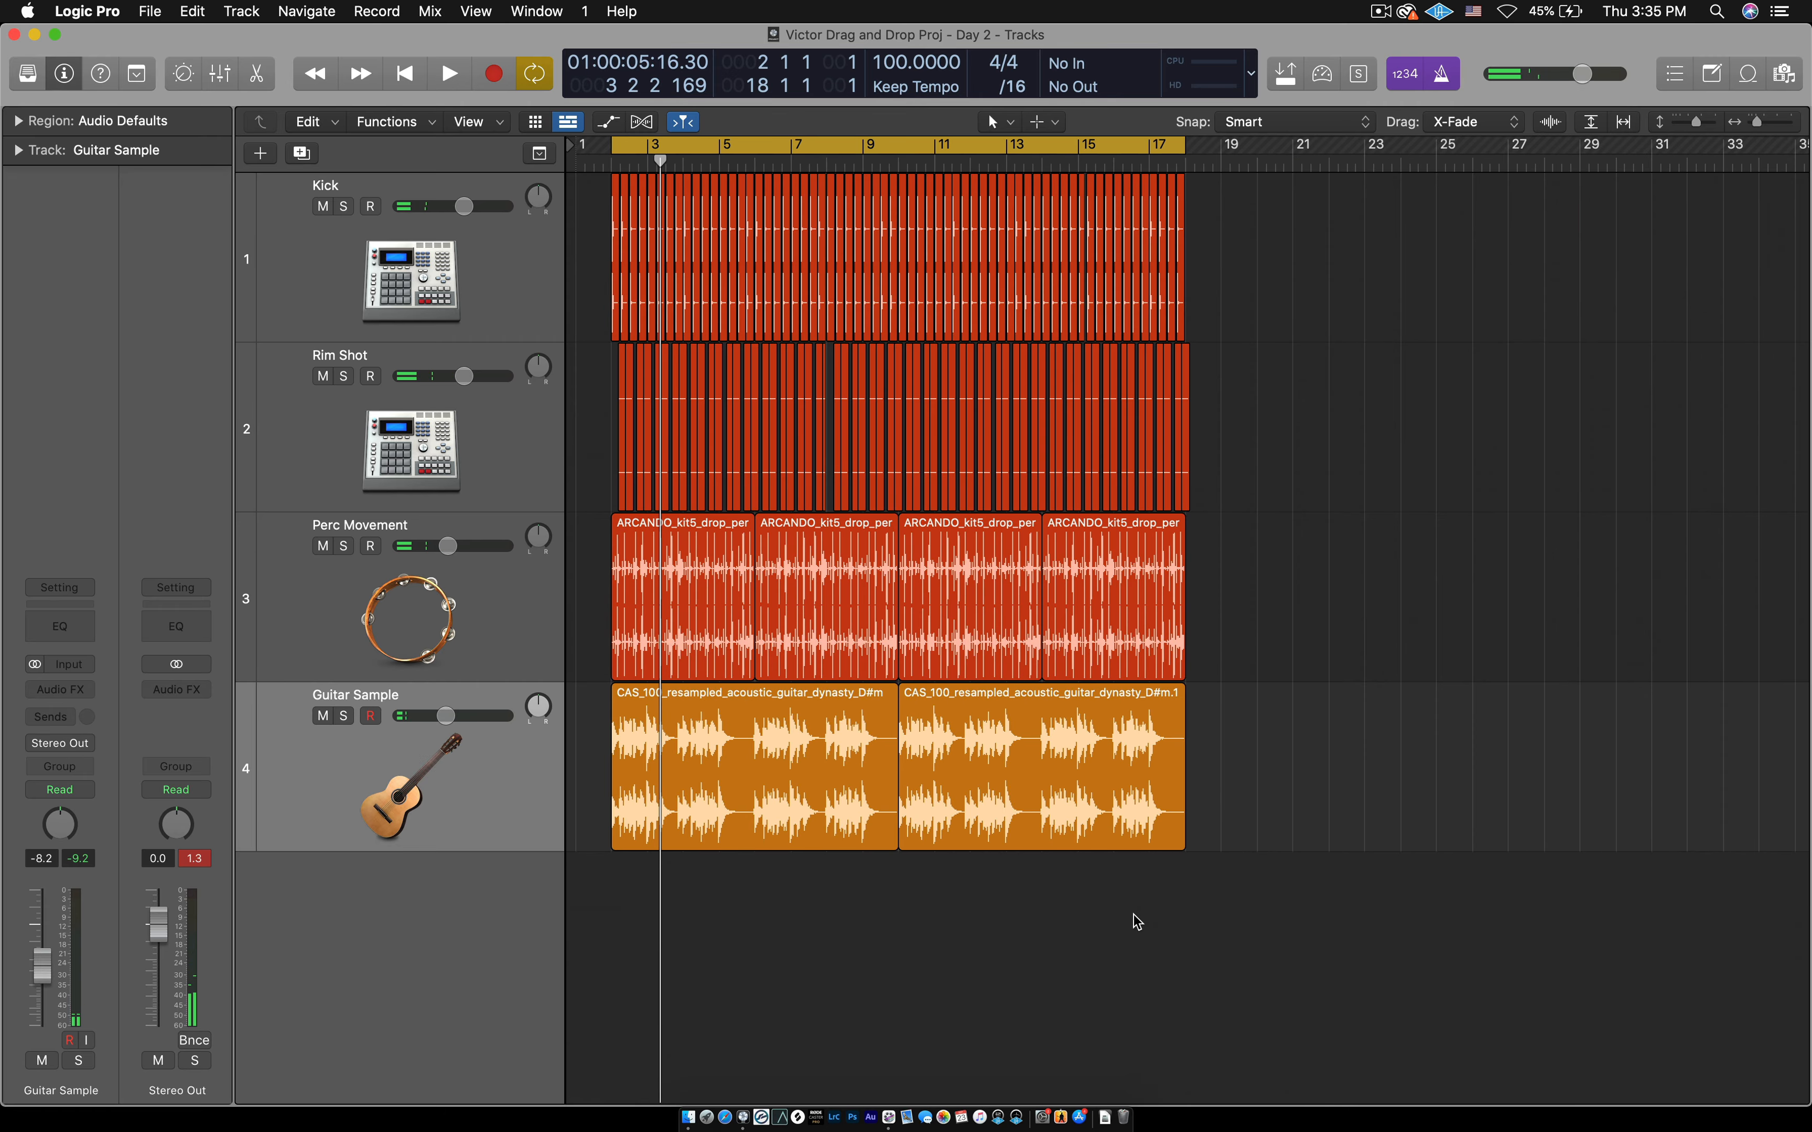
pyautogui.press('super+Right')
pyautogui.press('super+Right')
pyautogui.press('super+Right')
pyautogui.press('super+Right')
pyautogui.press('super+Right')
pyautogui.press('super+Right')
pyautogui.press('super+Right')
pyautogui.press('super+Right')
pyautogui.press('super+Right')
pyautogui.press('super+Right')
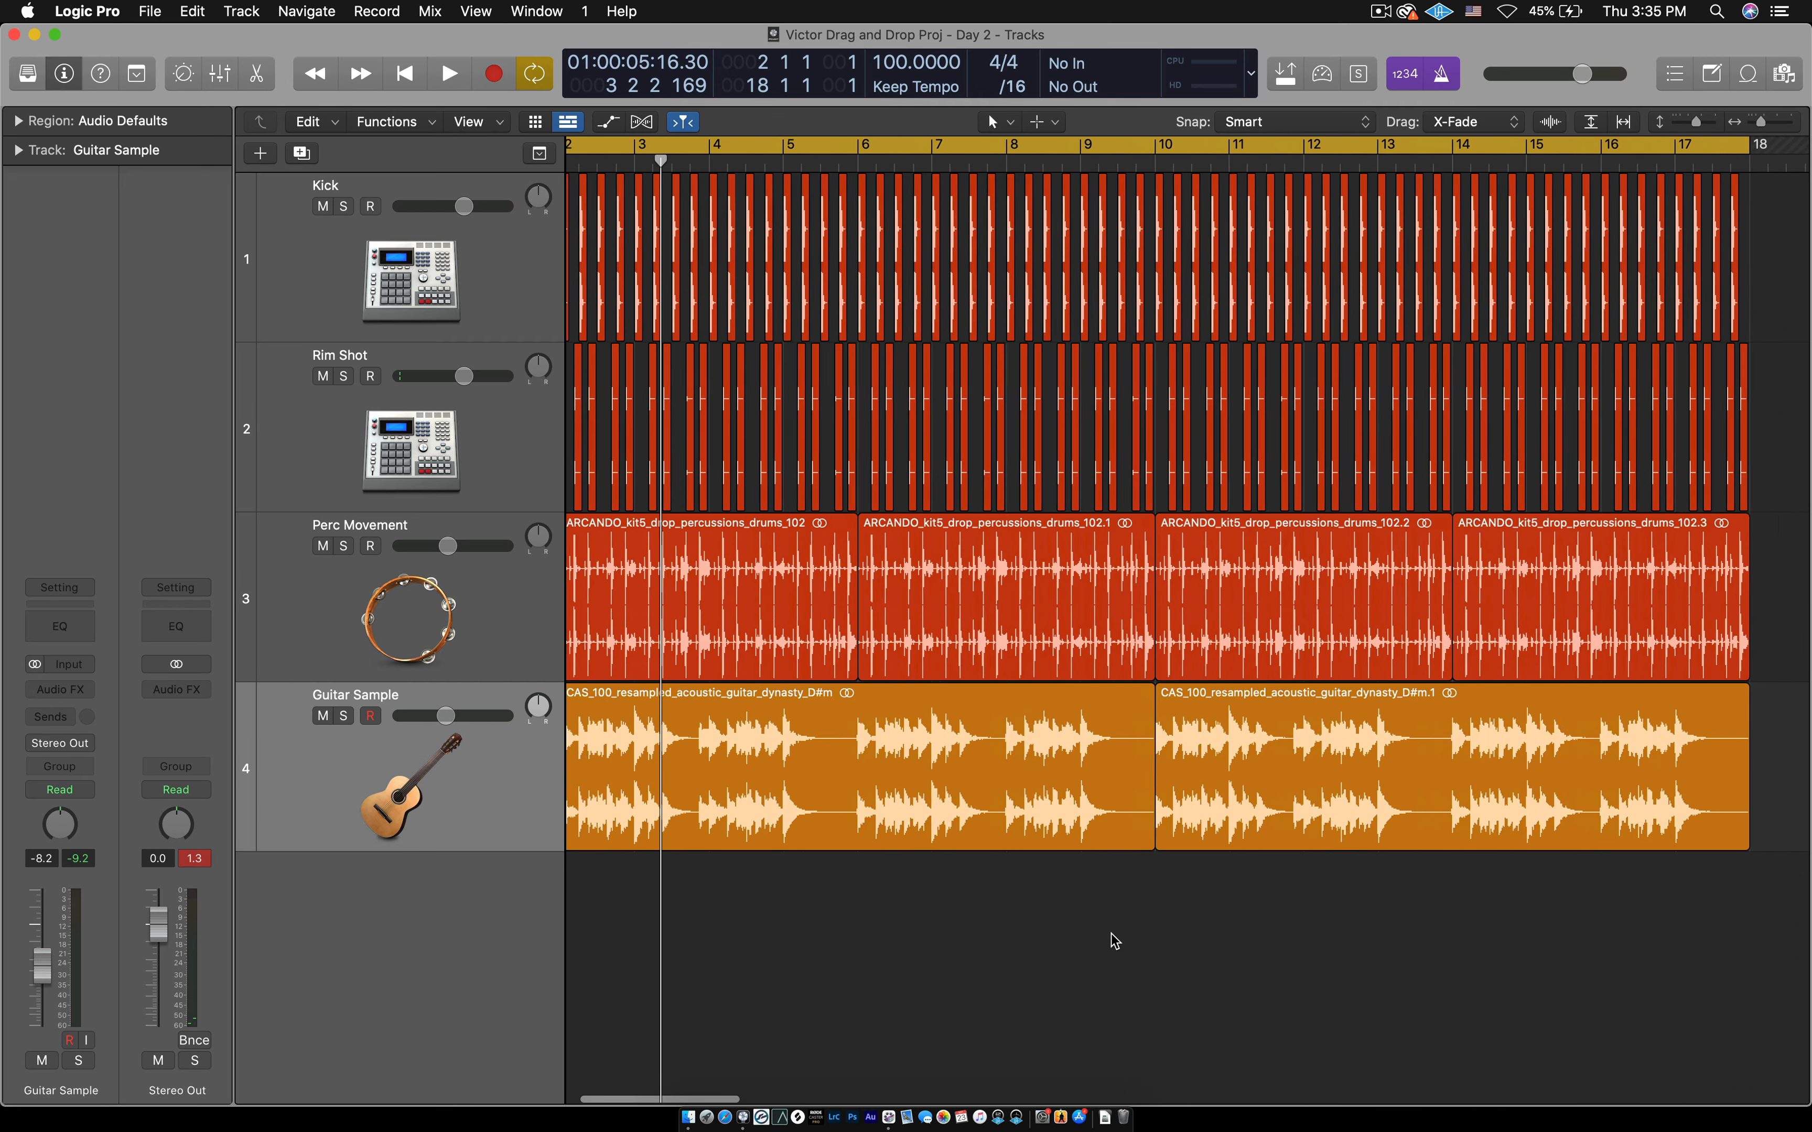
pyautogui.press('super+Left')
pyautogui.press('super+Left')
pyautogui.press('super+Left')
pyautogui.press('super+Left')
pyautogui.press('super+Left')
pyautogui.press('super+Left')
pyautogui.press('super+Left')
pyautogui.press('super+Left')
pyautogui.press('super+Left')
pyautogui.press('super+Left')
pyautogui.press('super+Left')
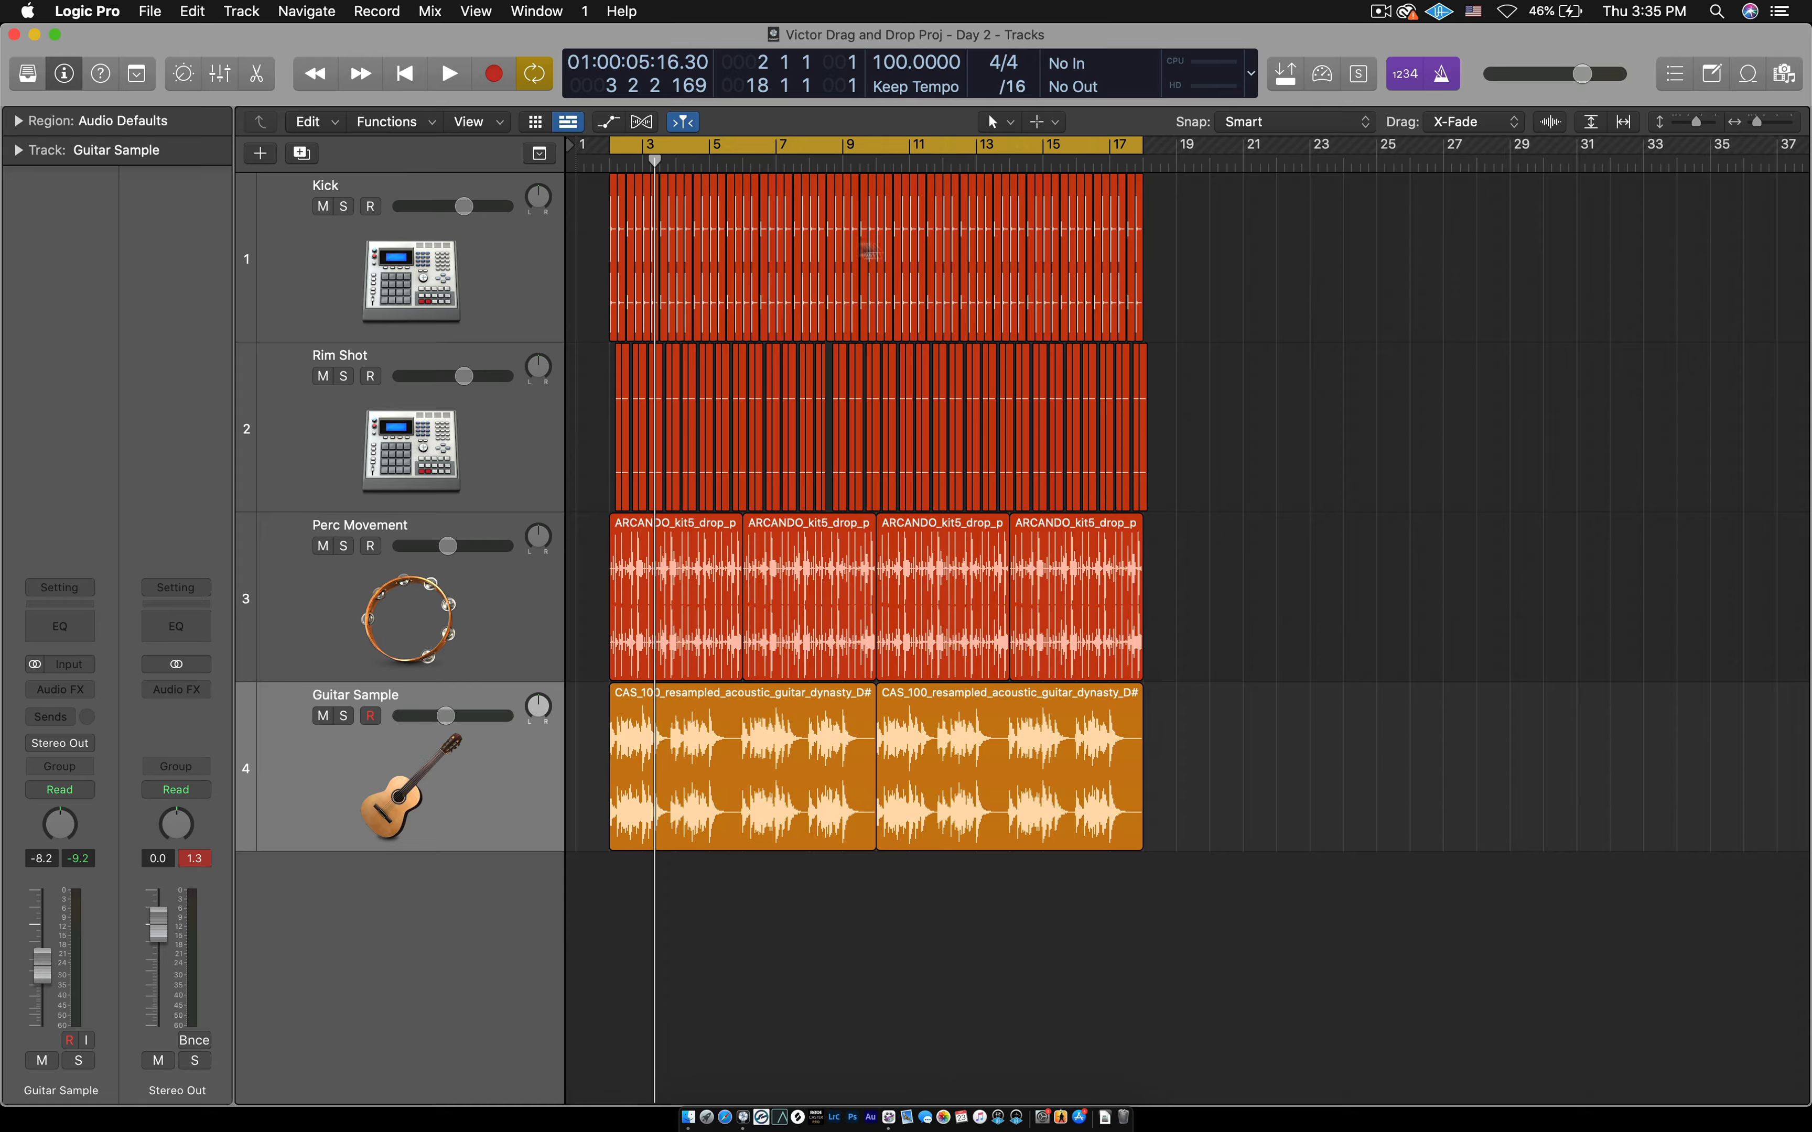
# Select all regions on the Kick, Rim Shot, Perc Movement and Guitar Sample tracks
pyautogui.moveTo(1213, 262); pyautogui.dragTo(586, 842)
pyautogui.click(807, 937)
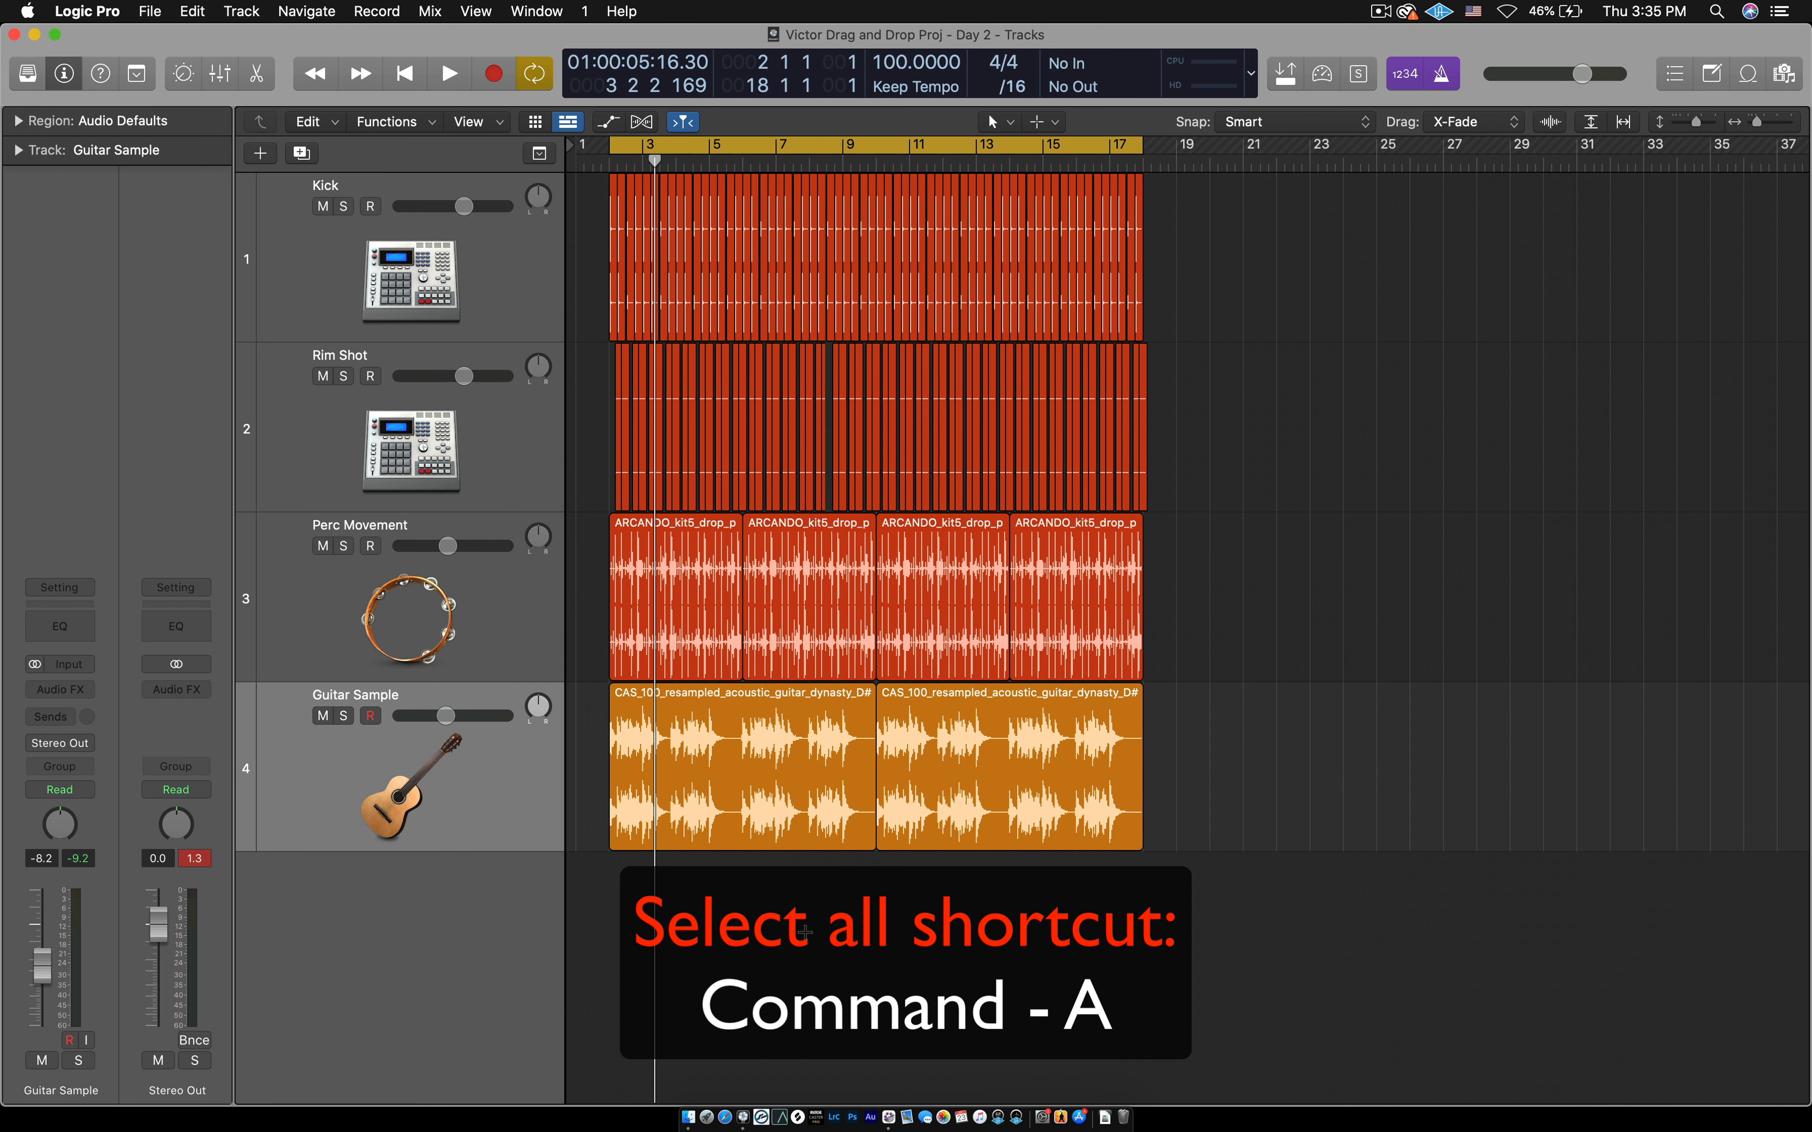
pyautogui.press('super+a')
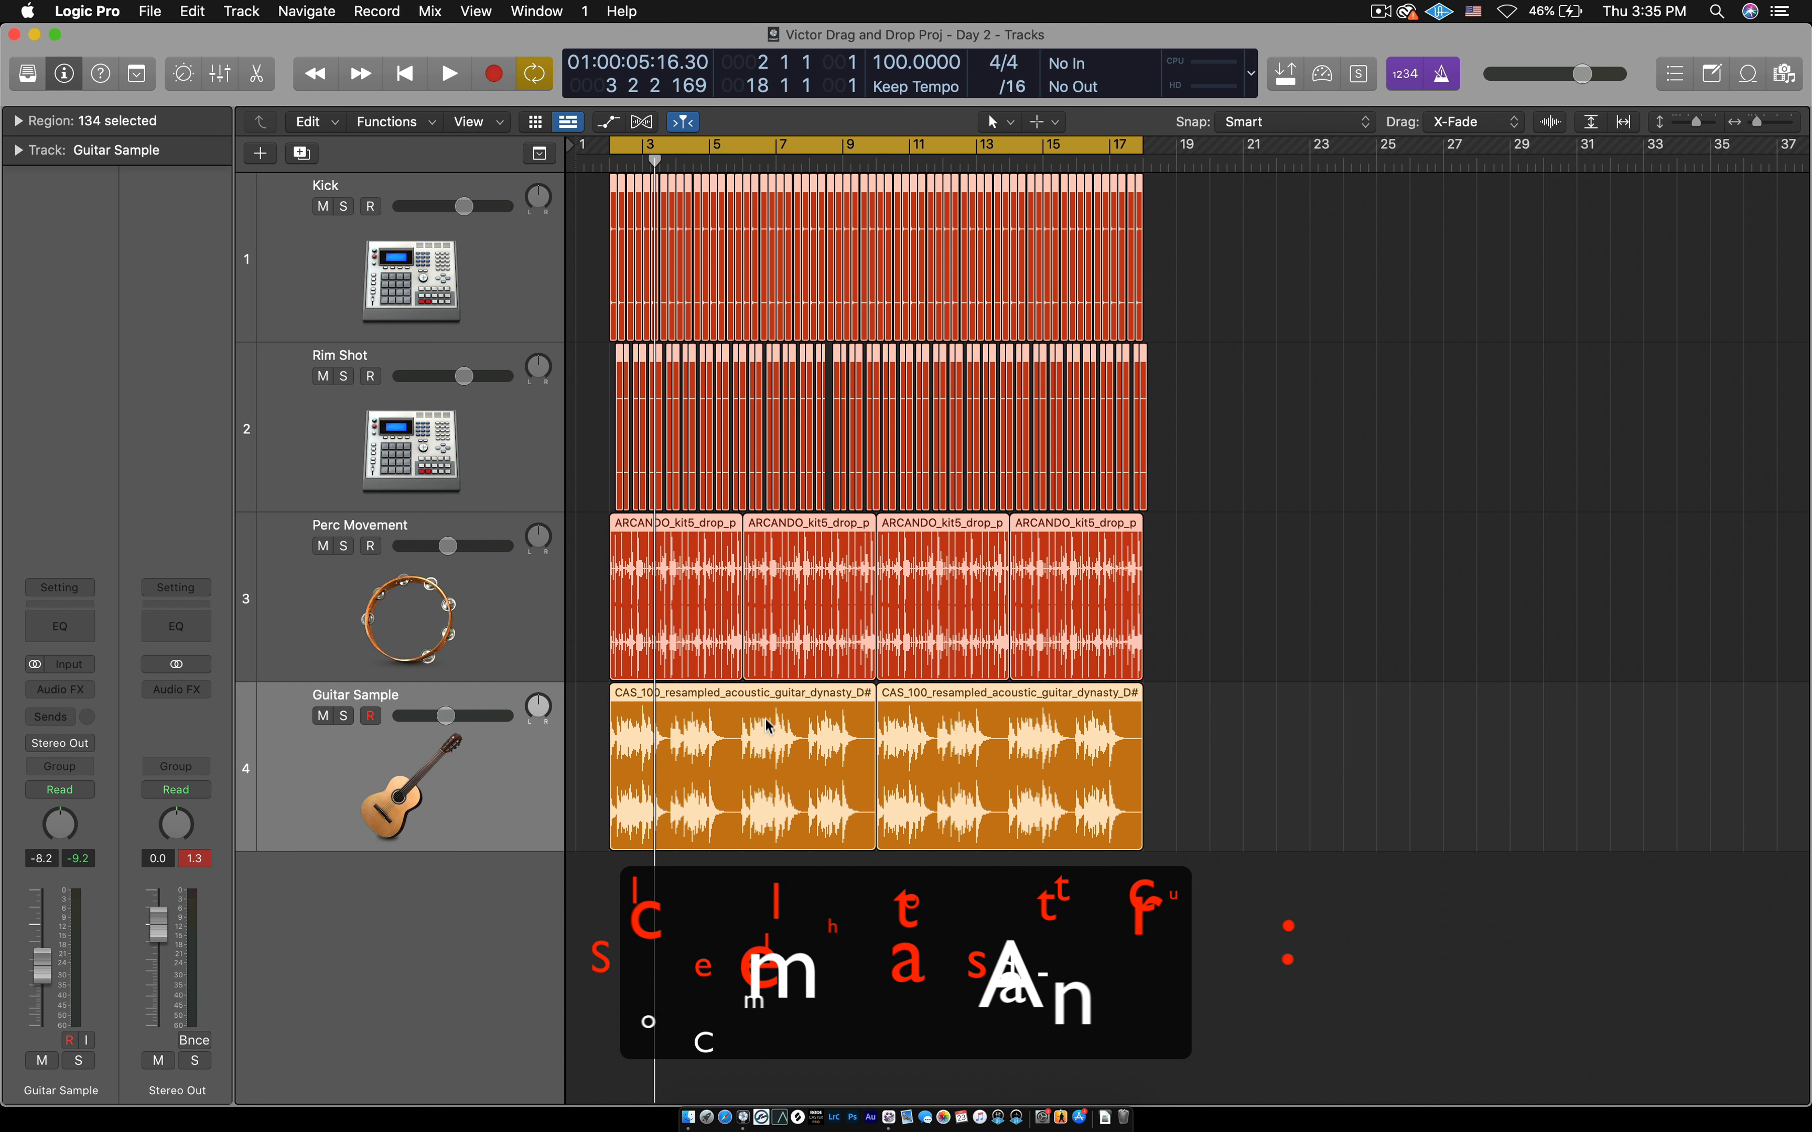
# Place the playhead at bar 9
pyautogui.scroll(8, 772, 730)
pyautogui.scroll(-4, 771, 731)
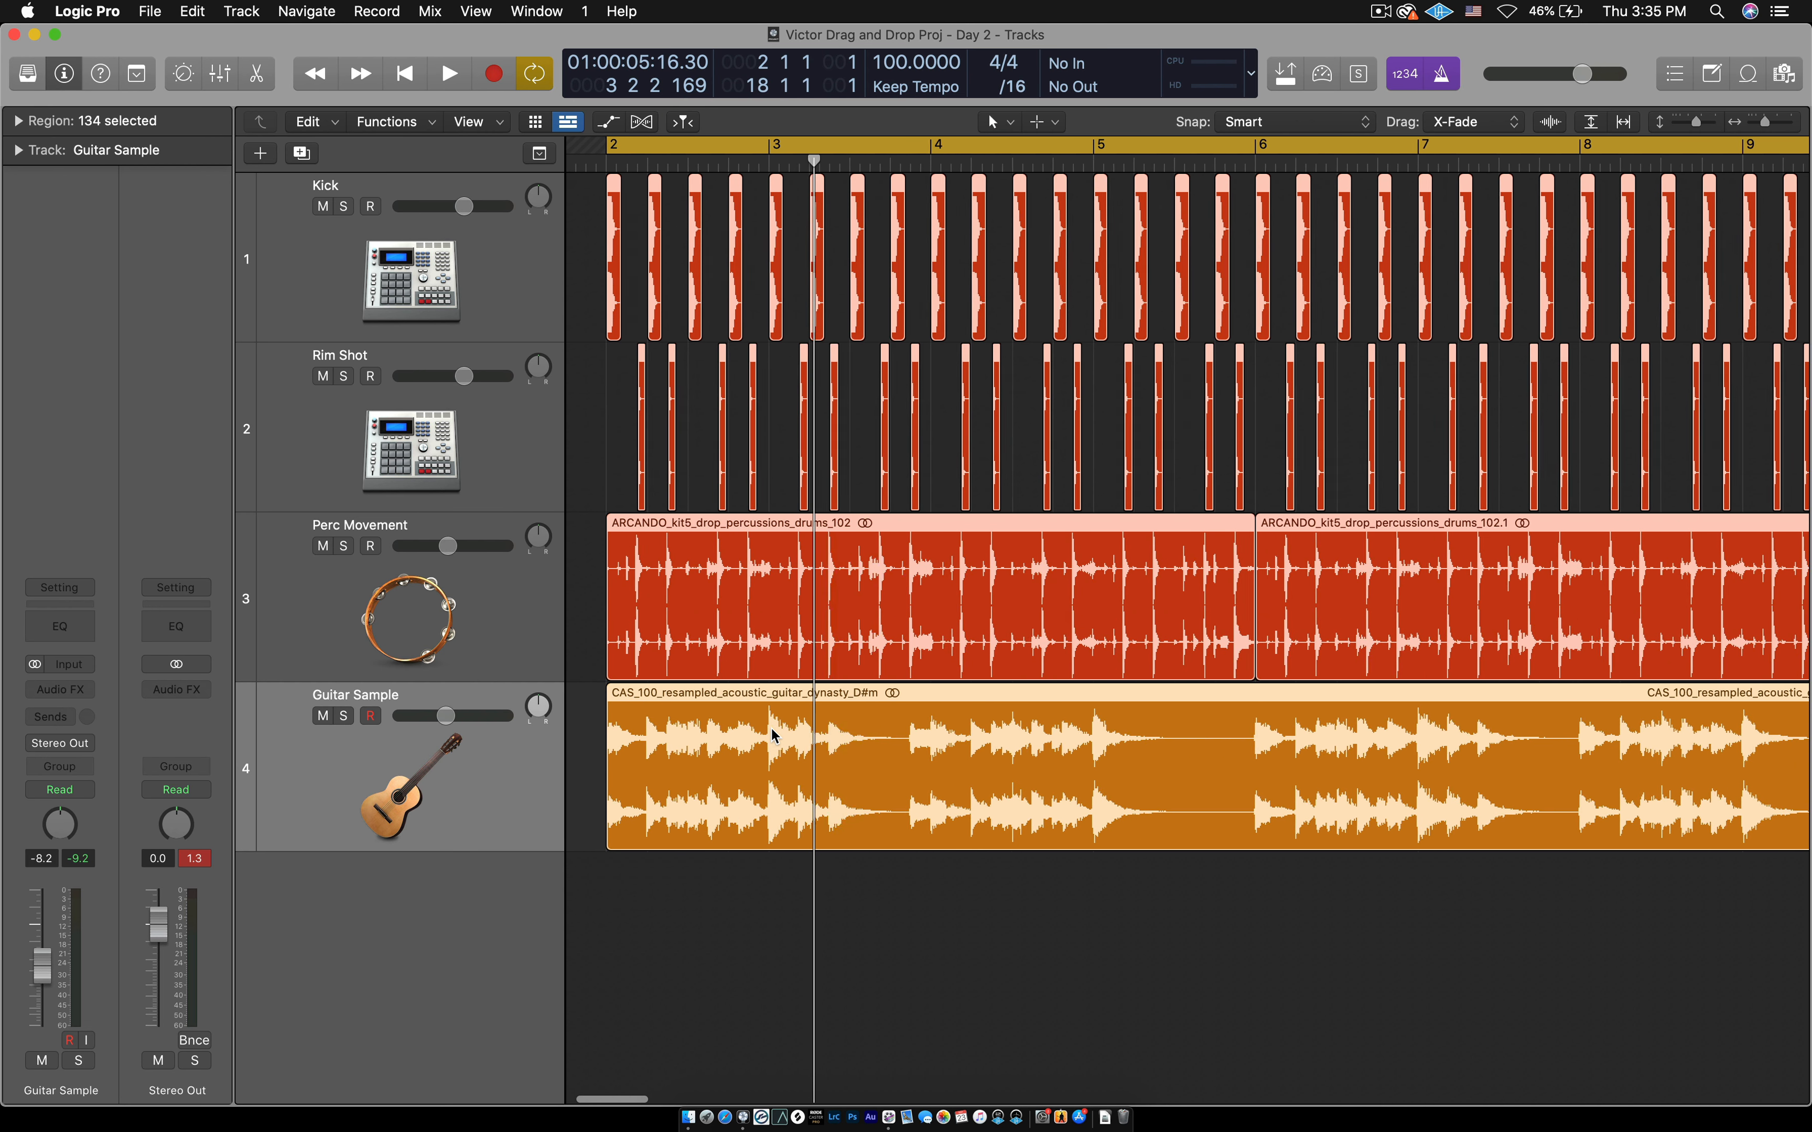
pyautogui.scroll(-1, 775, 735)
pyautogui.scroll(-3, 775, 736)
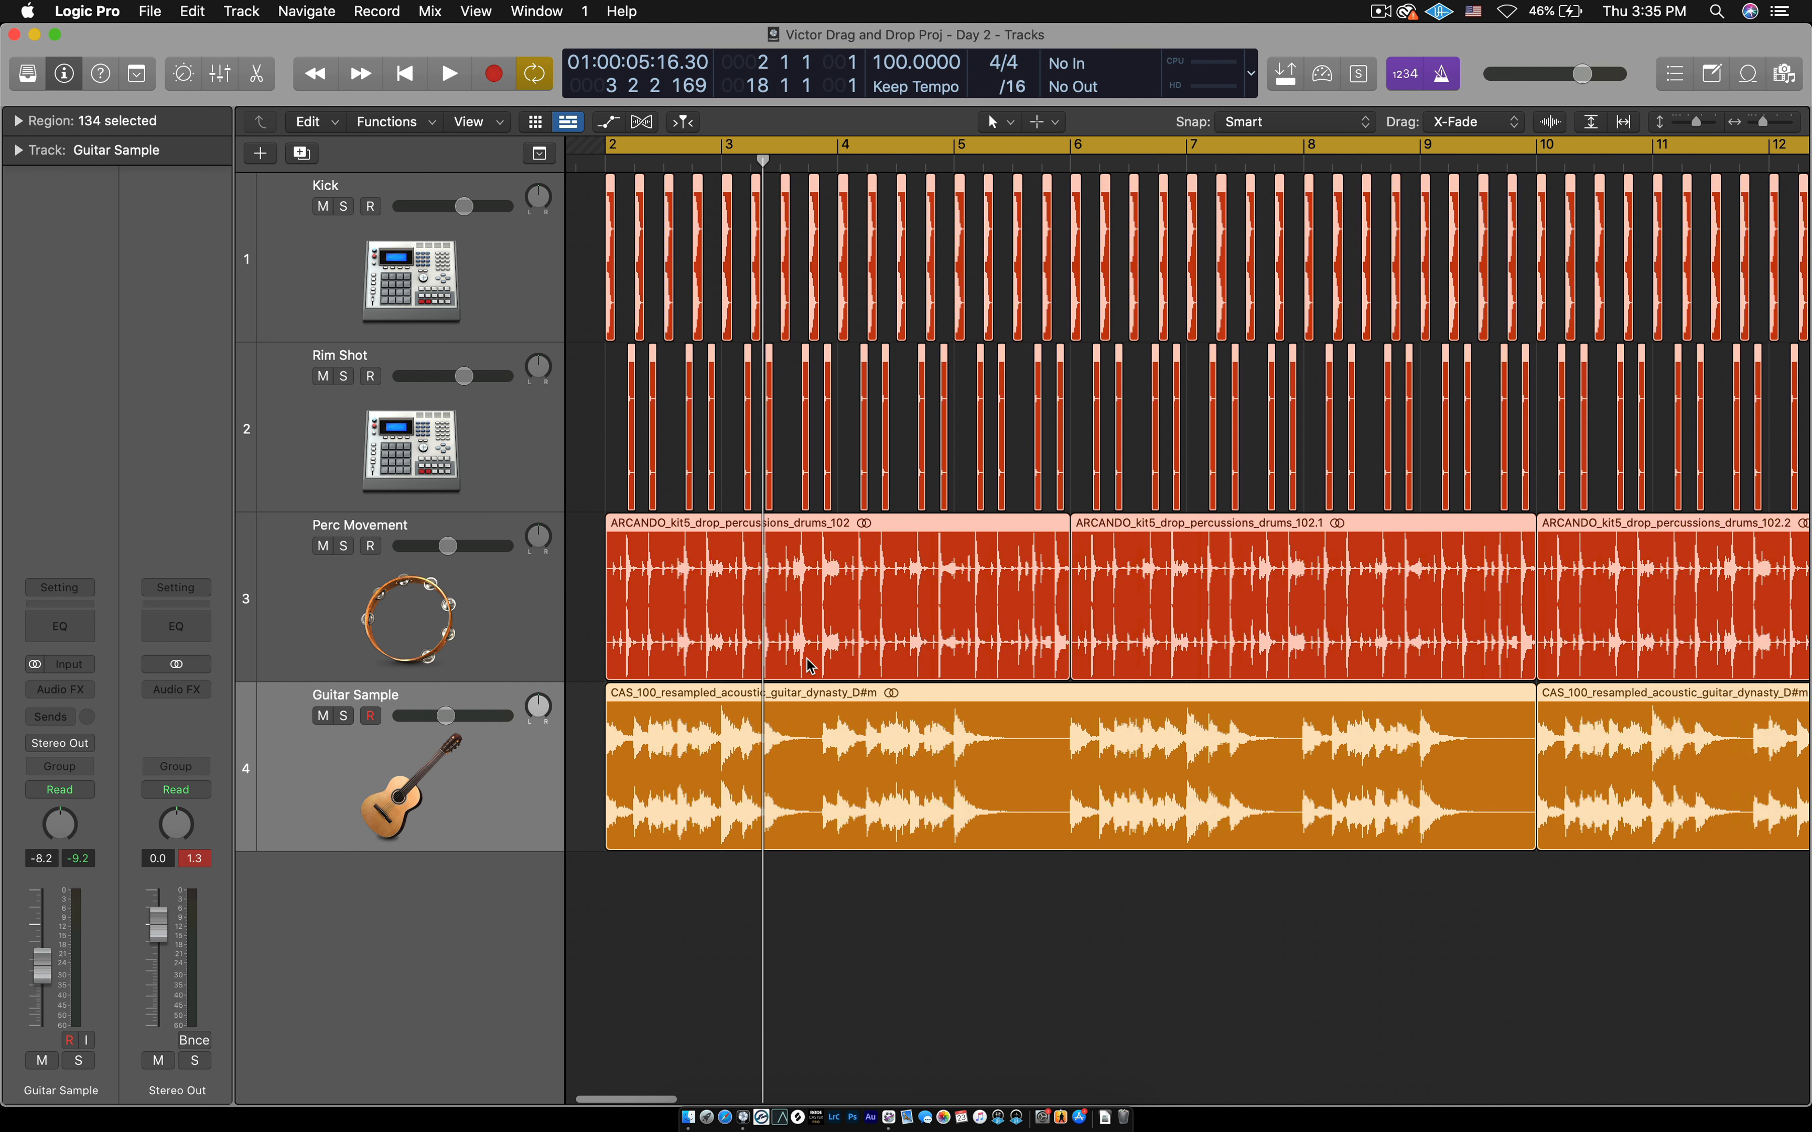
pyautogui.scroll(-3, 825, 731)
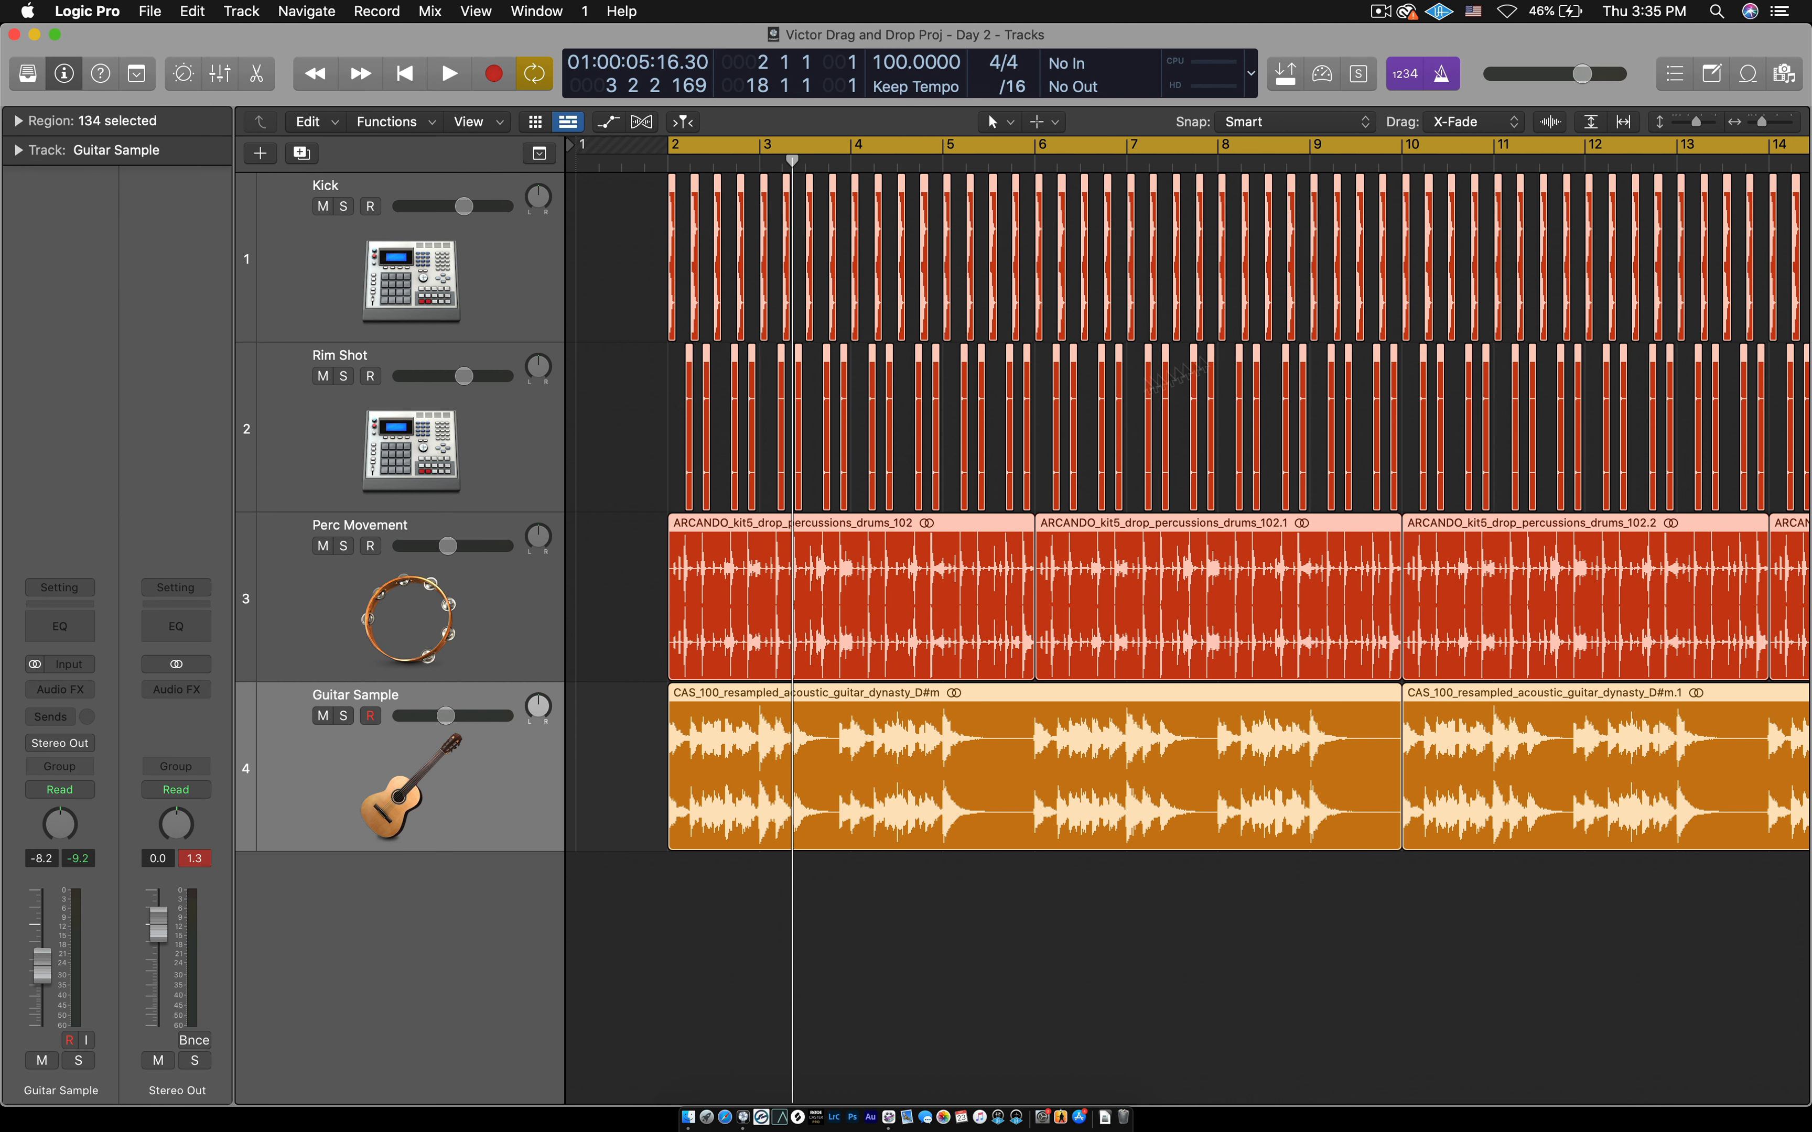
pyautogui.click(1309, 160)
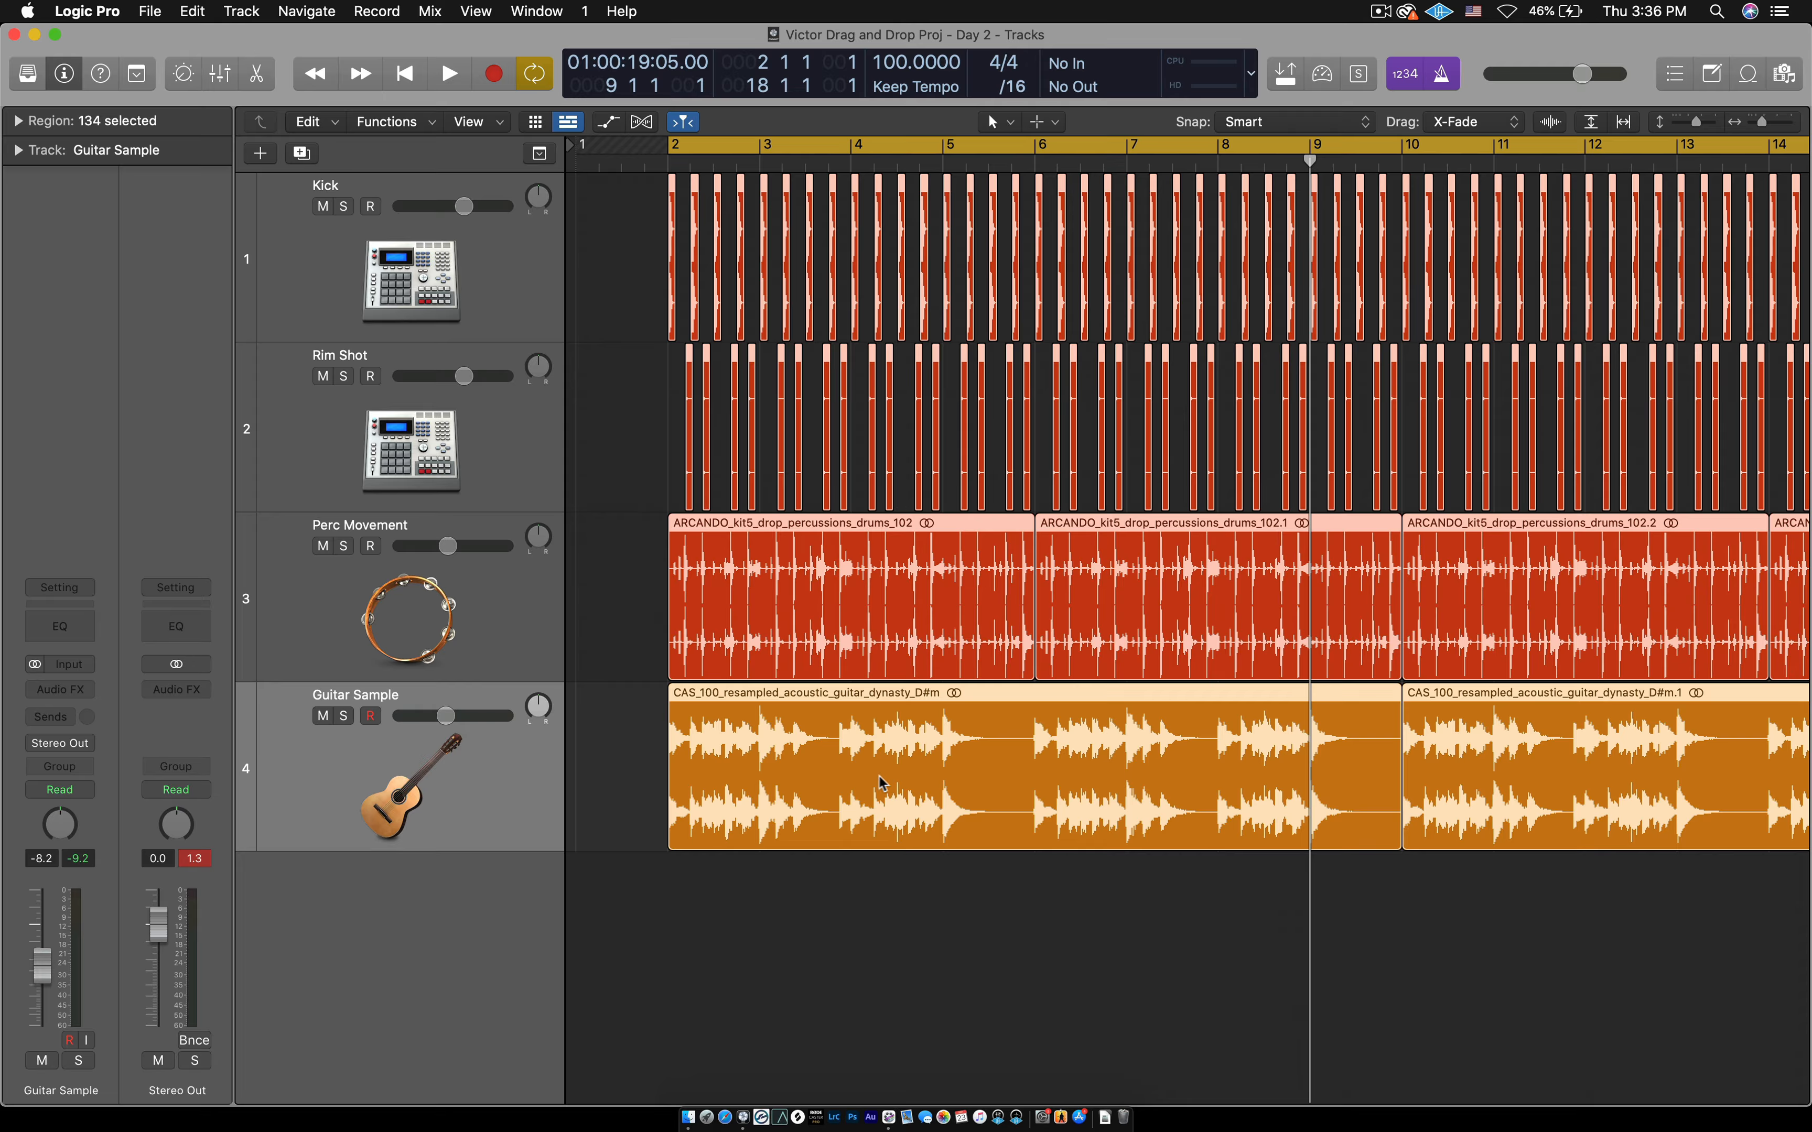
# Try moving all selected regions by hand so they start at bar 9, and undo the move
pyautogui.scroll(-5, 868, 779)
pyautogui.click(1383, 362)
pyautogui.moveTo(1346, 256); pyautogui.dragTo(594, 870)
pyautogui.scroll(5, 896, 662)
pyautogui.scroll(-1, 896, 663)
pyautogui.moveTo(659, 764); pyautogui.dragTo(1288, 816)
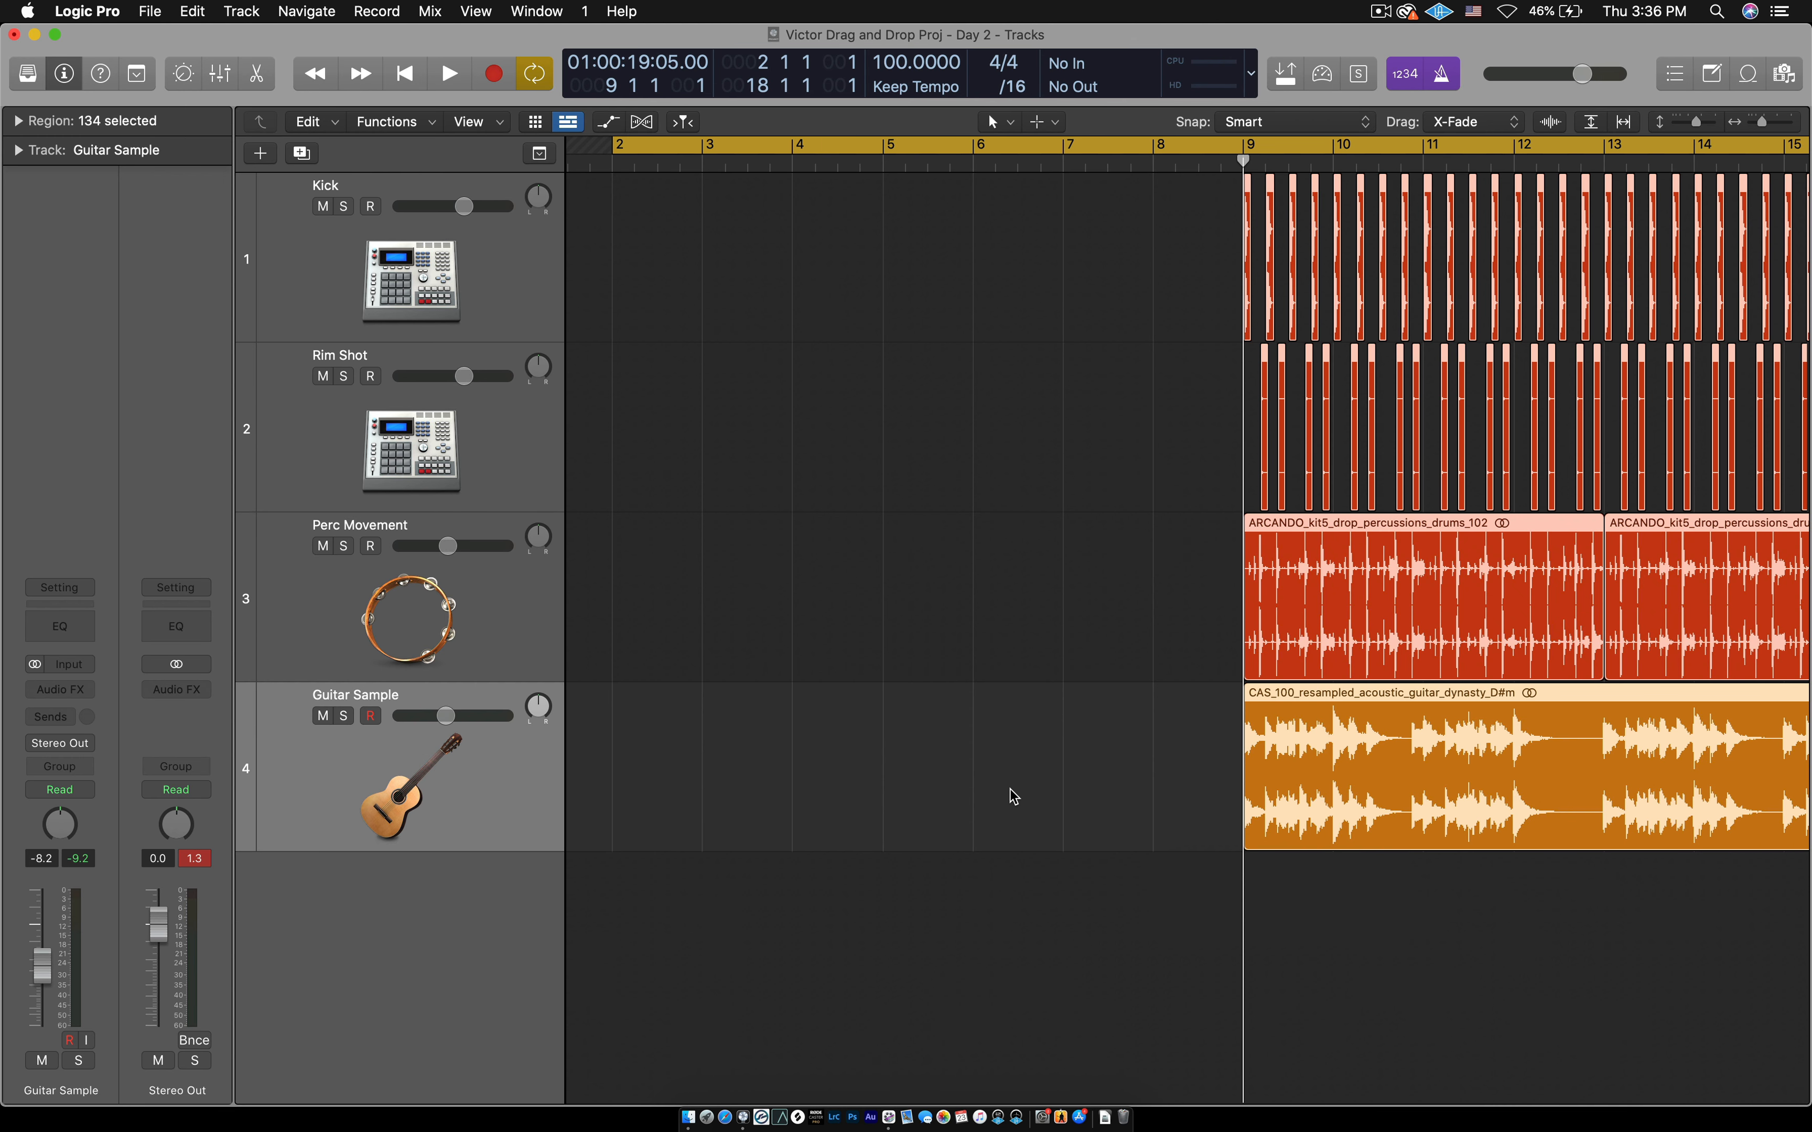
pyautogui.press('super+z')
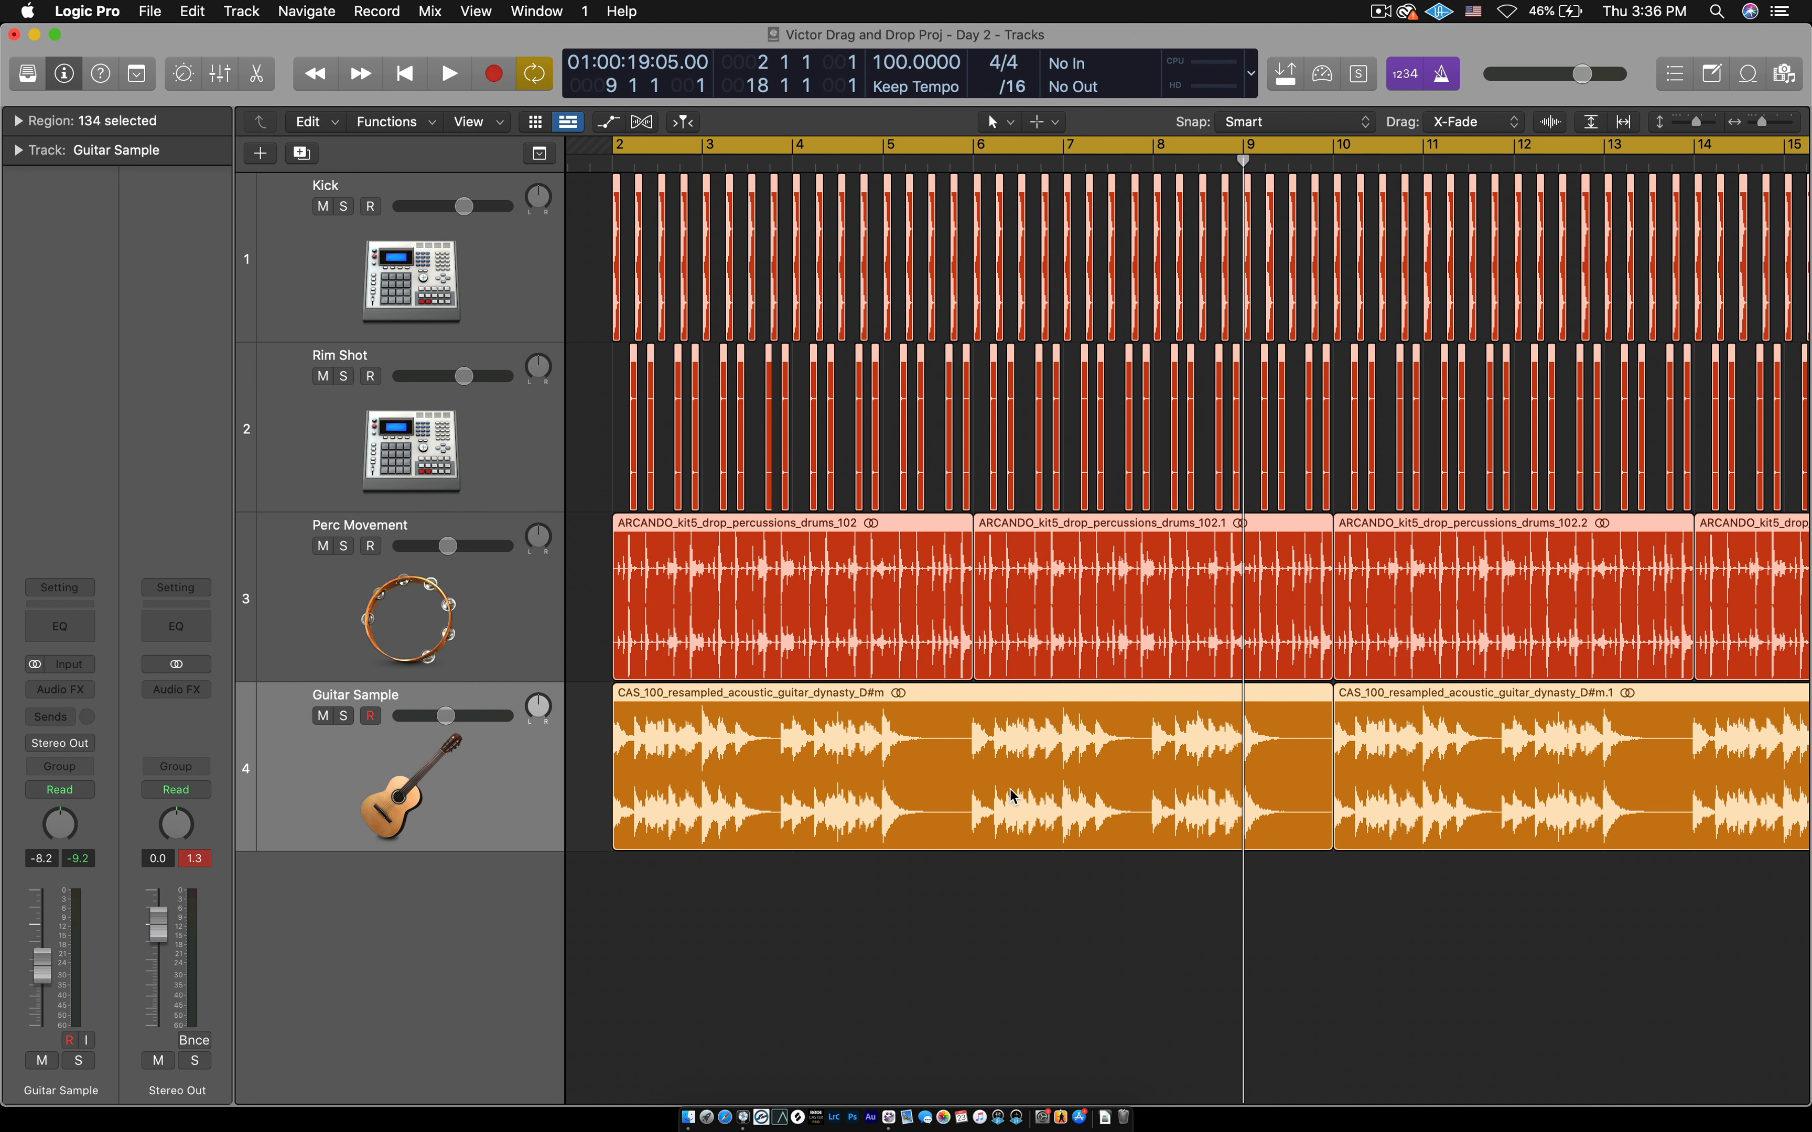
# With the playhead at bar 9, move all selected regions to the playhead position
pyautogui.moveTo(1245, 162); pyautogui.dragTo(1152, 162)
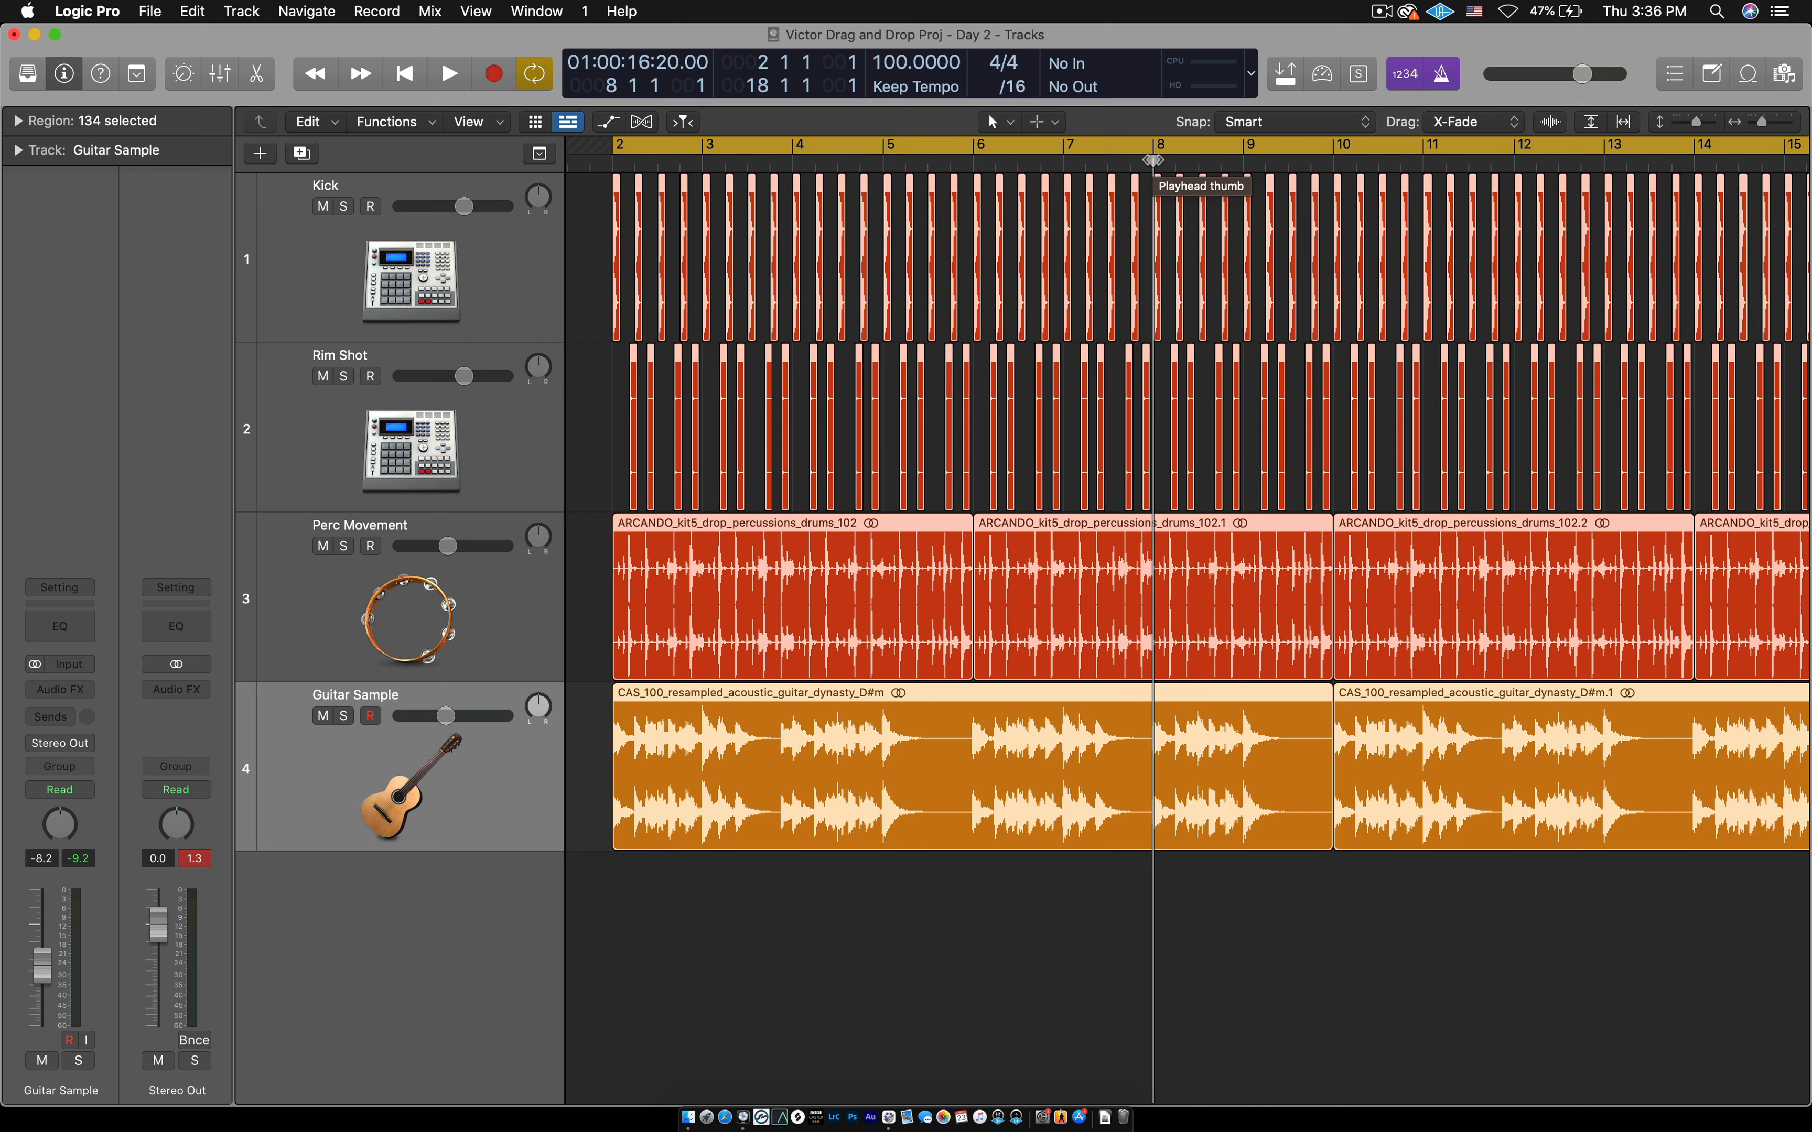
pyautogui.moveTo(1152, 162); pyautogui.dragTo(1243, 180)
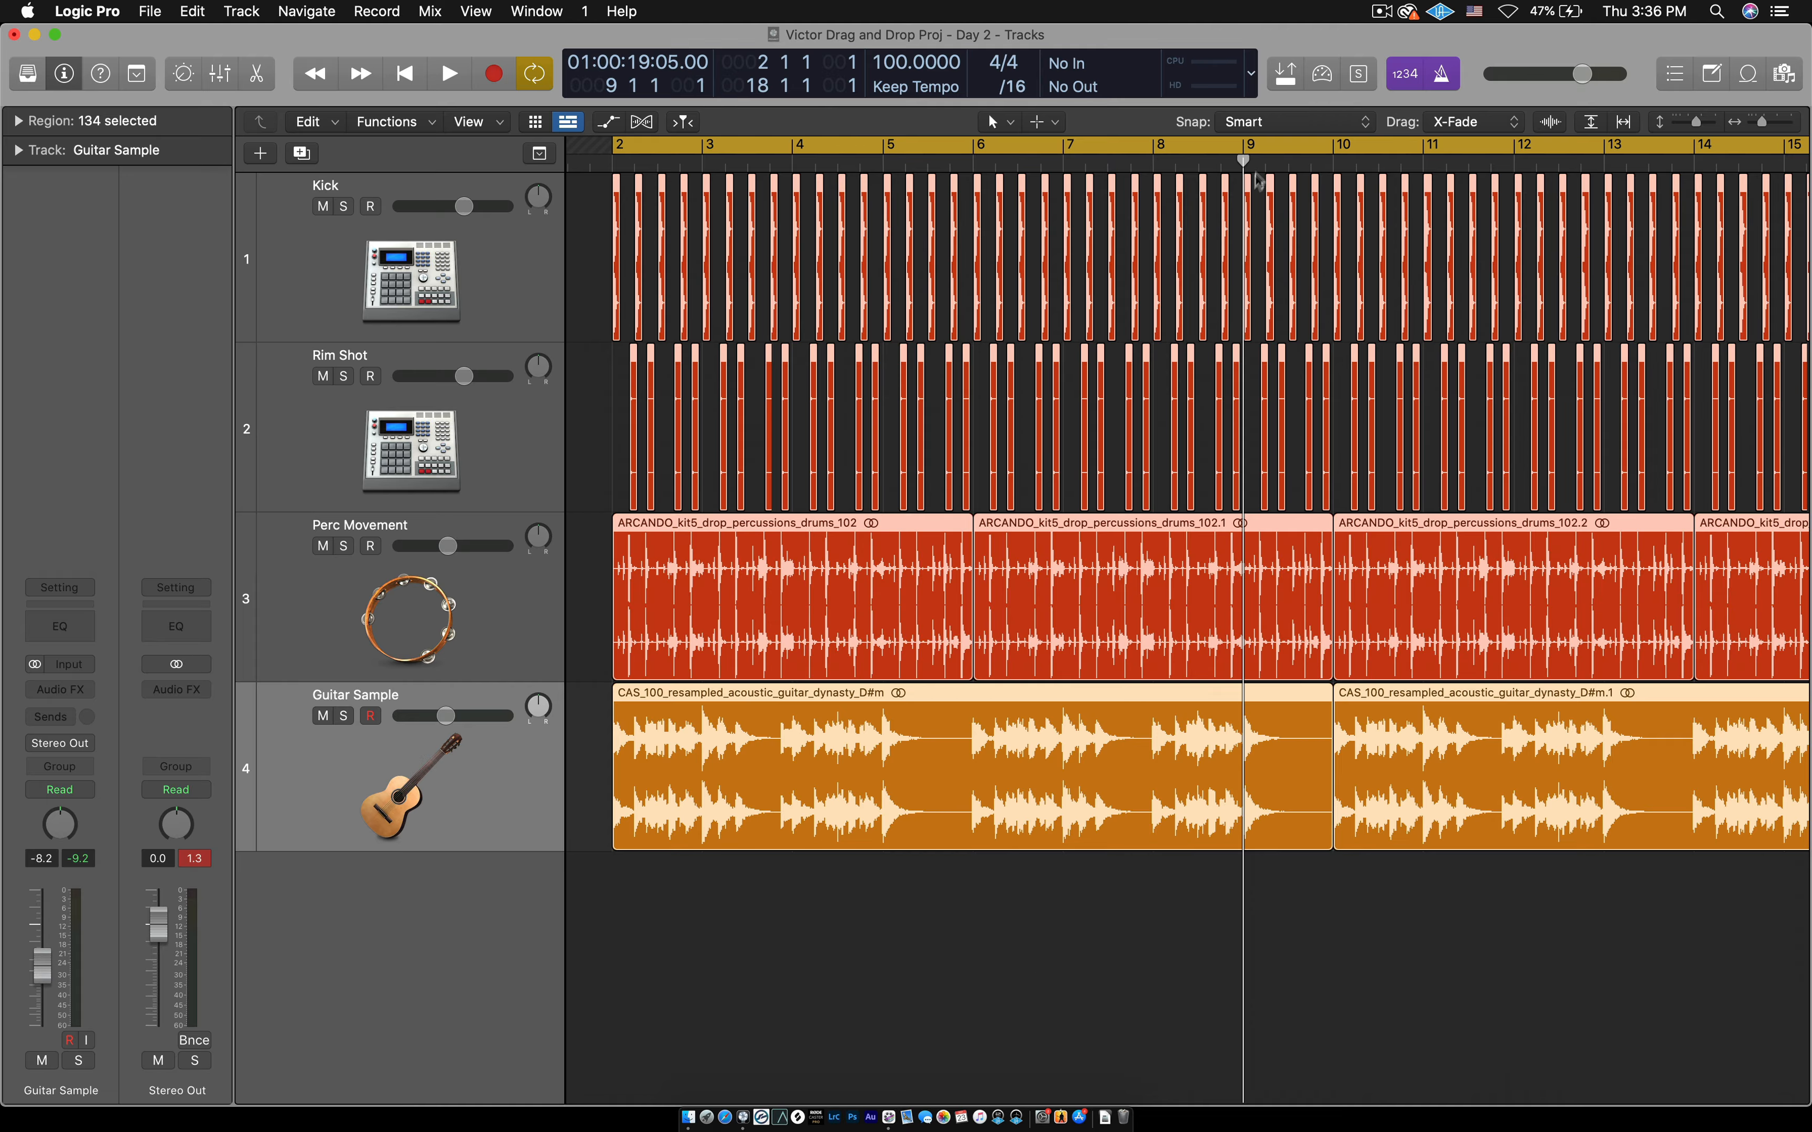
pyautogui.rightClick(848, 754)
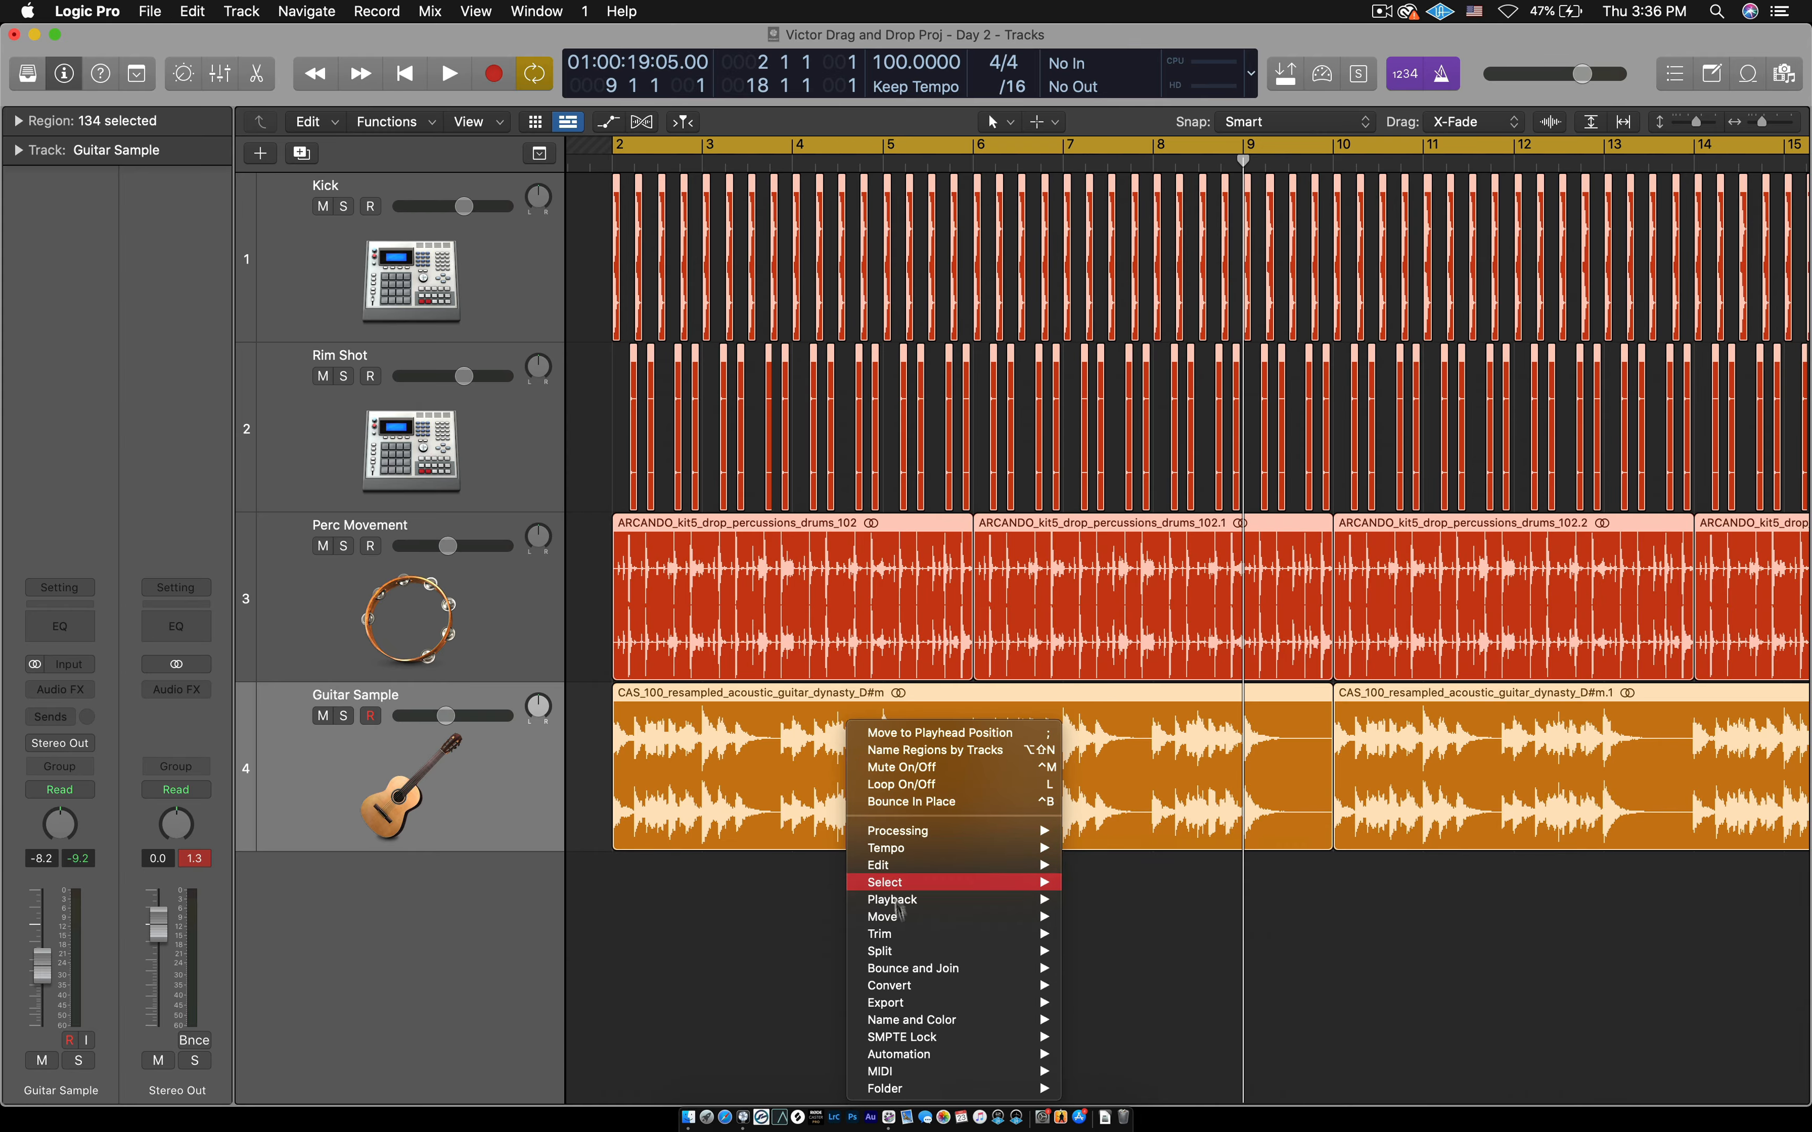
pyautogui.moveTo(902, 940)
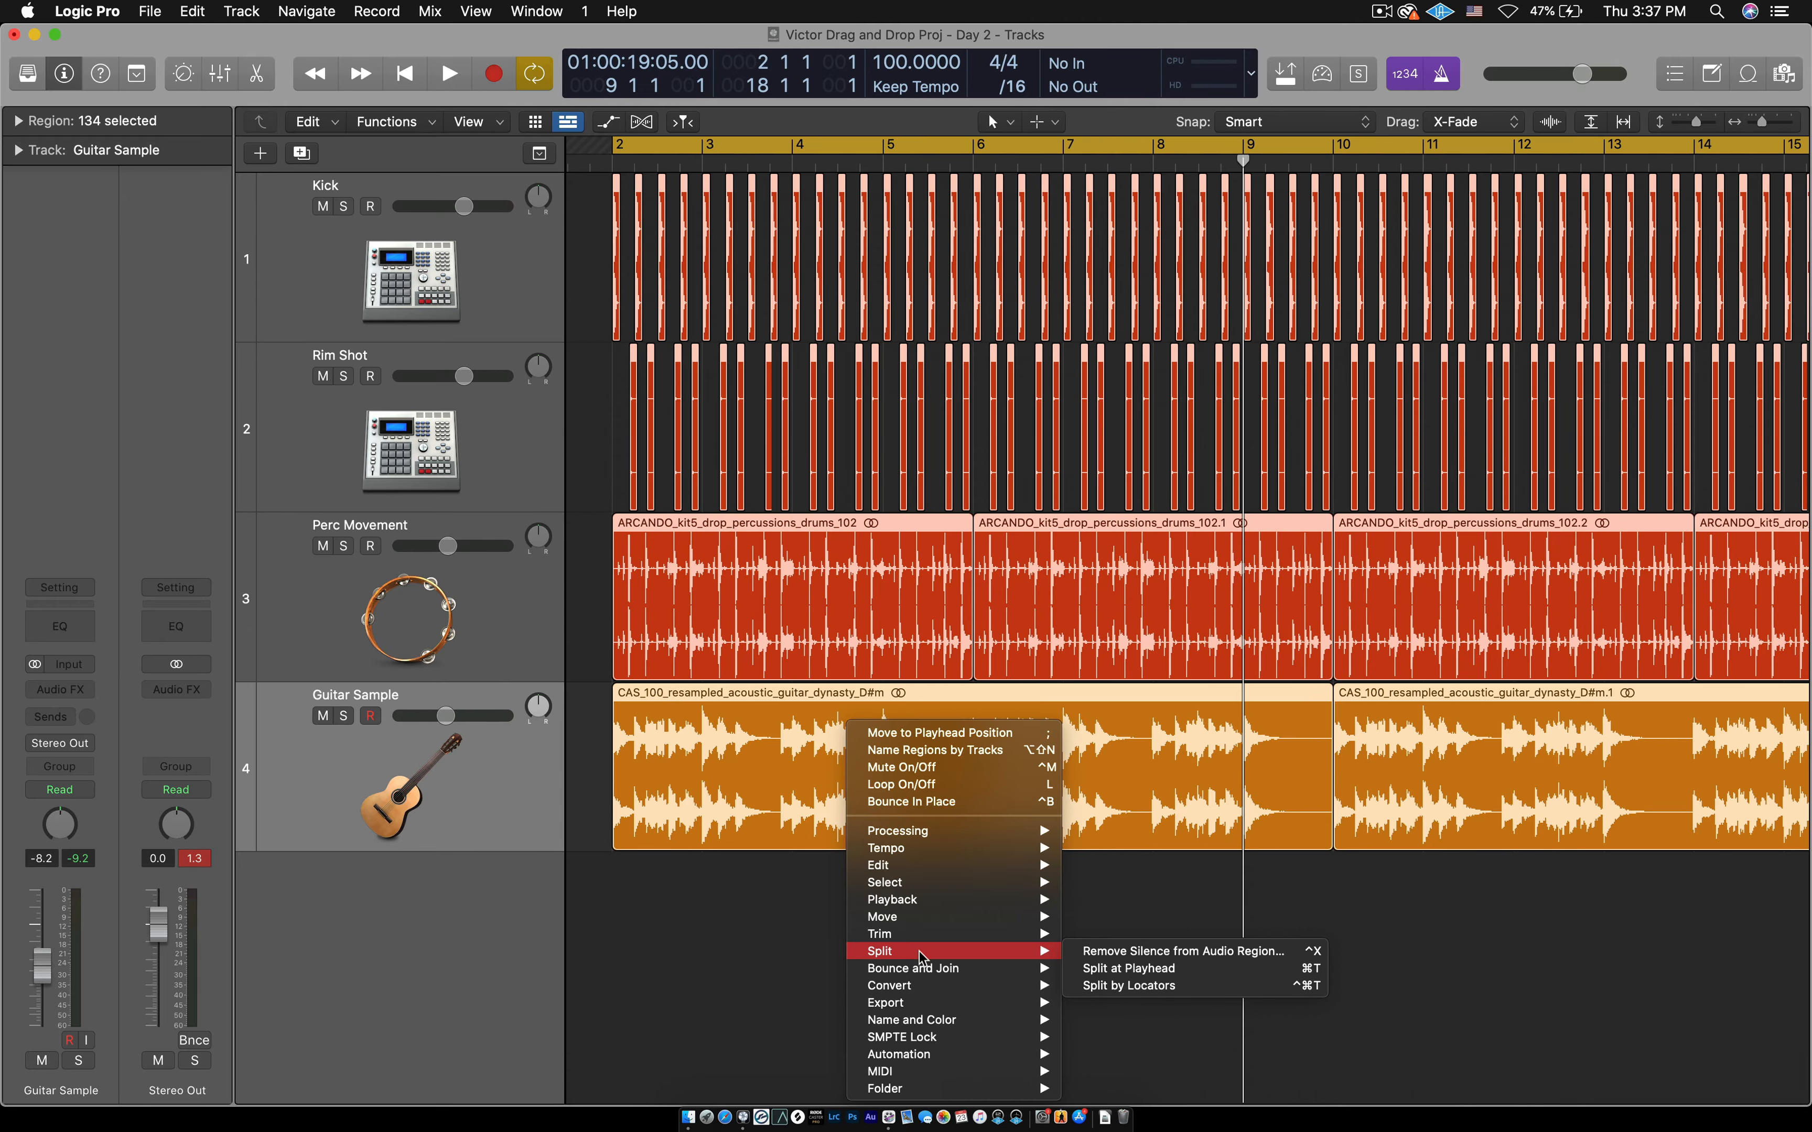
pyautogui.click(916, 923)
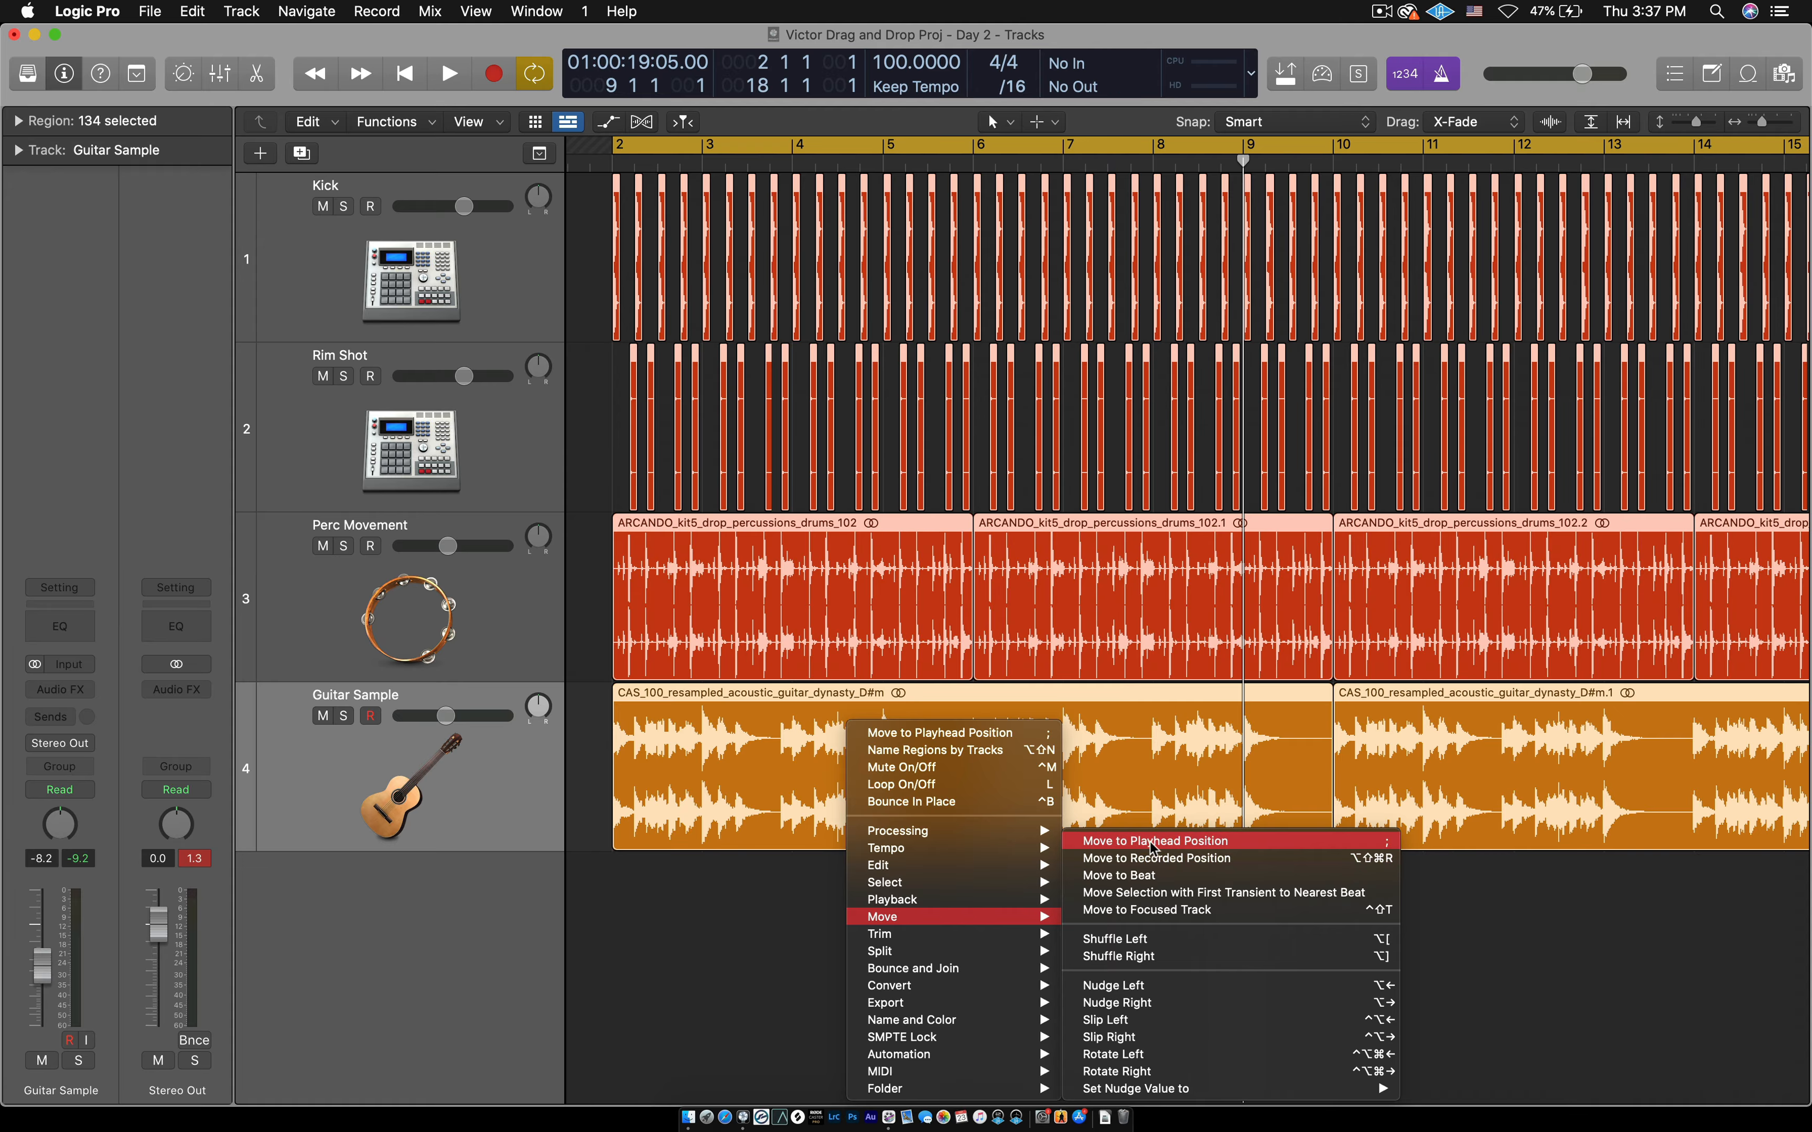
pyautogui.click(1101, 849)
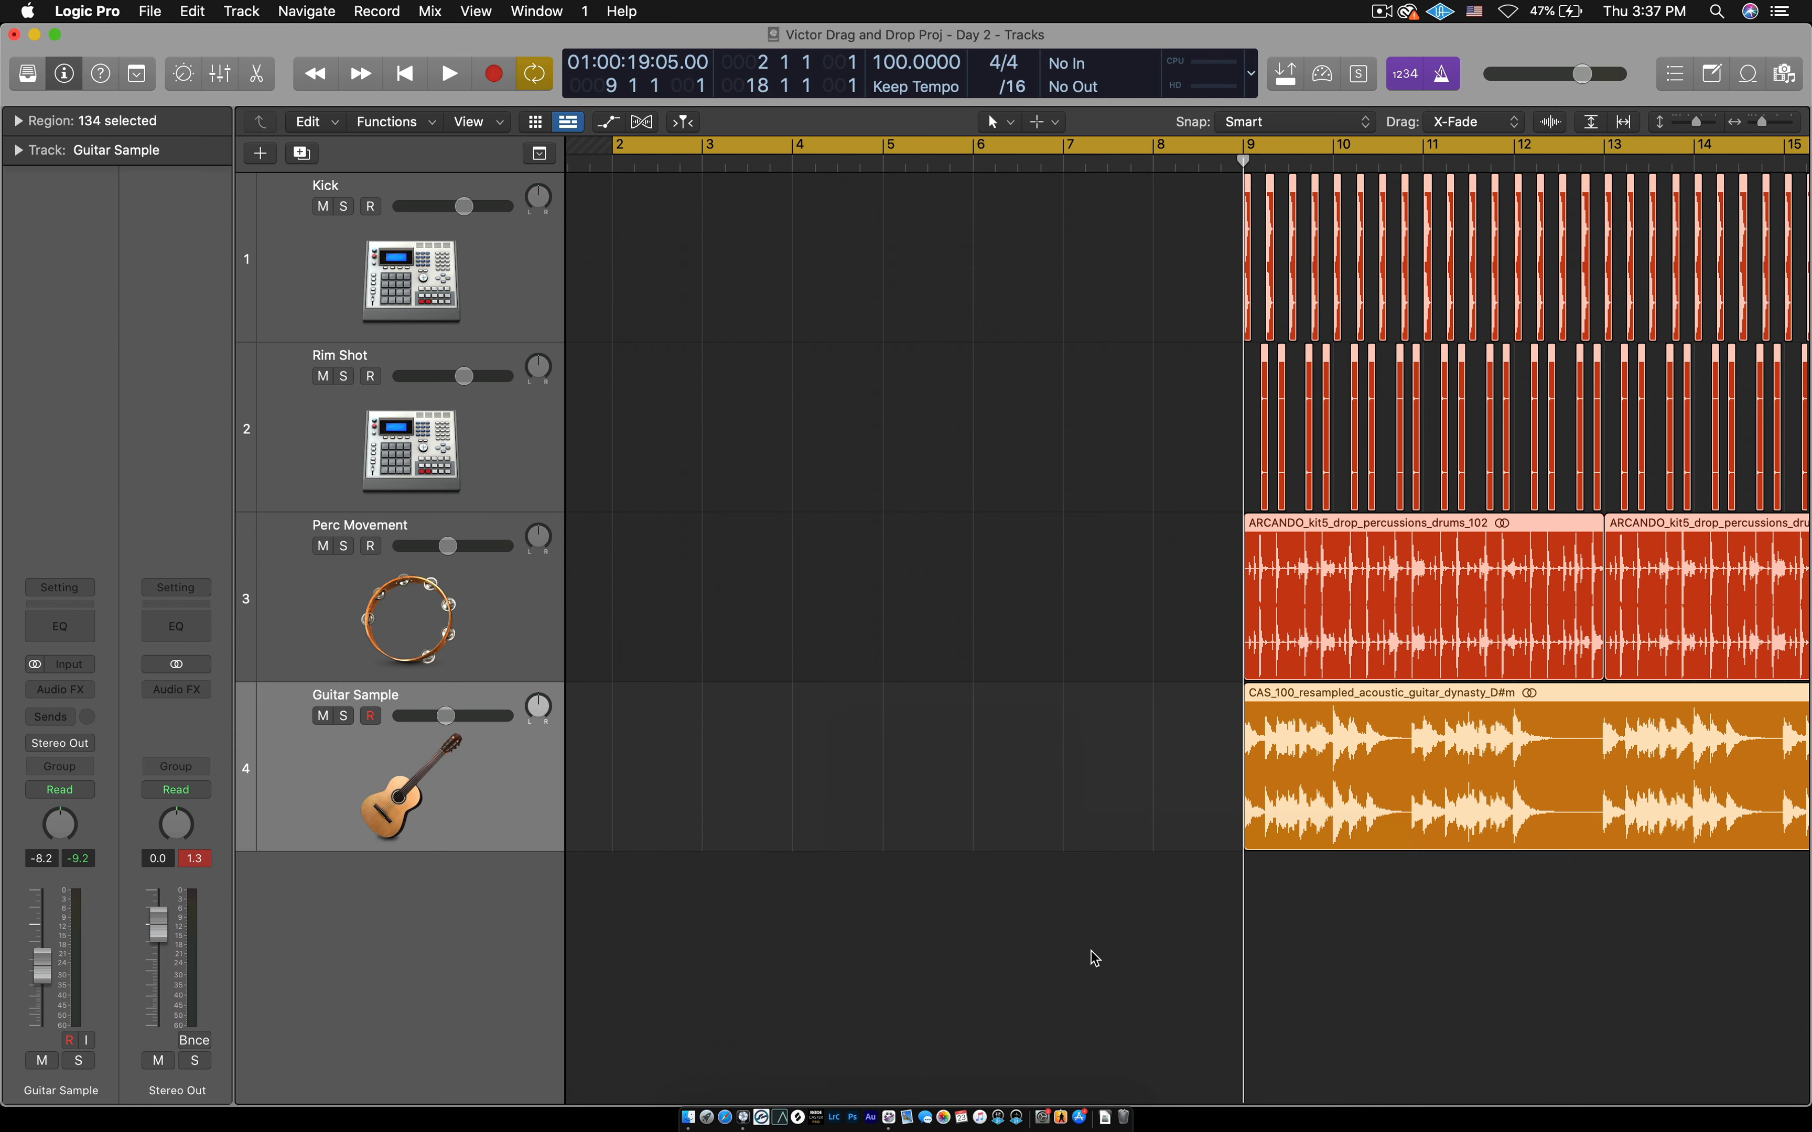
pyautogui.press('super+z')
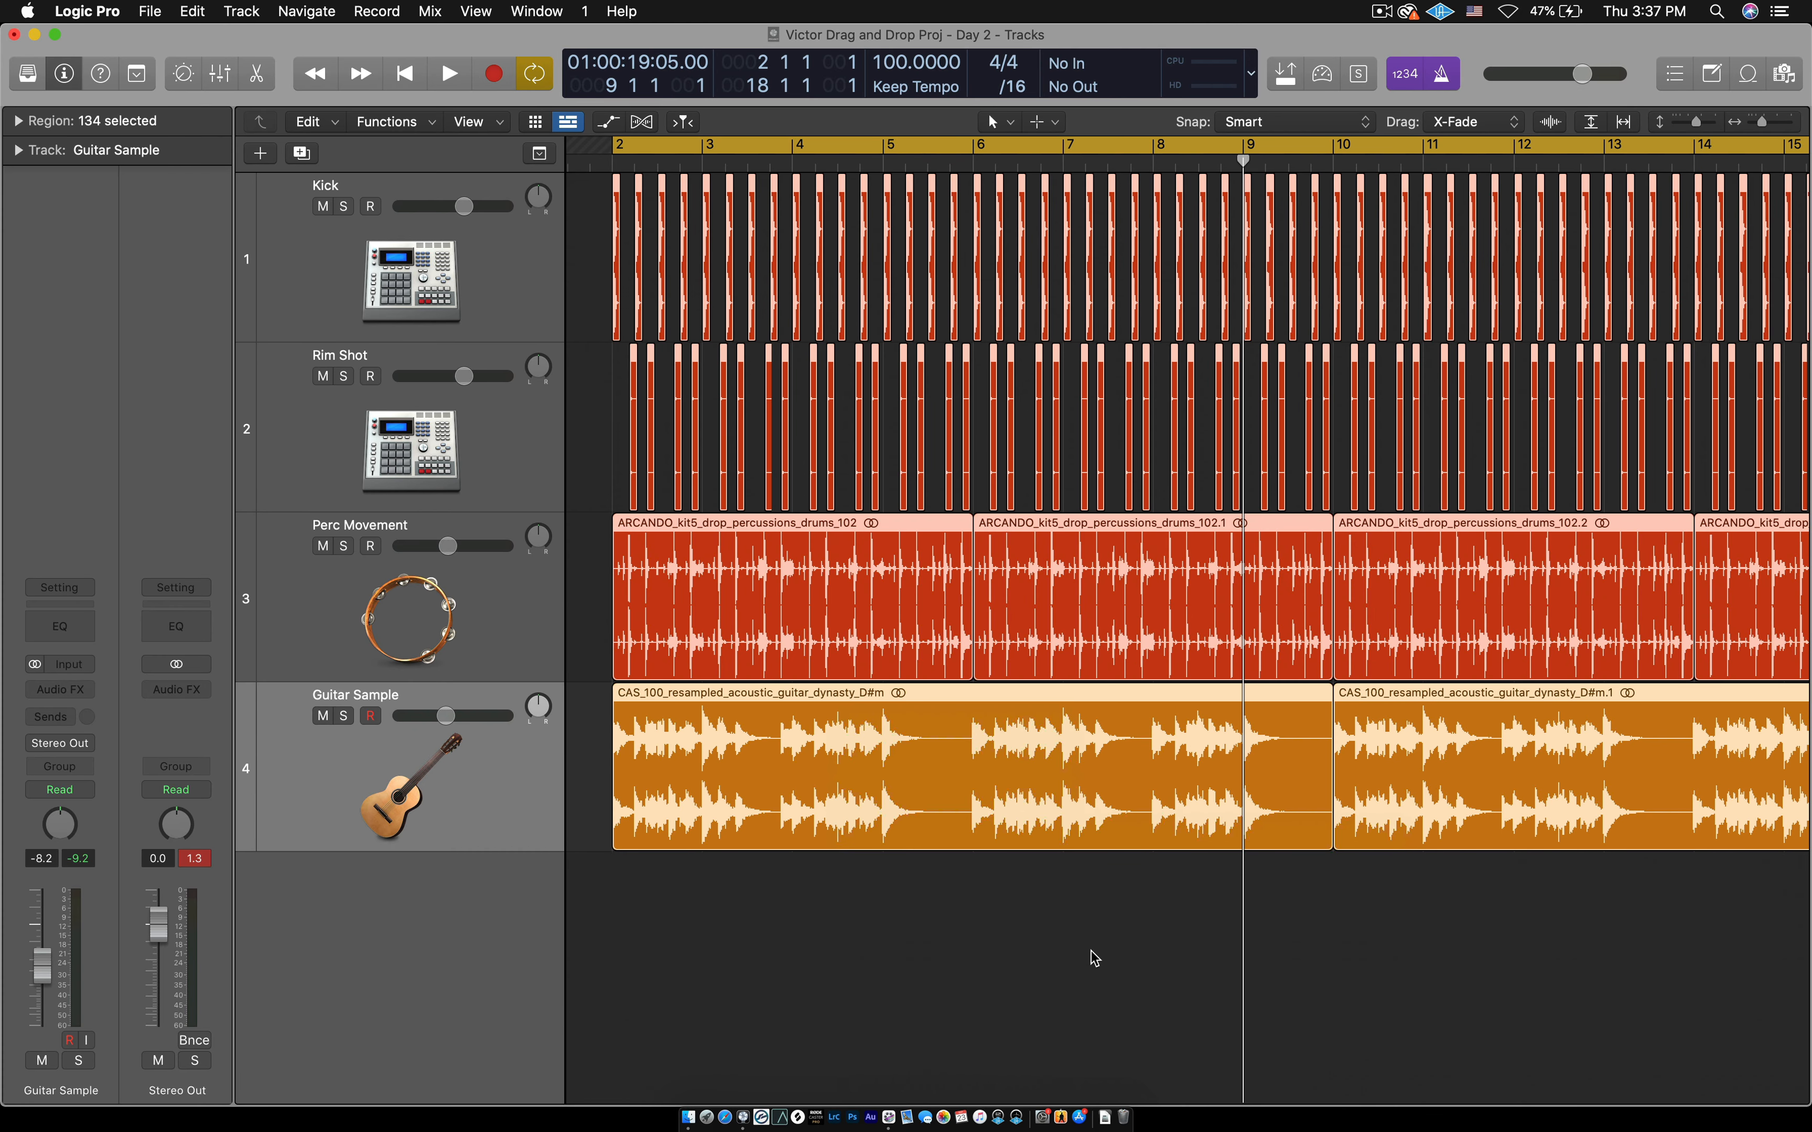
pyautogui.press('super+shift+z')
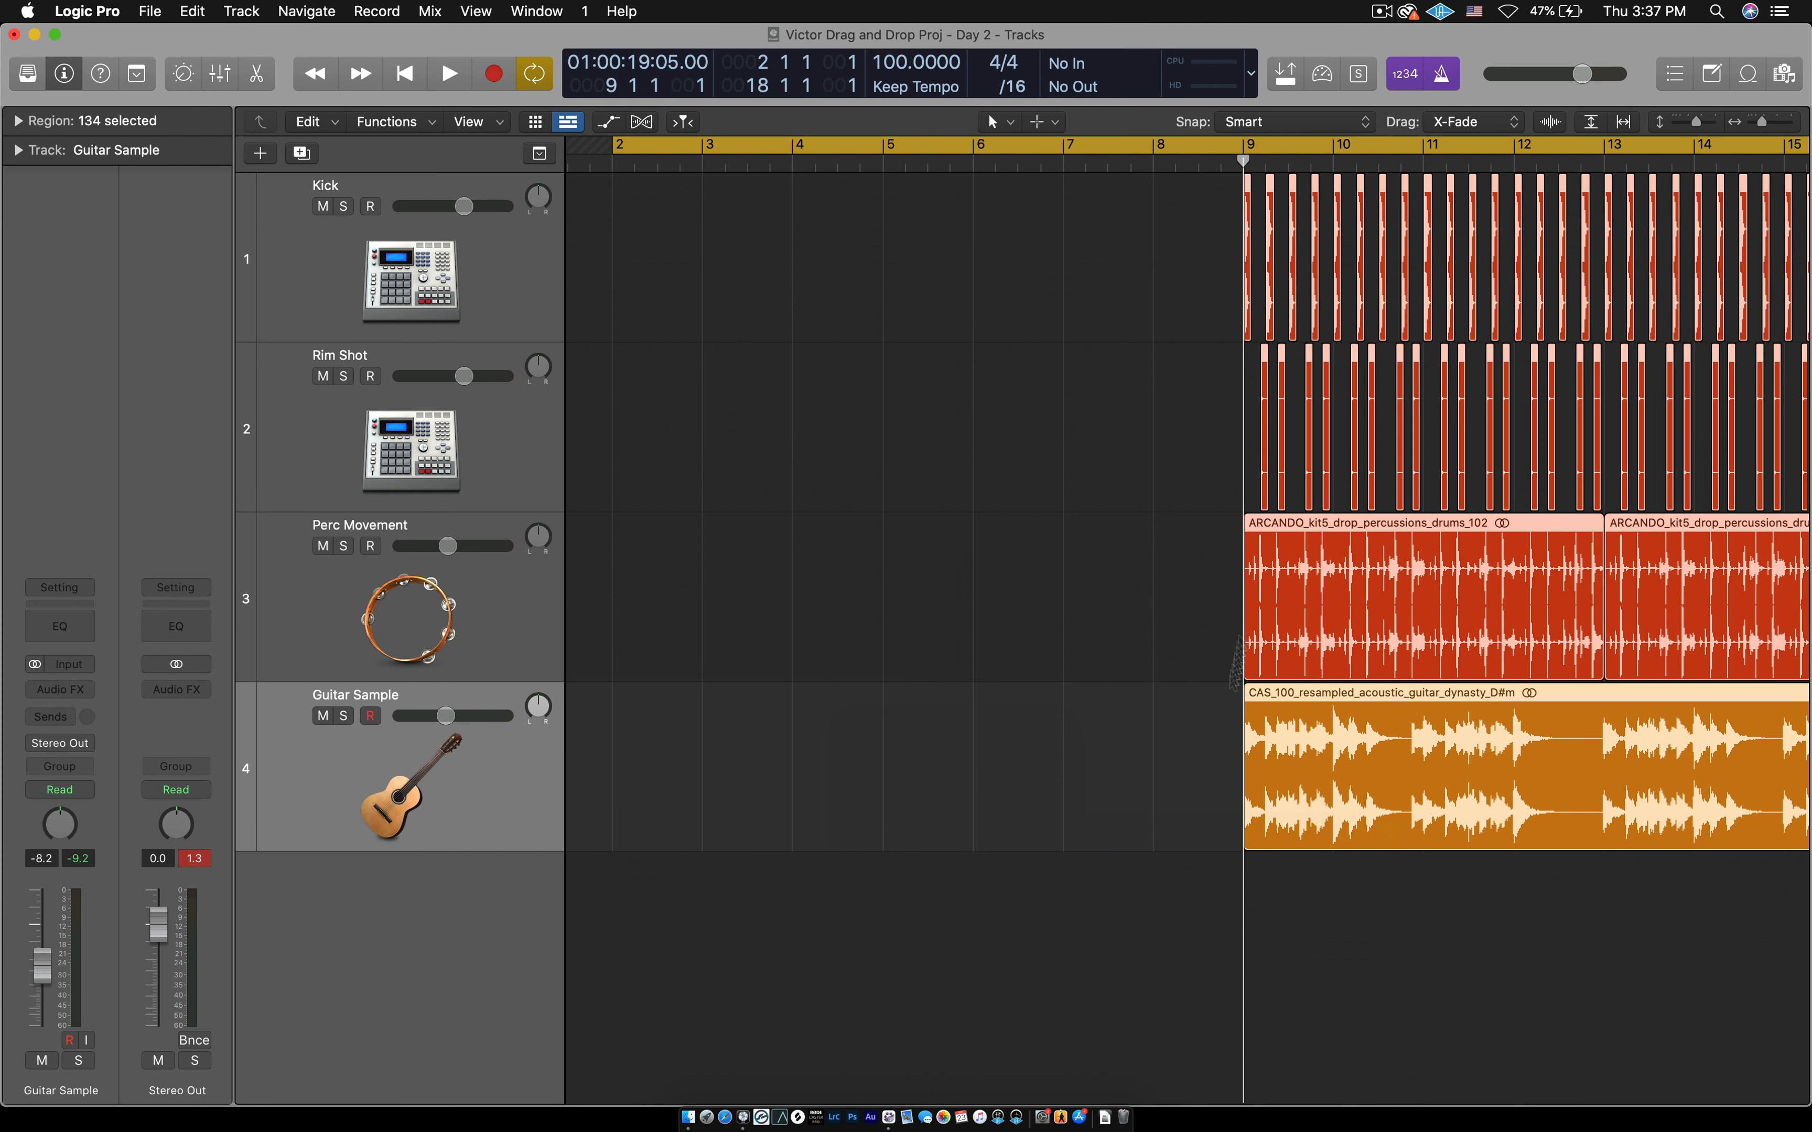
# Check the placement of the moved regions on the timeline and deselect all of them
pyautogui.scroll(-5, 872, 666)
pyautogui.scroll(-4, 873, 666)
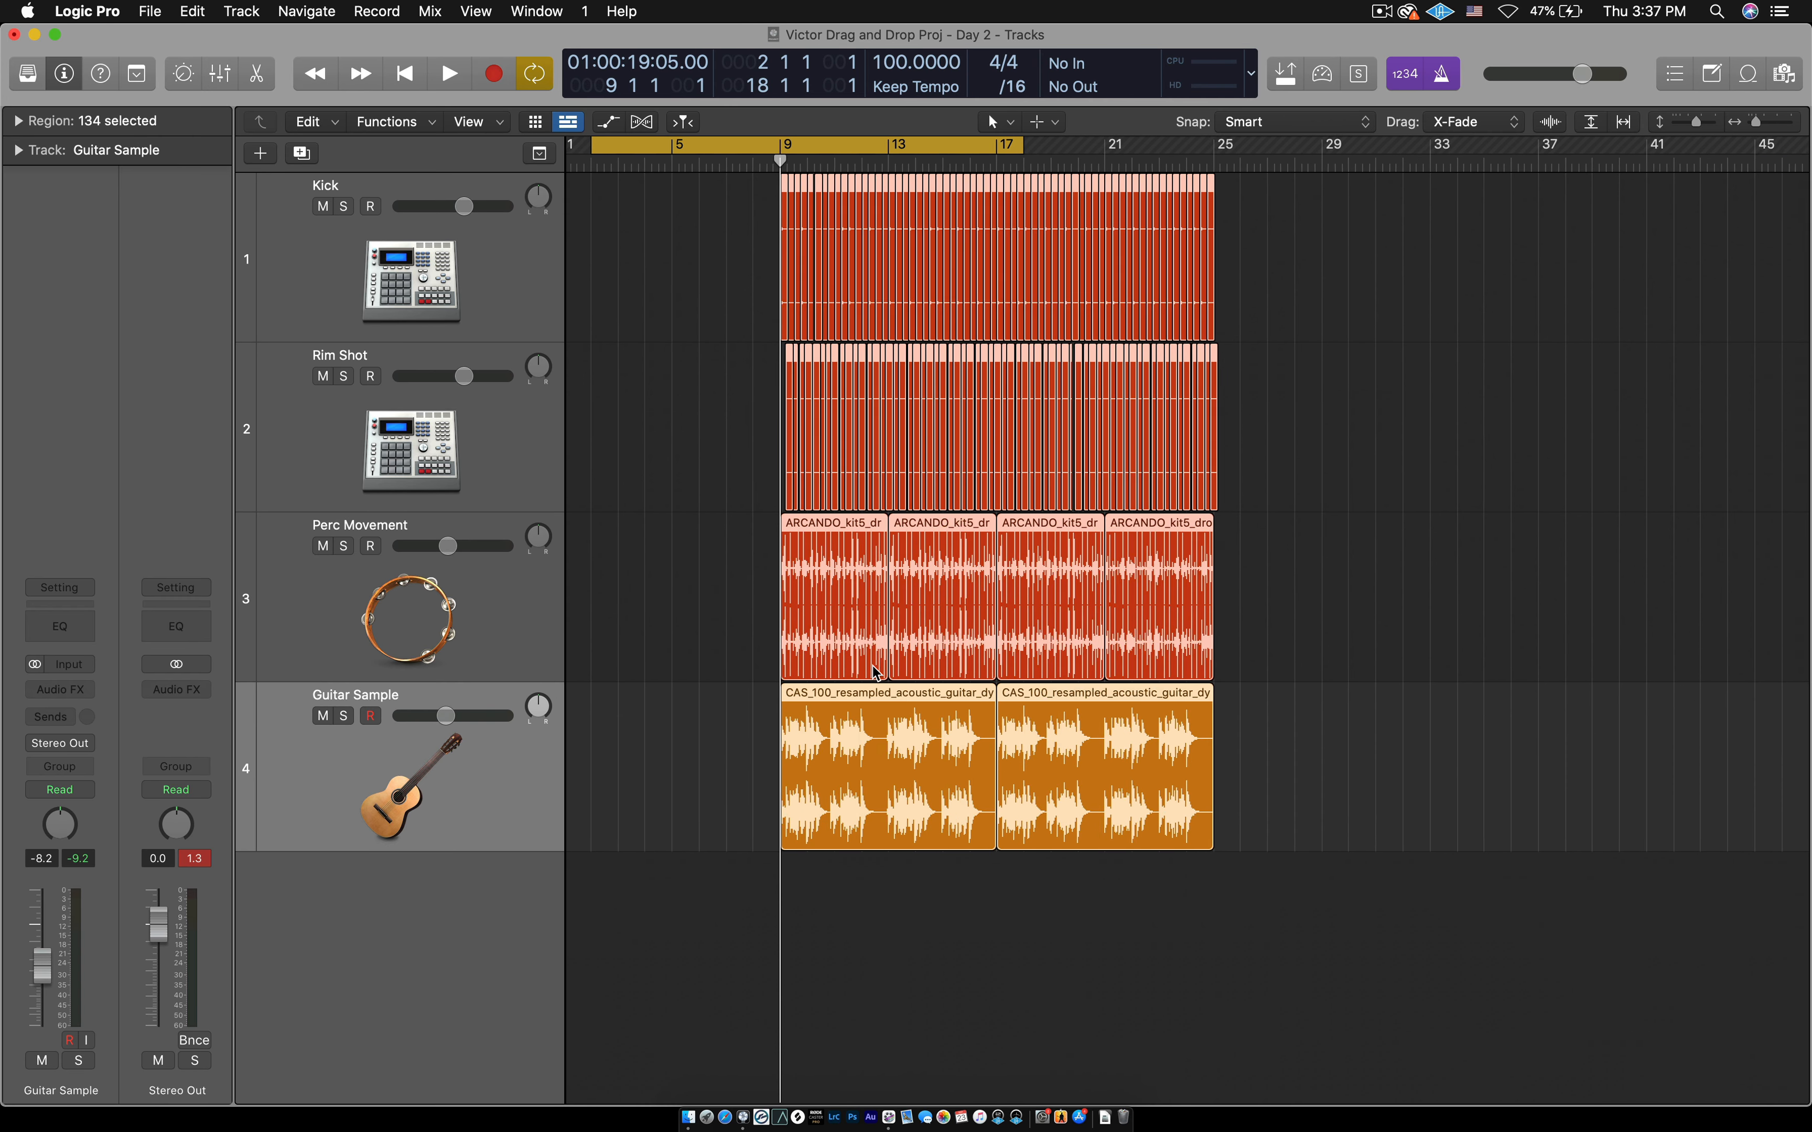
pyautogui.scroll(5, 873, 667)
pyautogui.hscroll(-4, 872, 666)
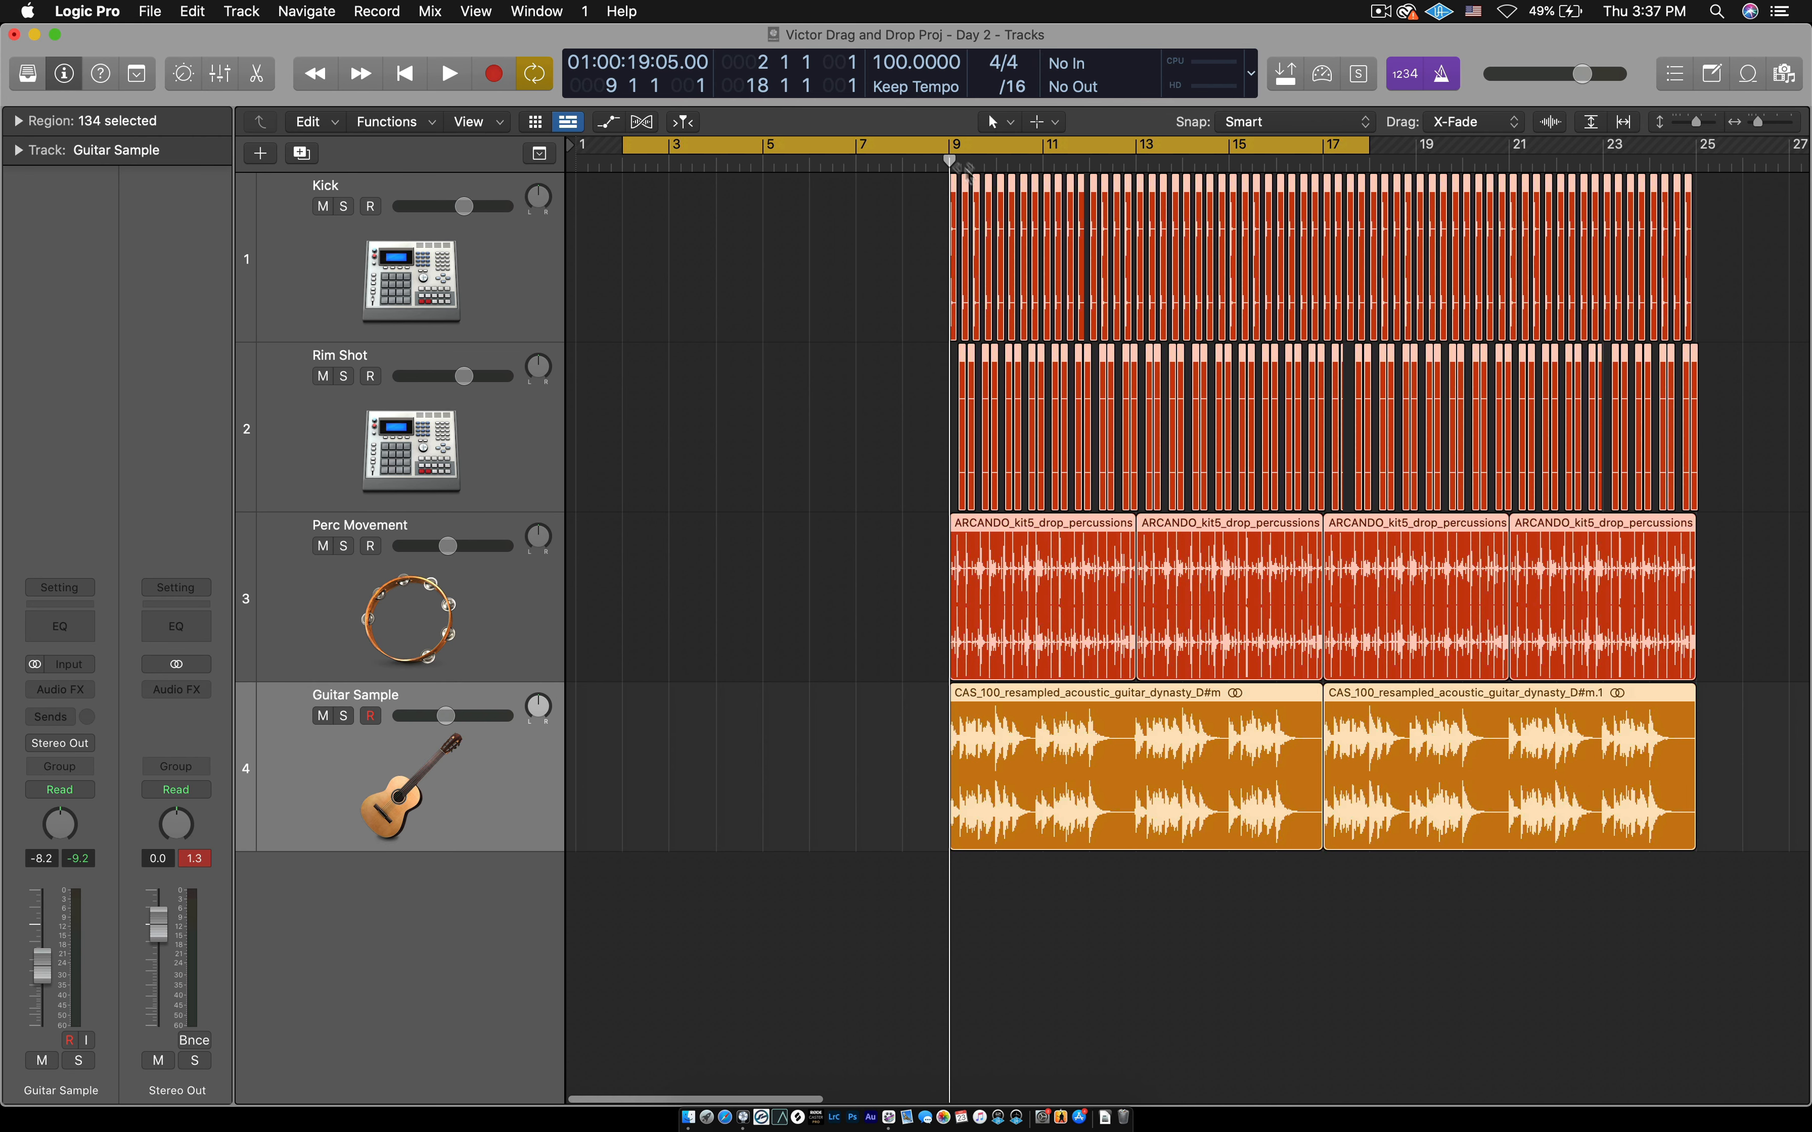
pyautogui.click(927, 984)
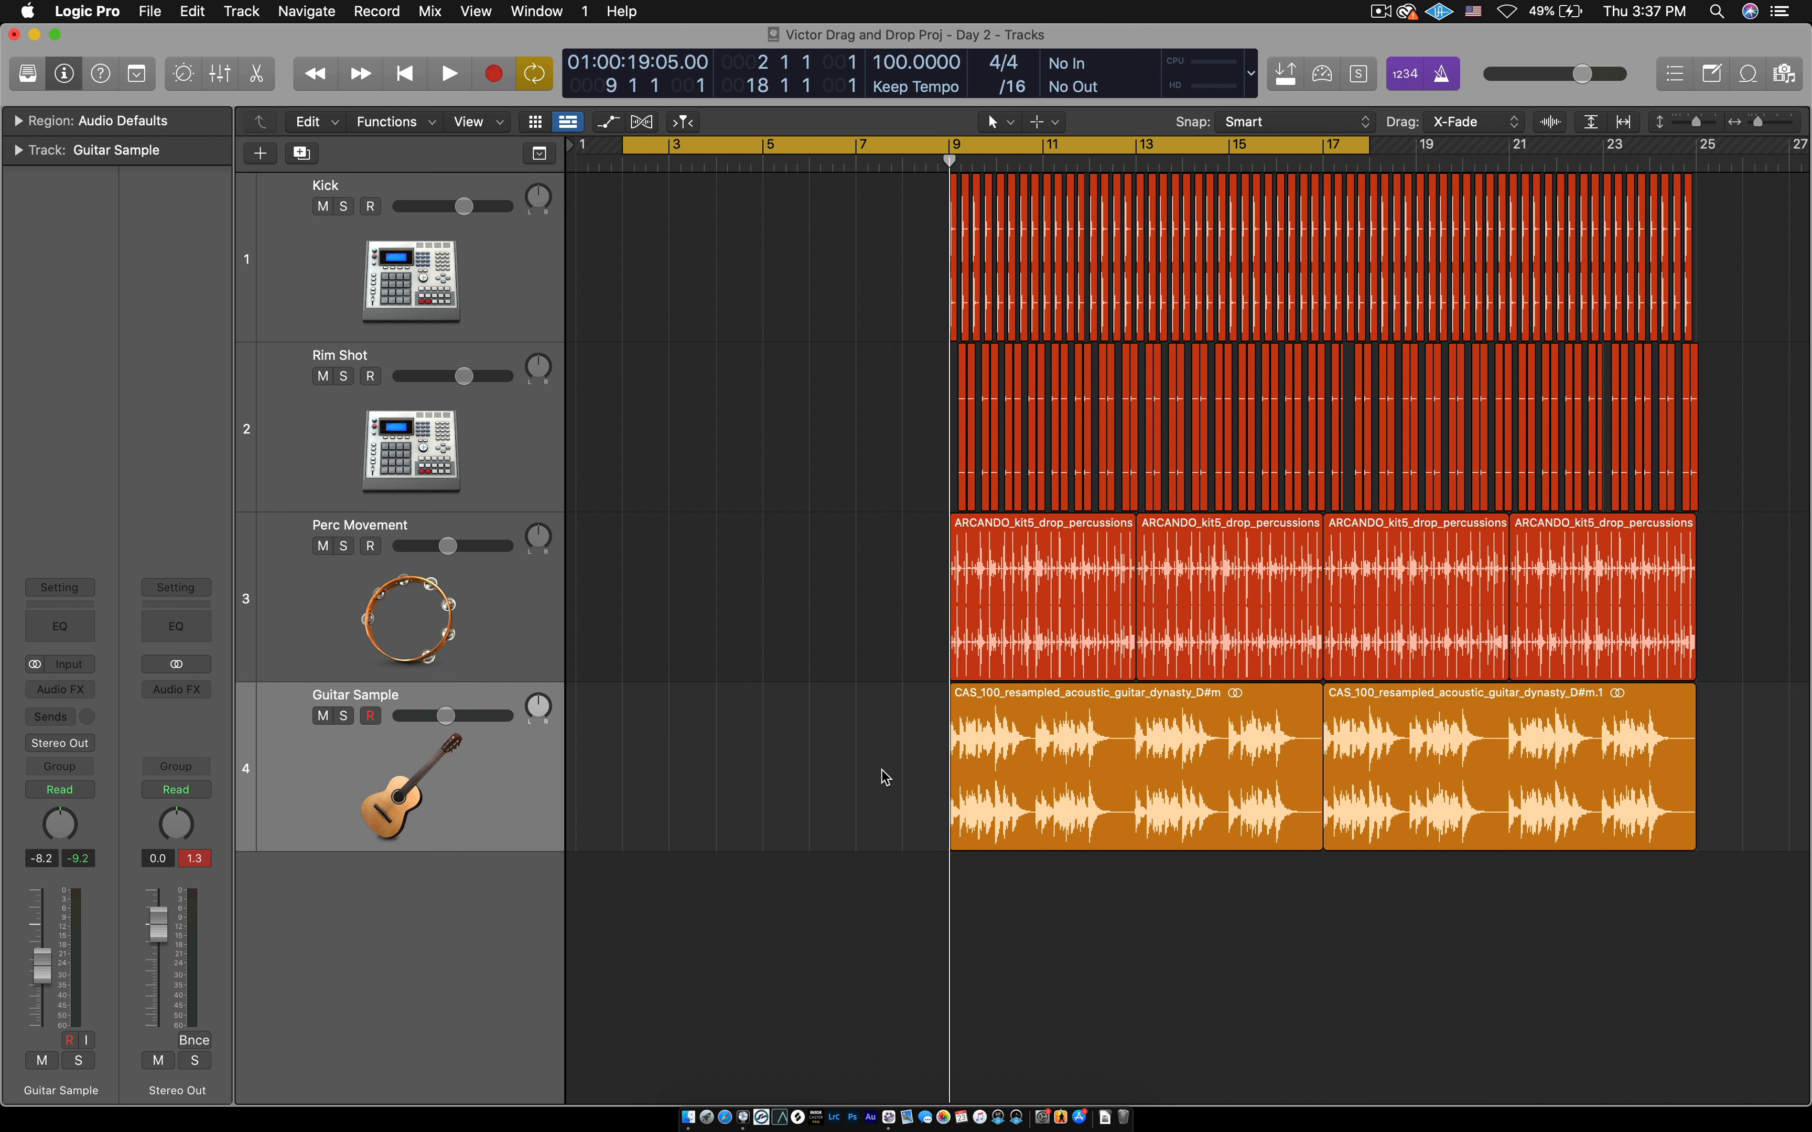
# Look over the editing tools available for the primary tool and for the secondary tool
pyautogui.click(1011, 126)
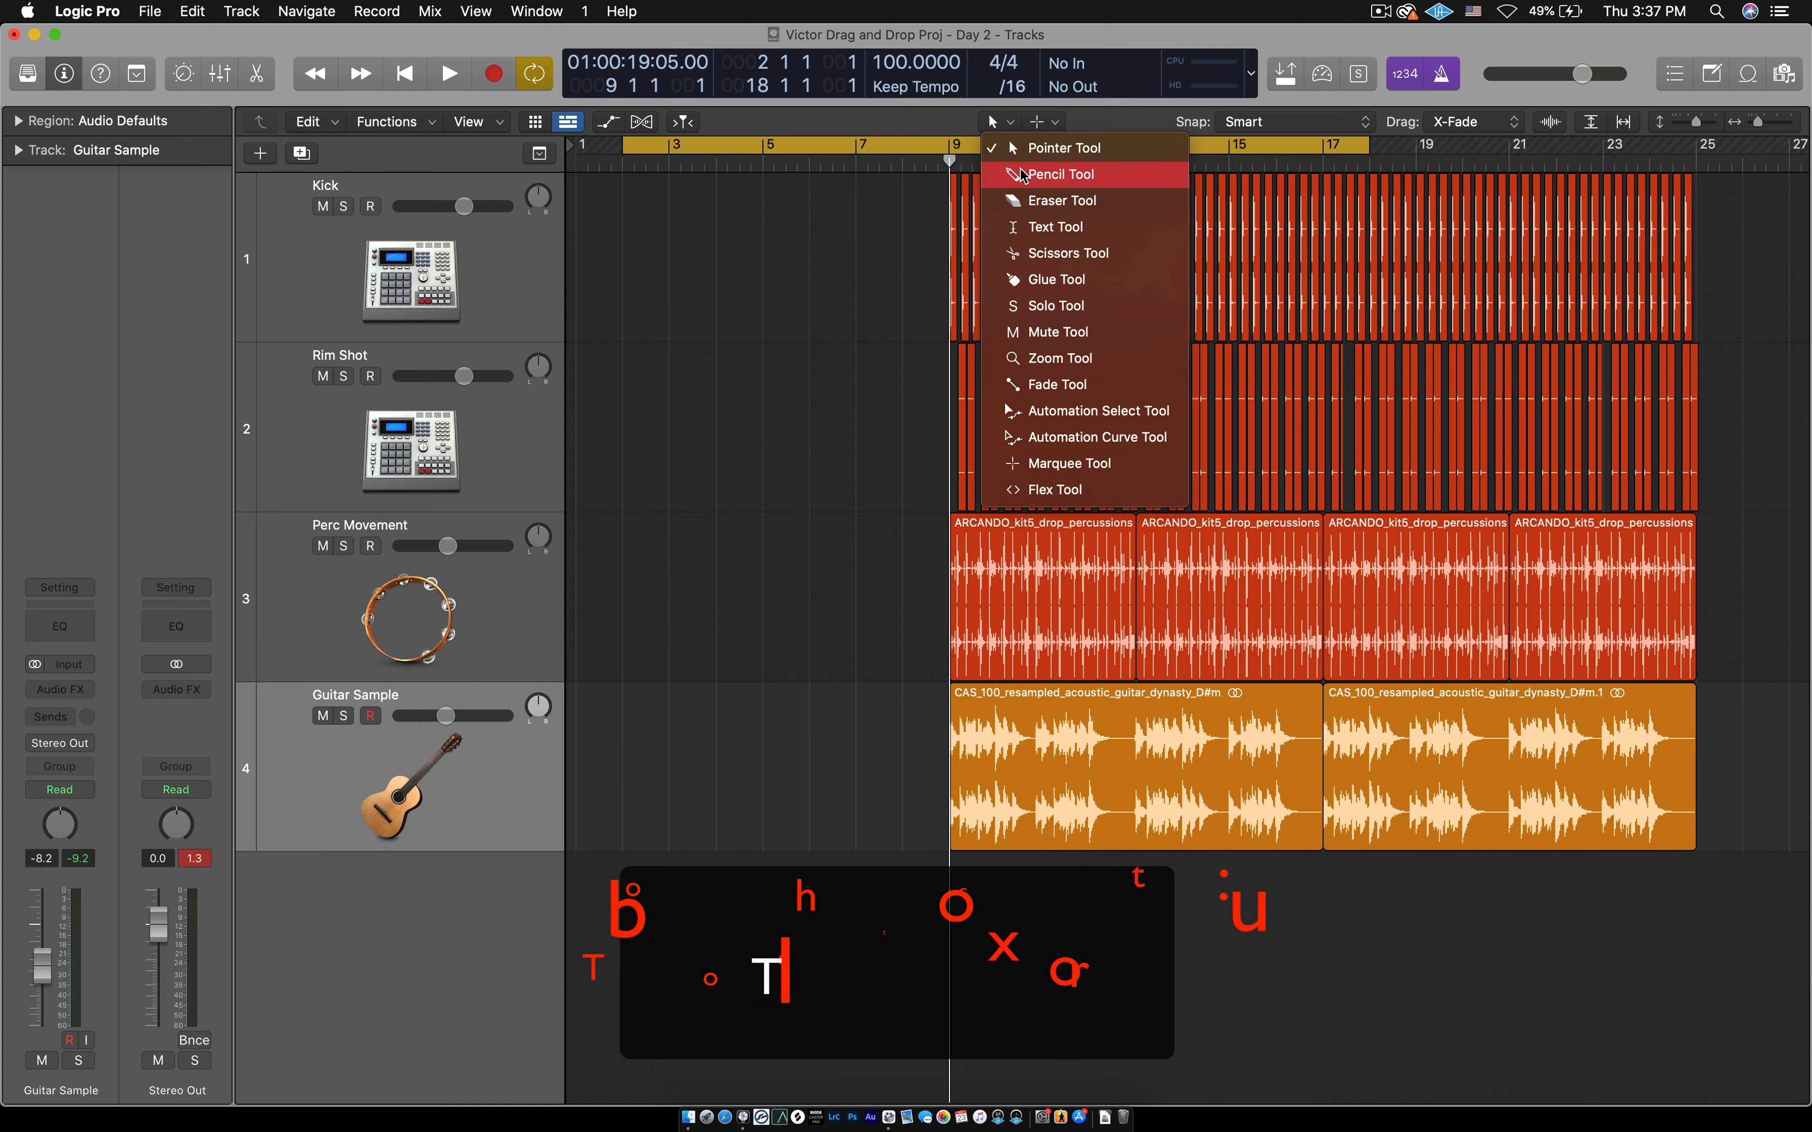
pyautogui.click(1078, 127)
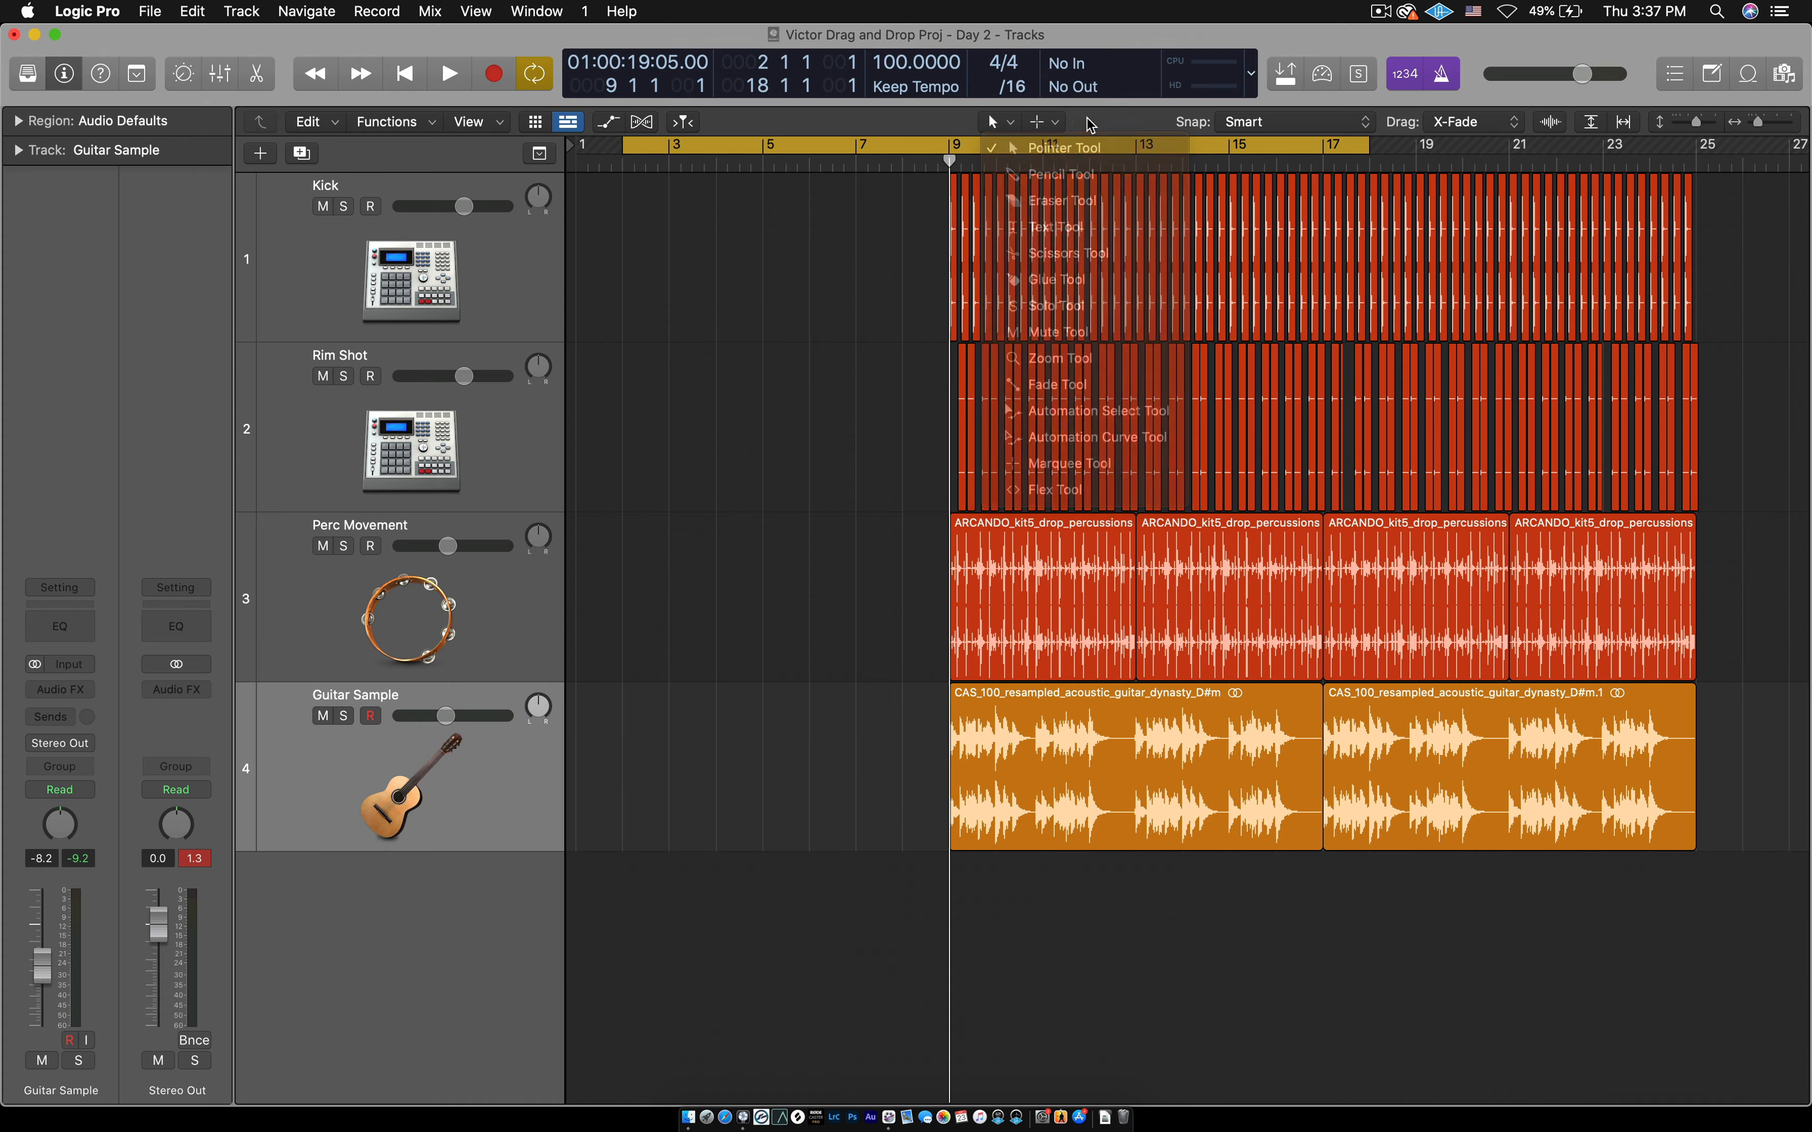
pyautogui.click(1047, 128)
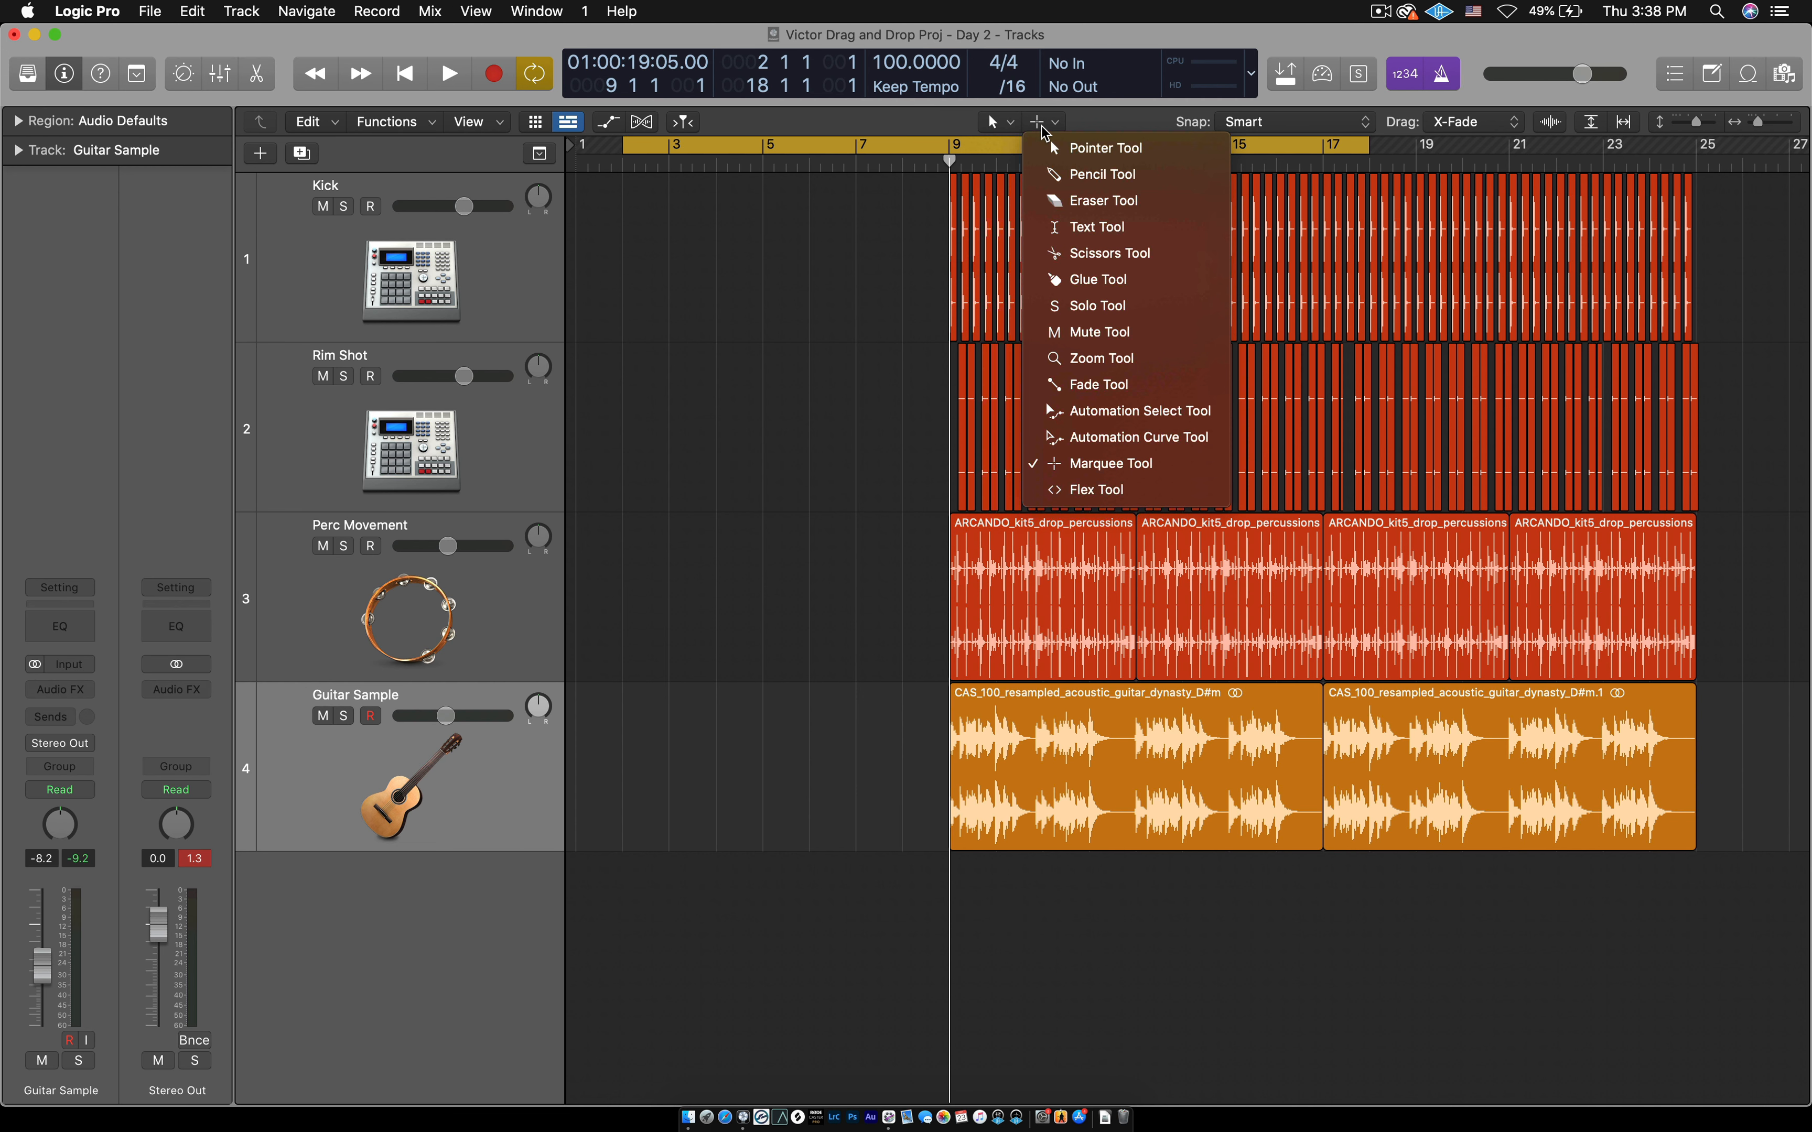
pyautogui.click(1078, 129)
pyautogui.click(1052, 127)
pyautogui.click(1083, 129)
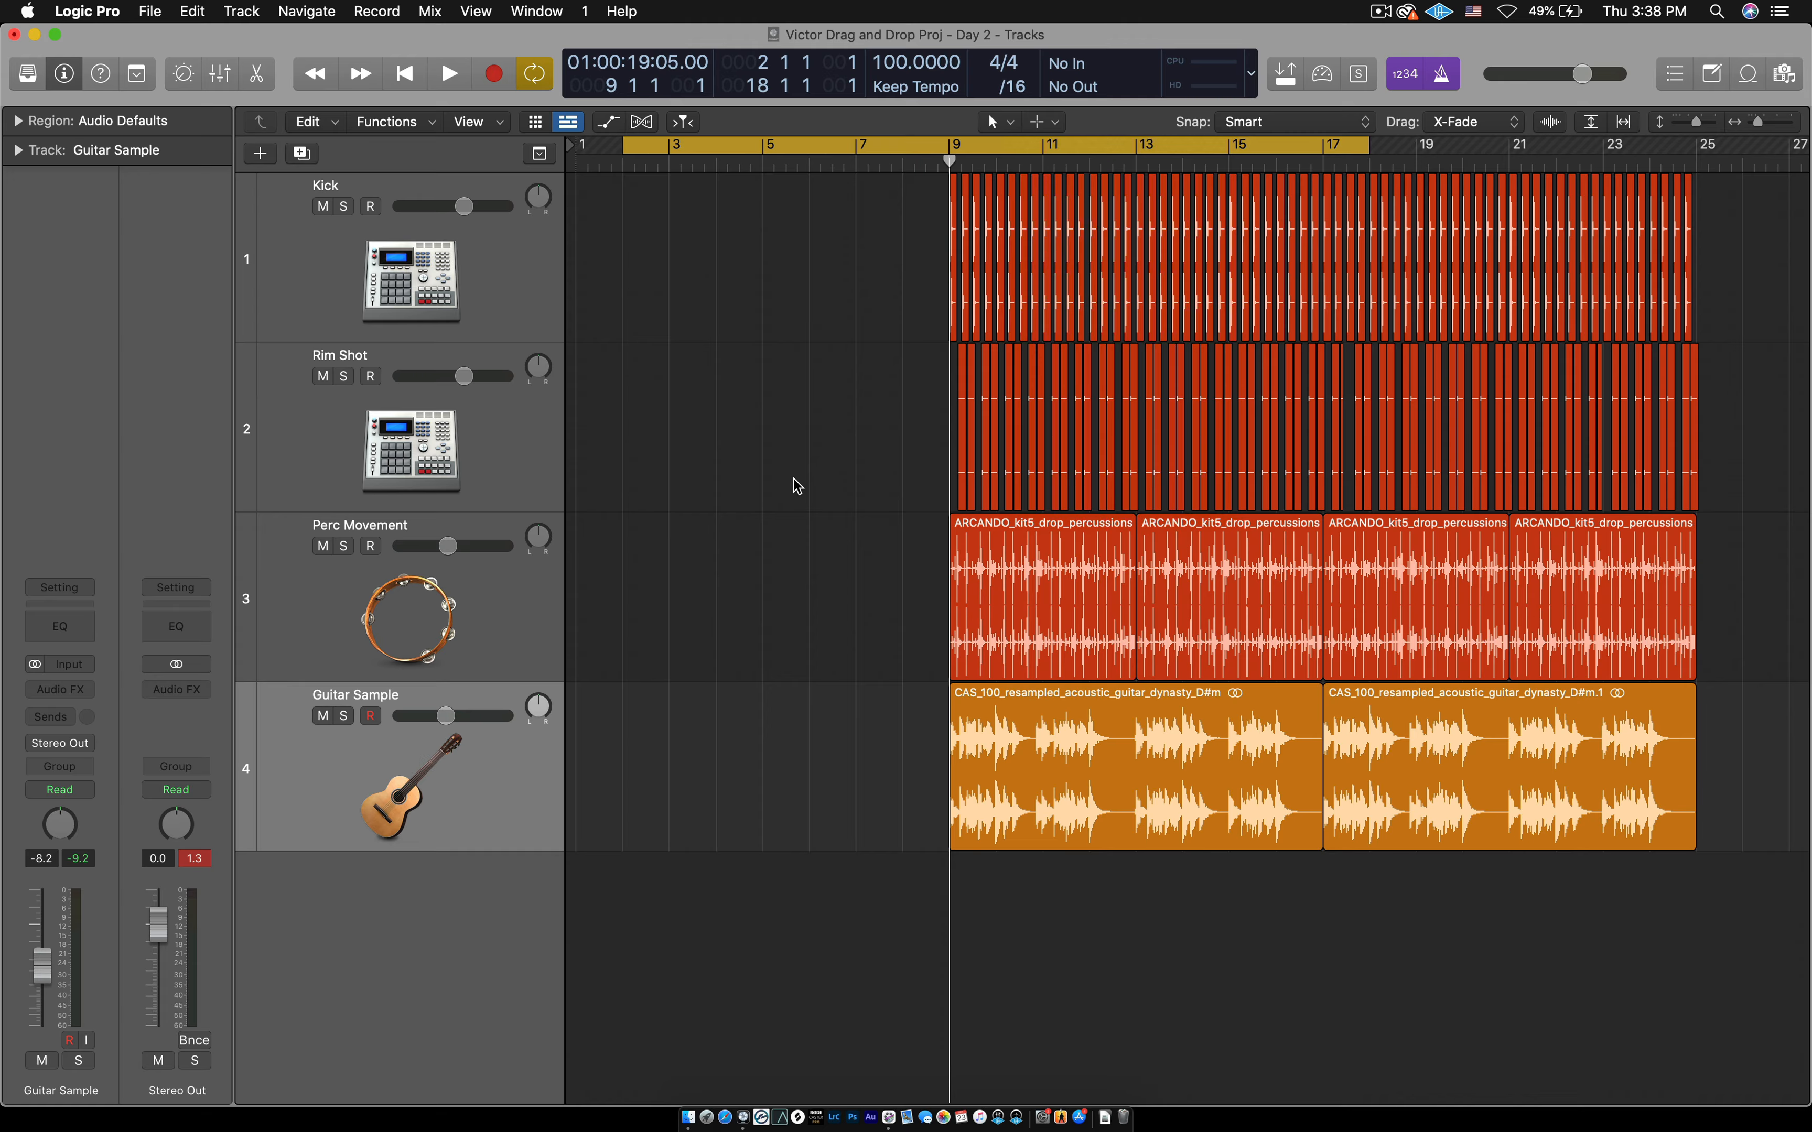
# Review the primary tool choices again and the tool list with its shortcut letters, keeping the Pointer Tool
pyautogui.click(1001, 122)
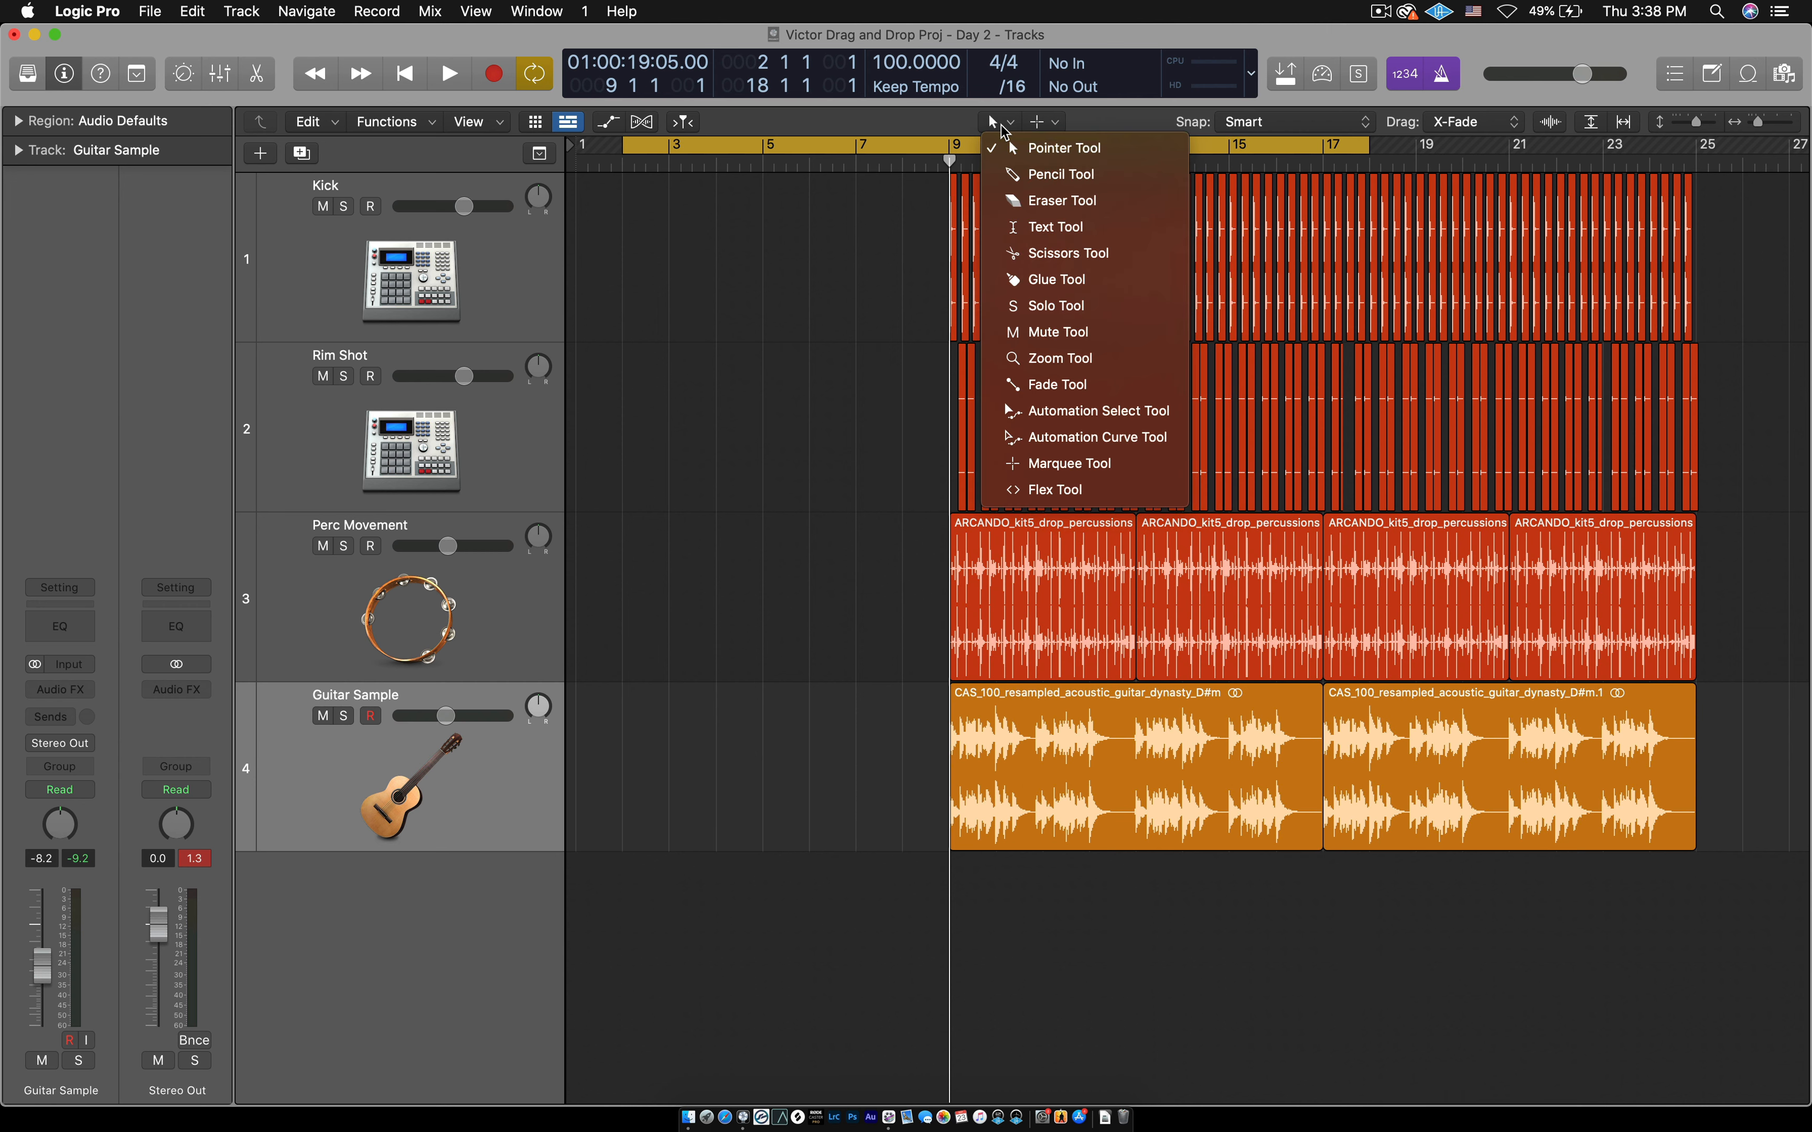
pyautogui.click(829, 470)
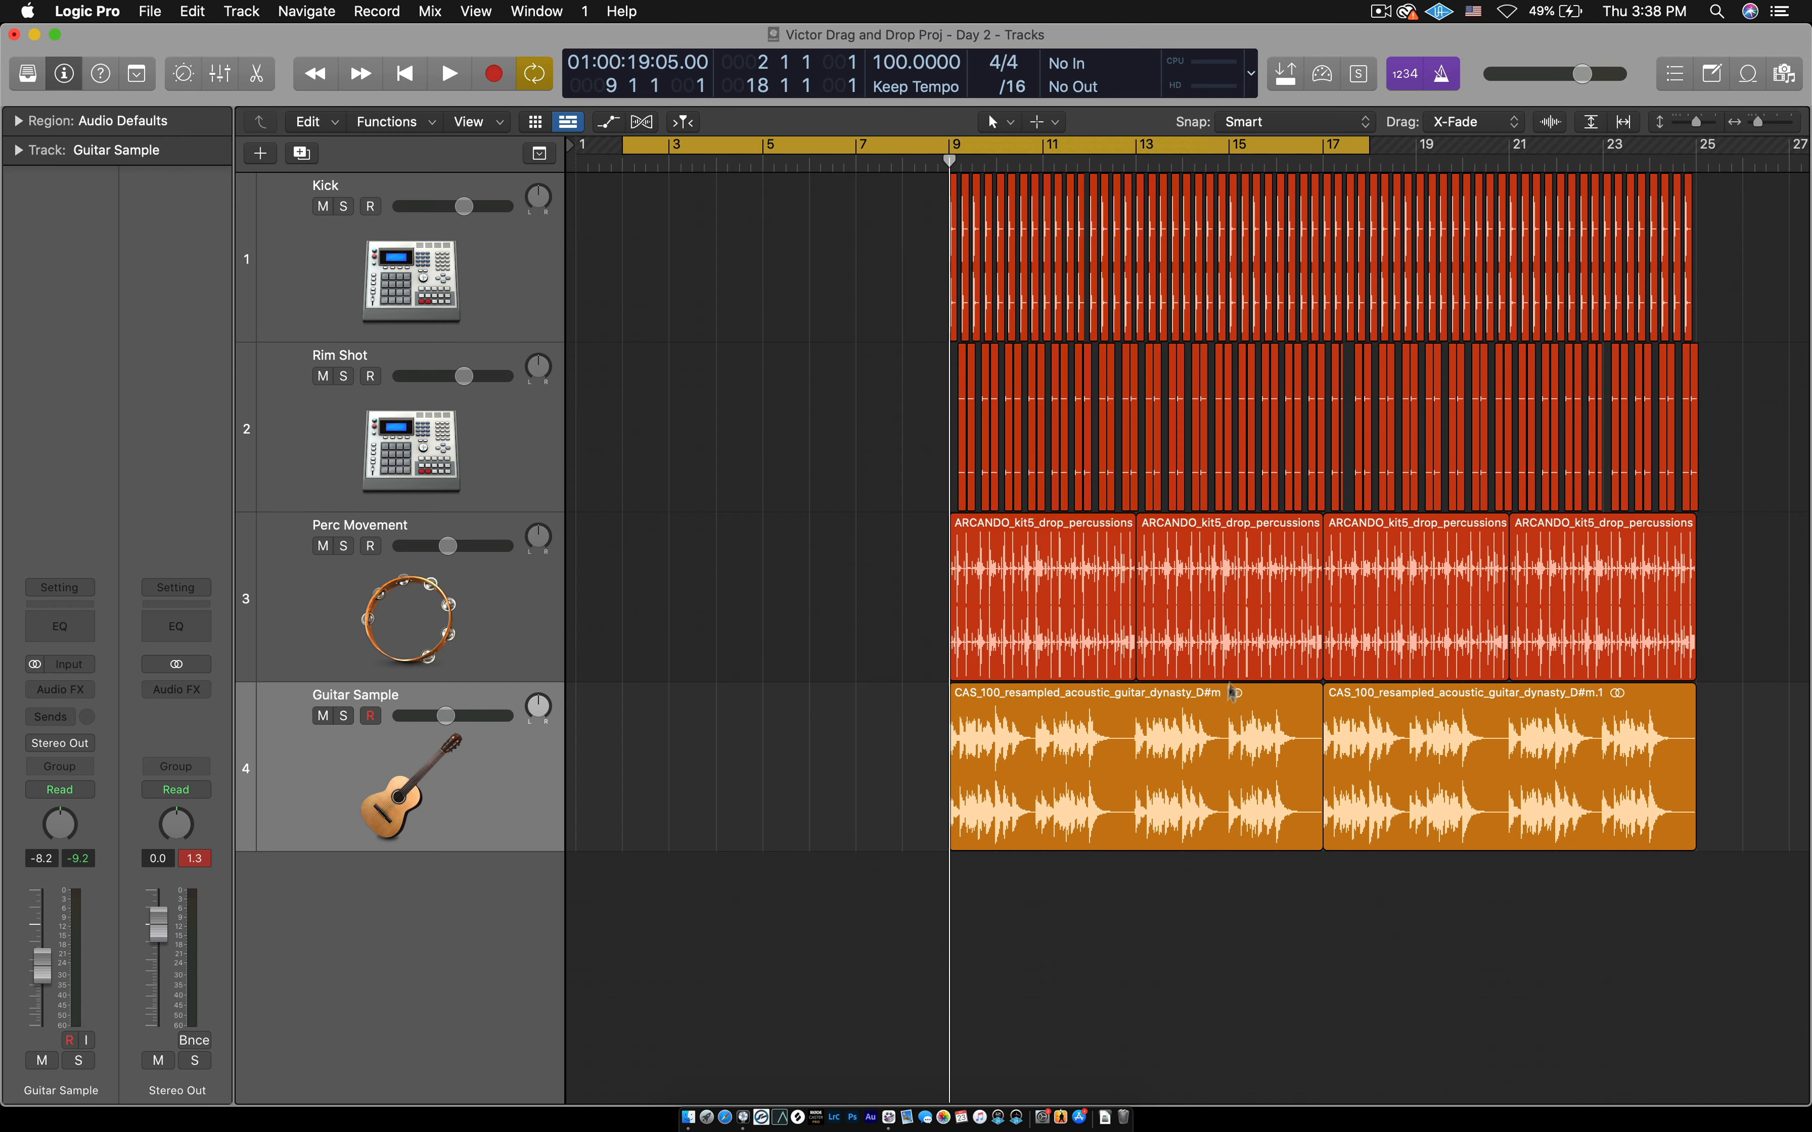
pyautogui.click(1000, 122)
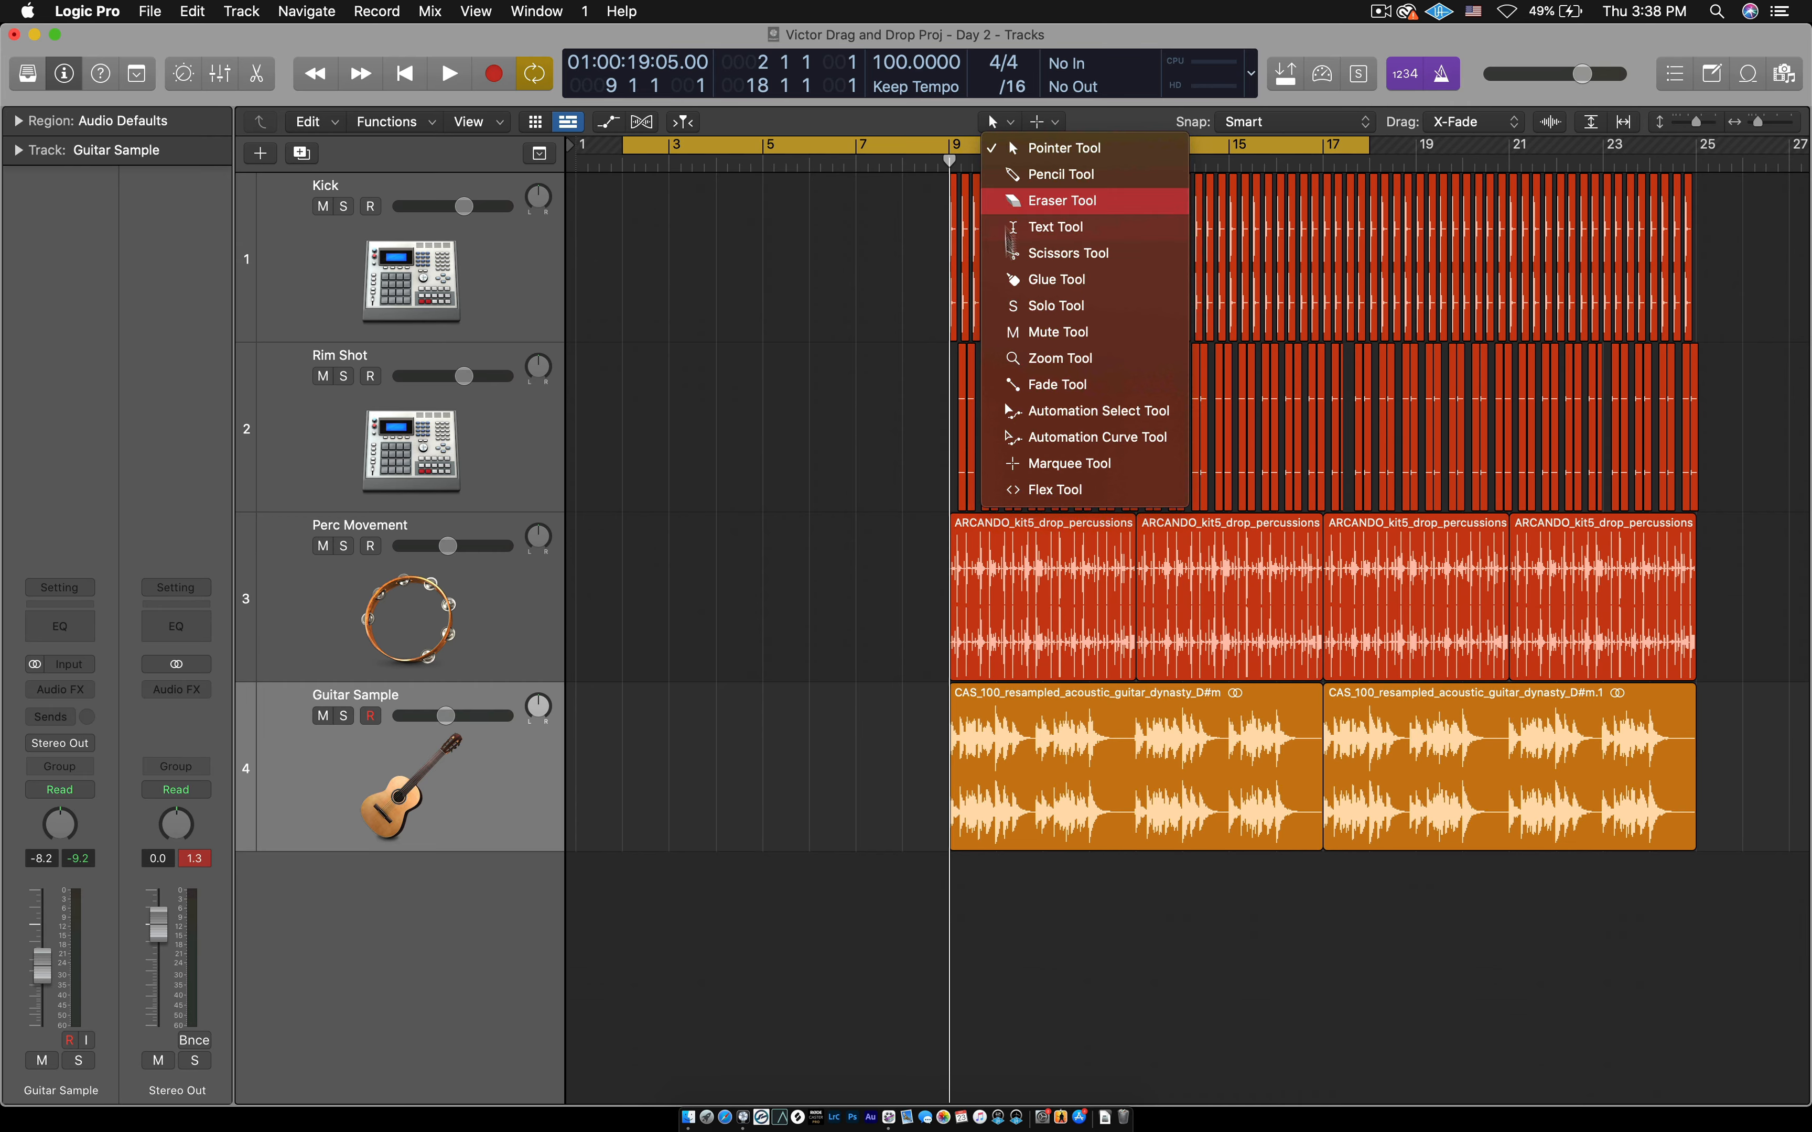
pyautogui.click(831, 372)
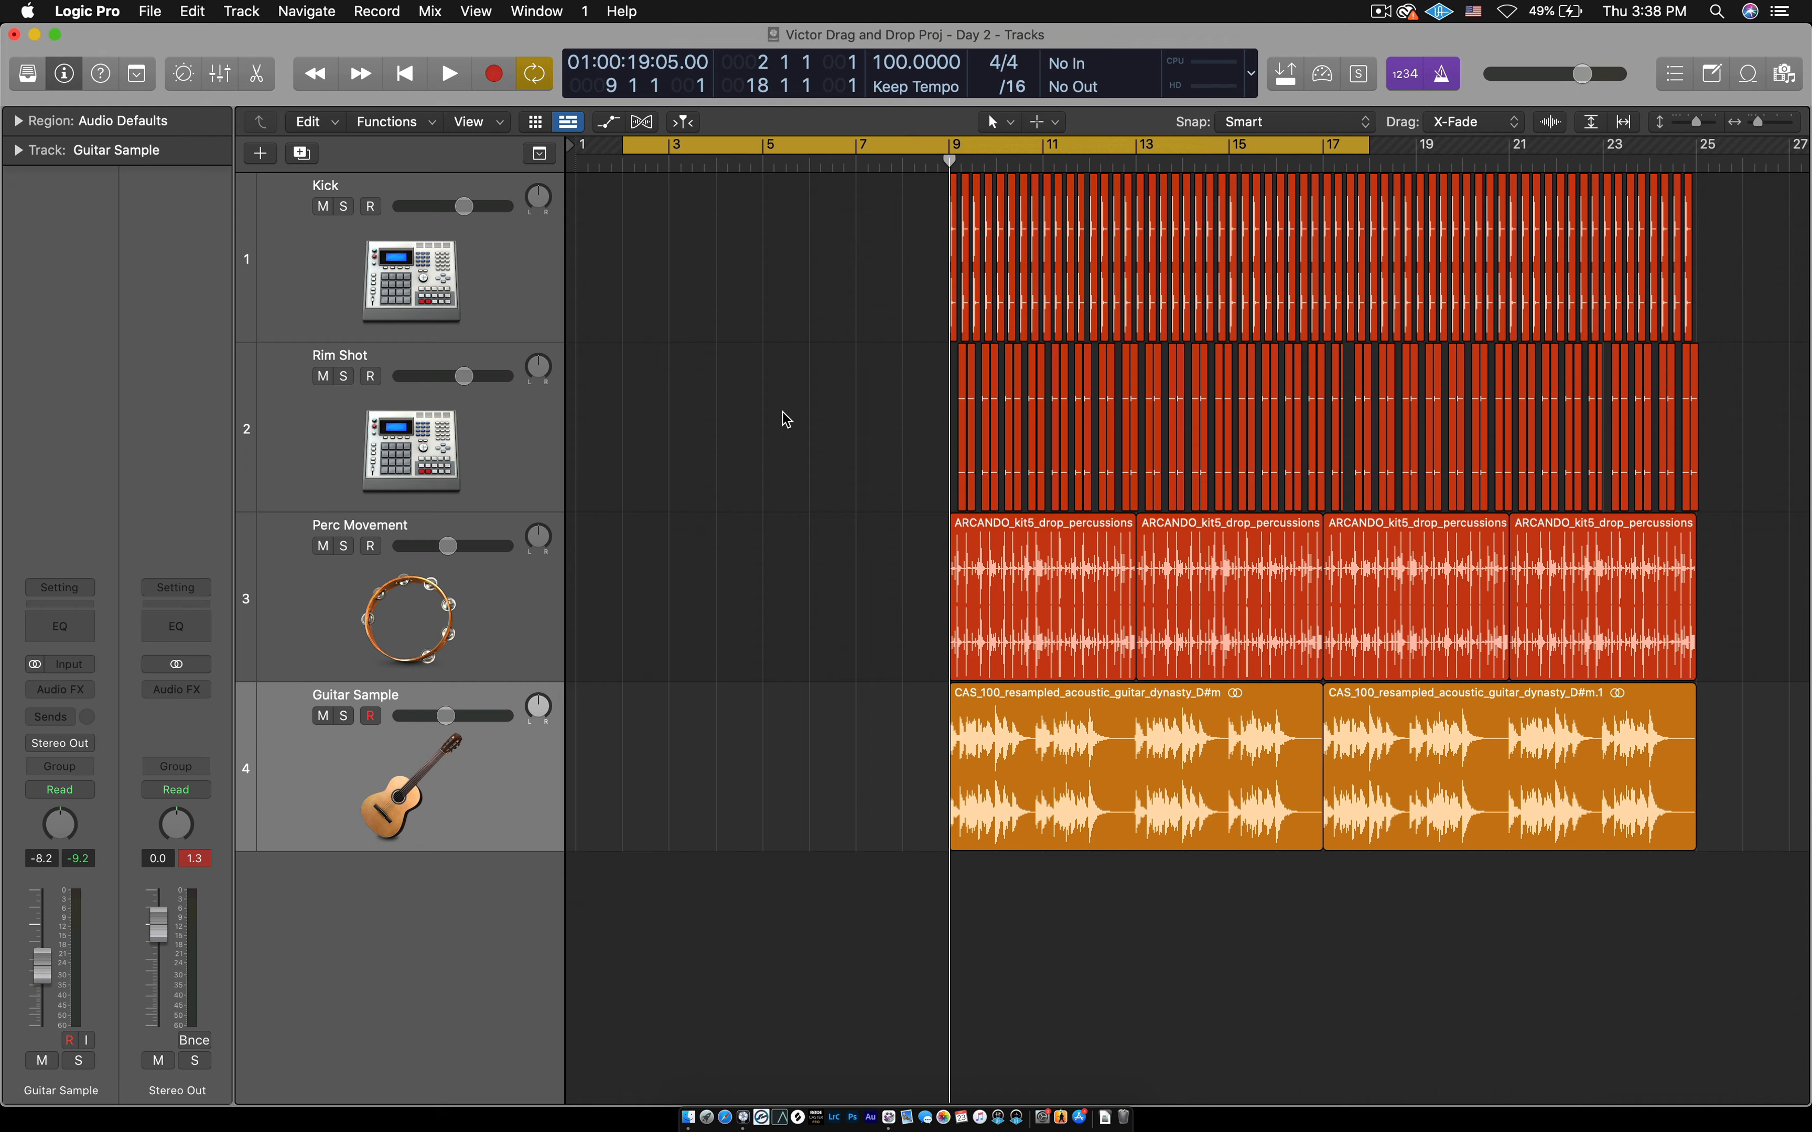
pyautogui.press('t')
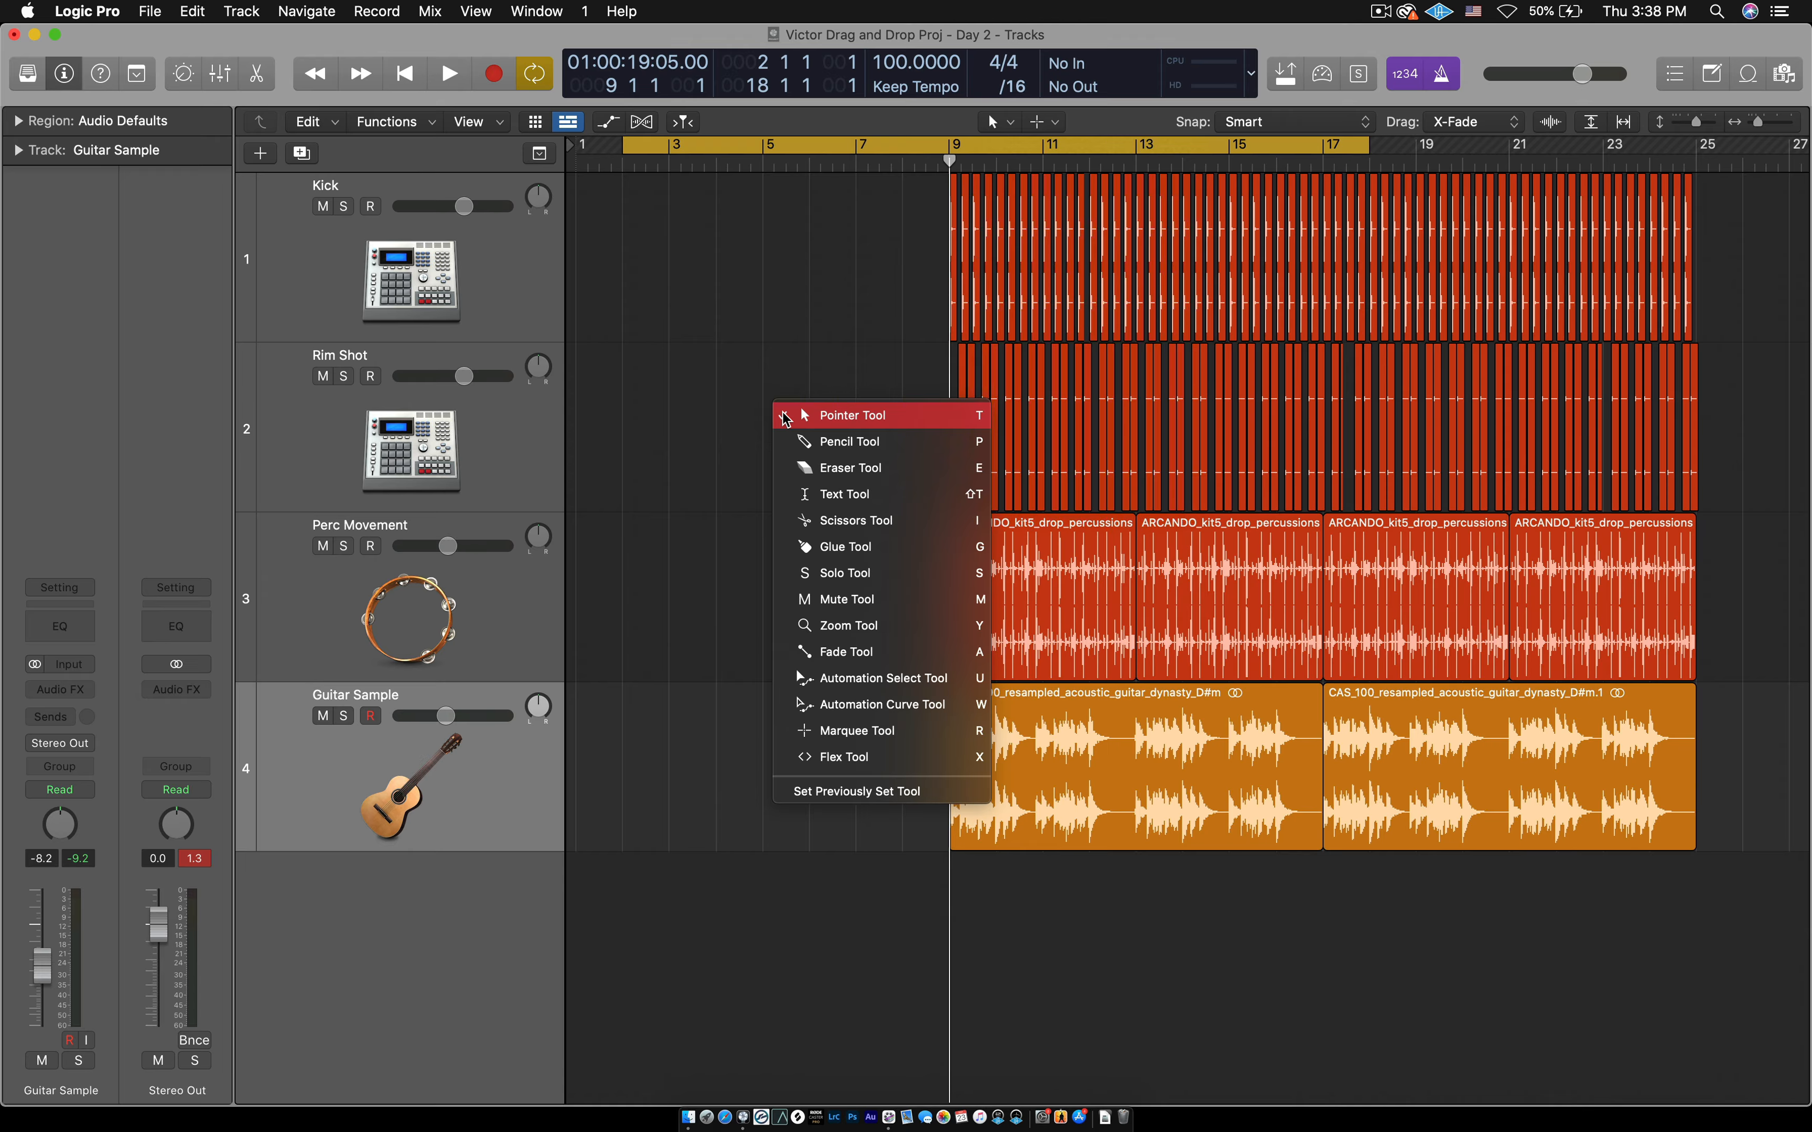
pyautogui.click(697, 427)
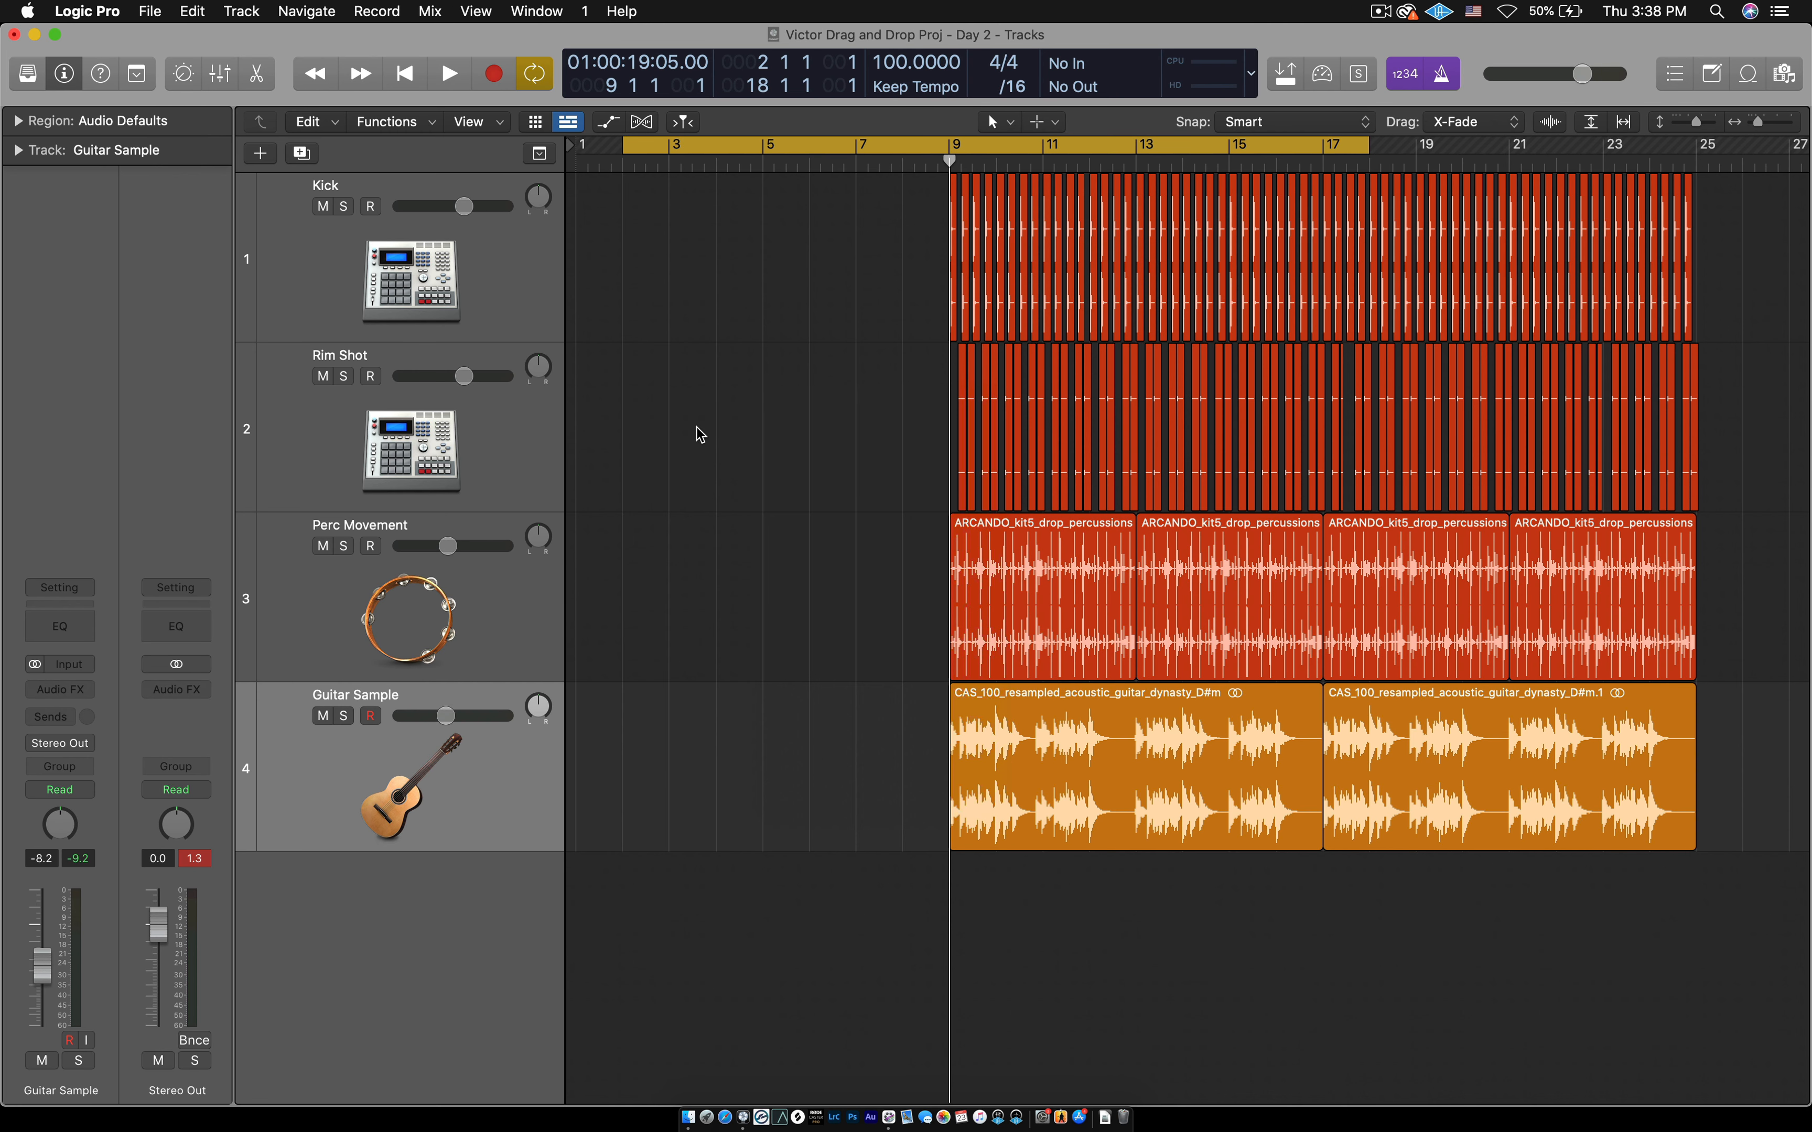
# Bring up the editing tool list at different places in the window and dismiss it with the Pointer Tool kept
pyautogui.press('t')
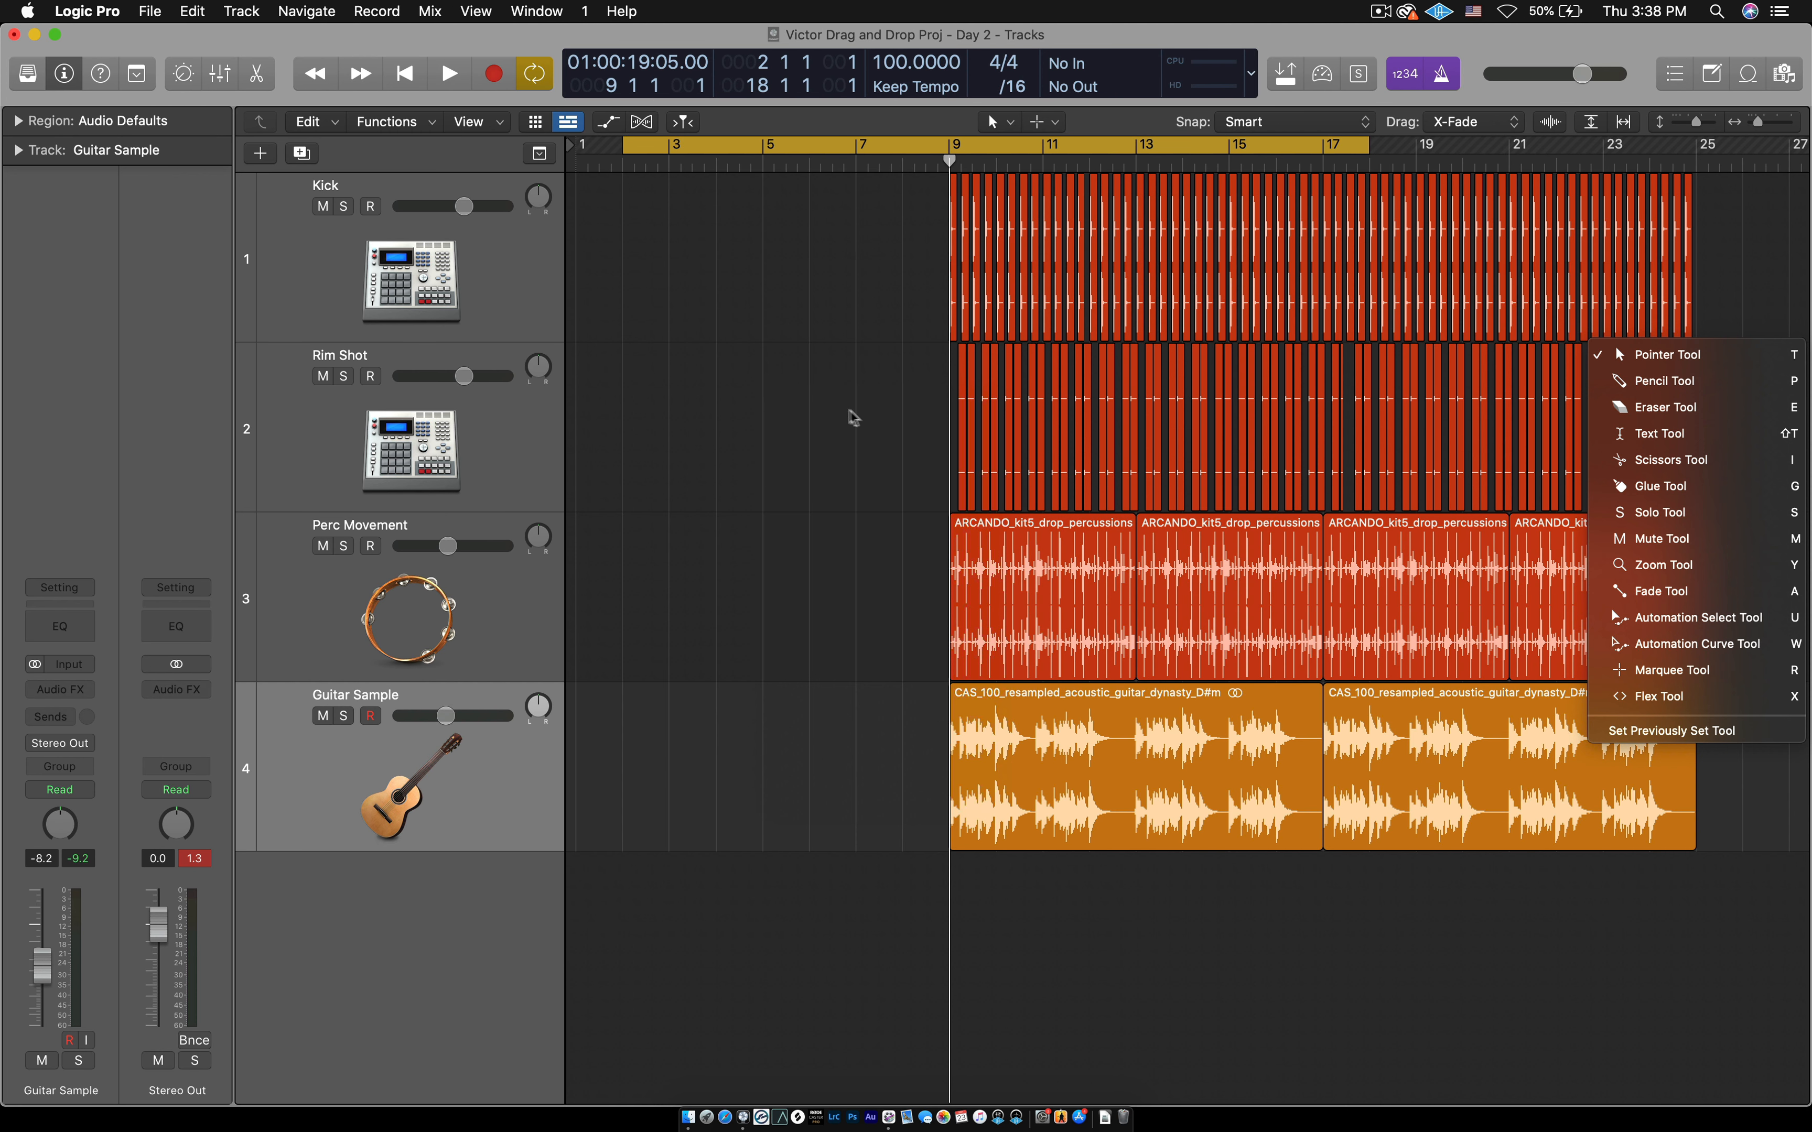
pyautogui.click(823, 415)
pyautogui.press('t')
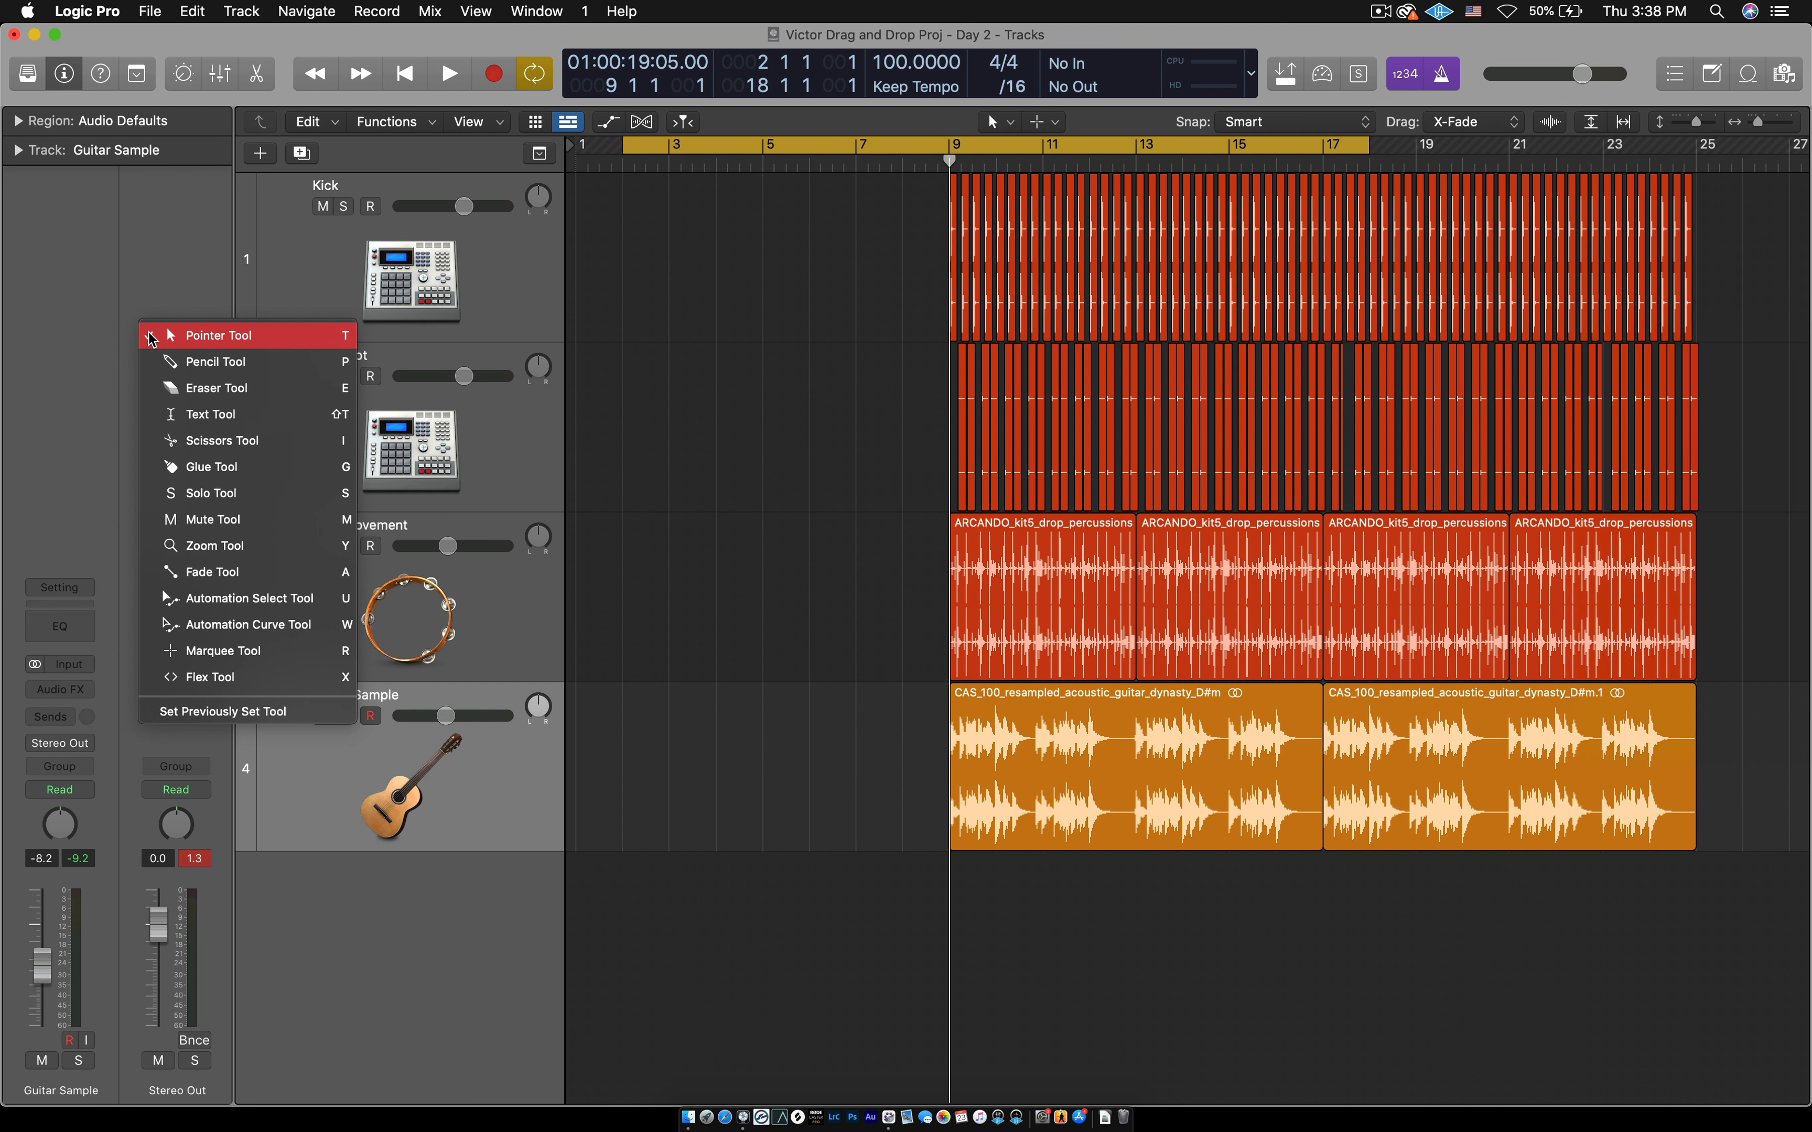
pyautogui.click(776, 292)
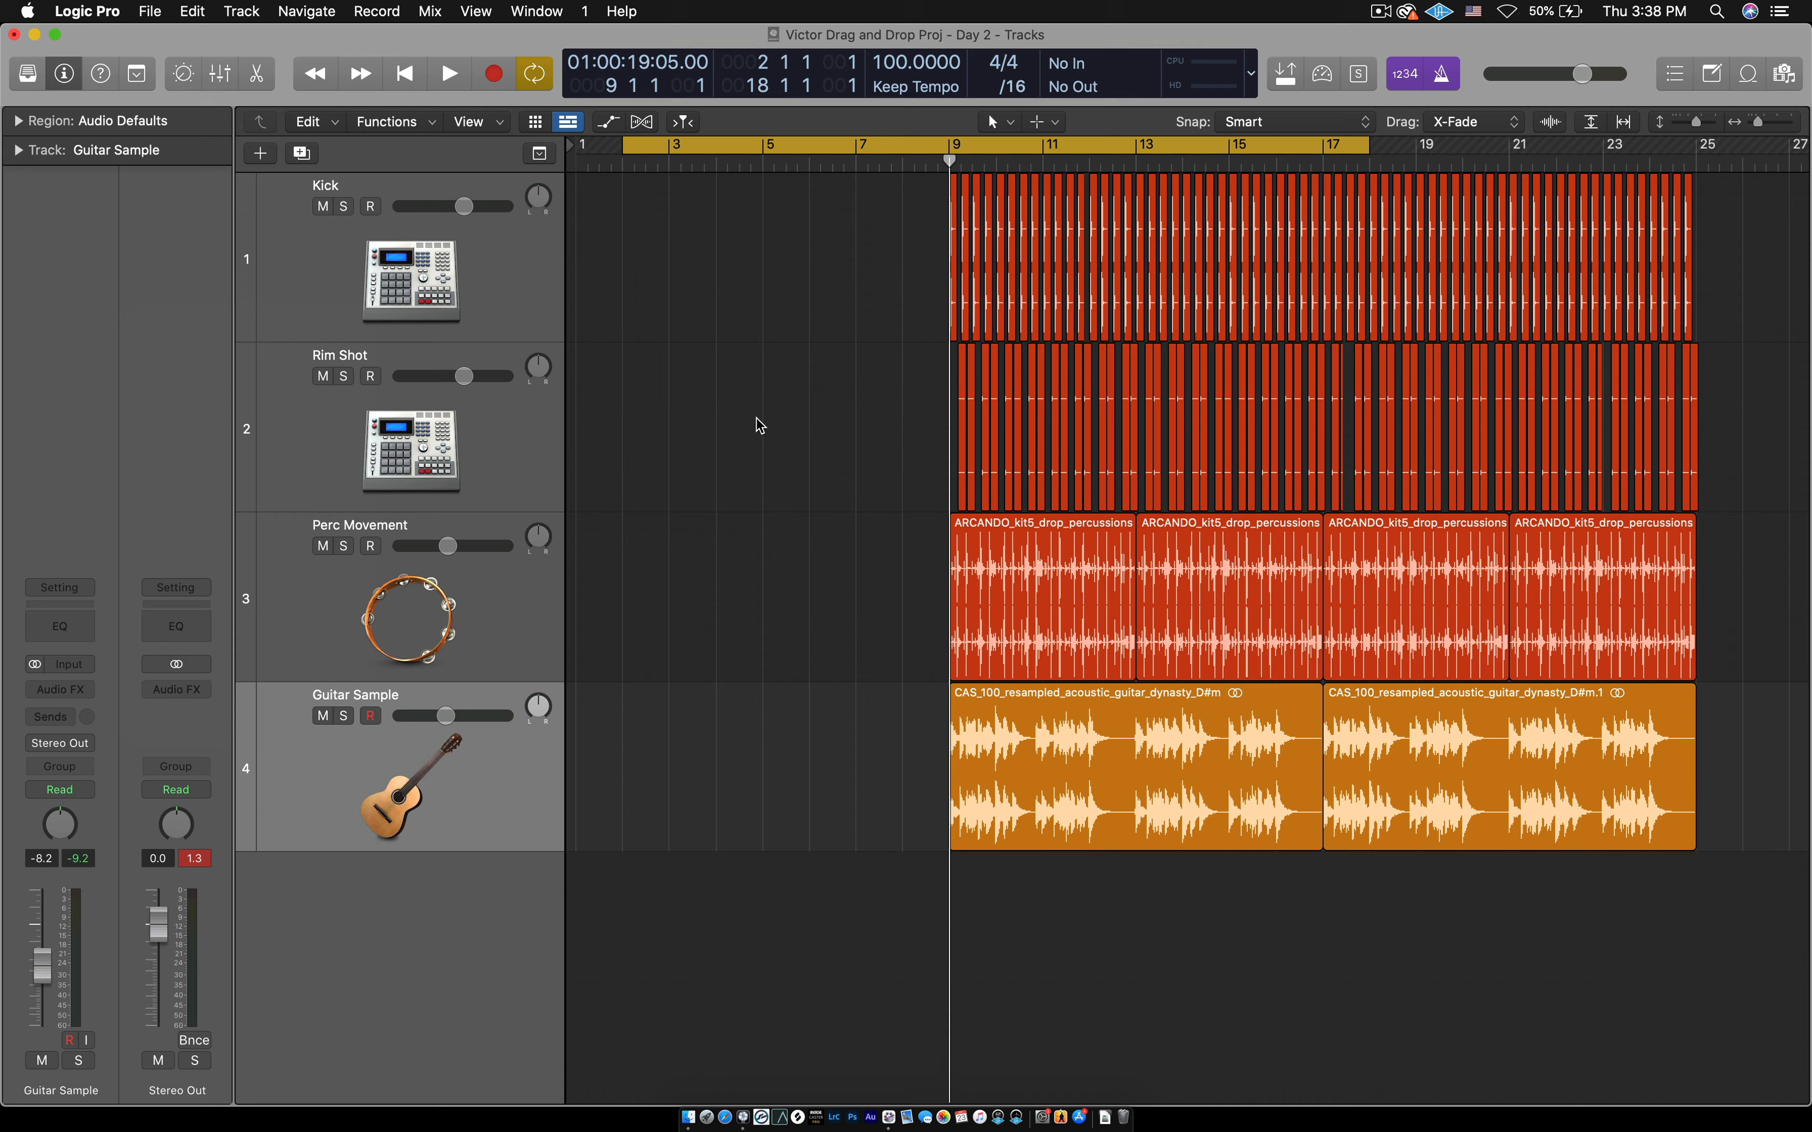
# Practise switching from the Pointer Tool to the Scissors Tool and back again using the tool list
pyautogui.press('t')
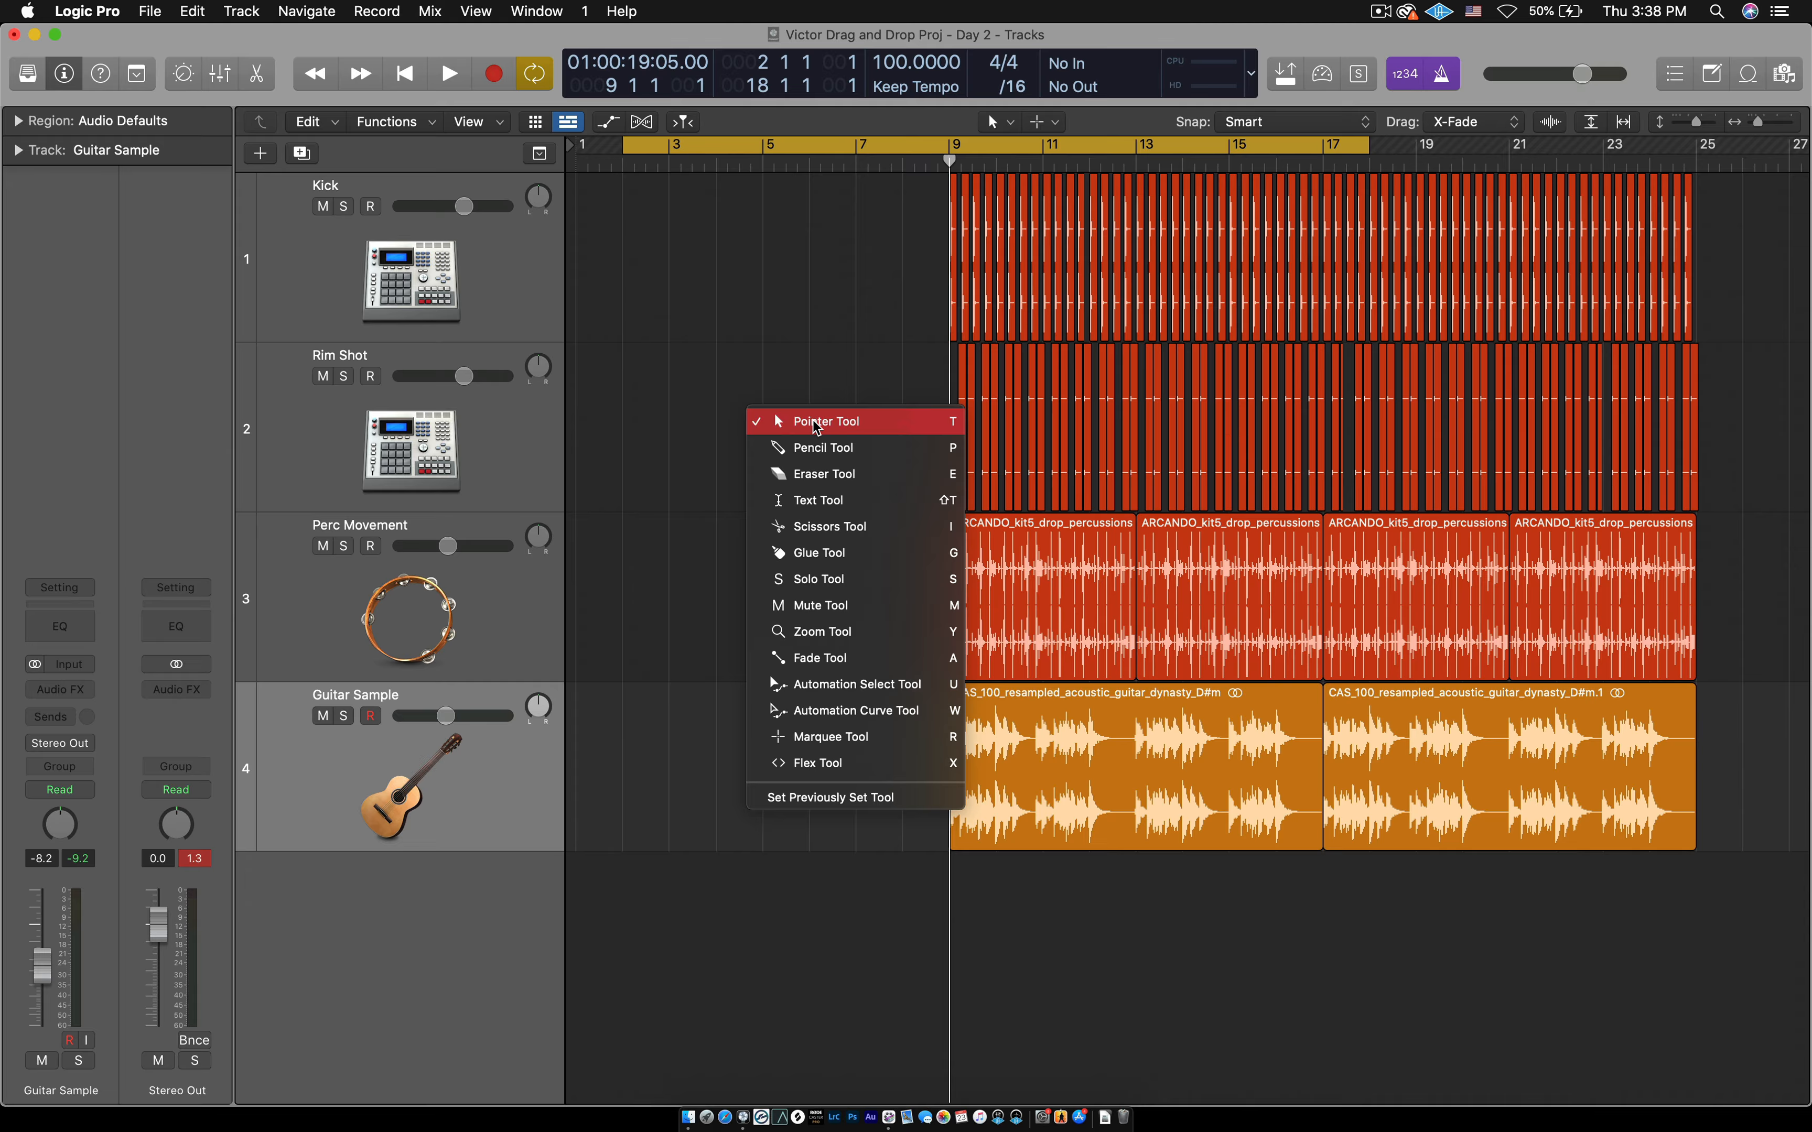
pyautogui.click(855, 536)
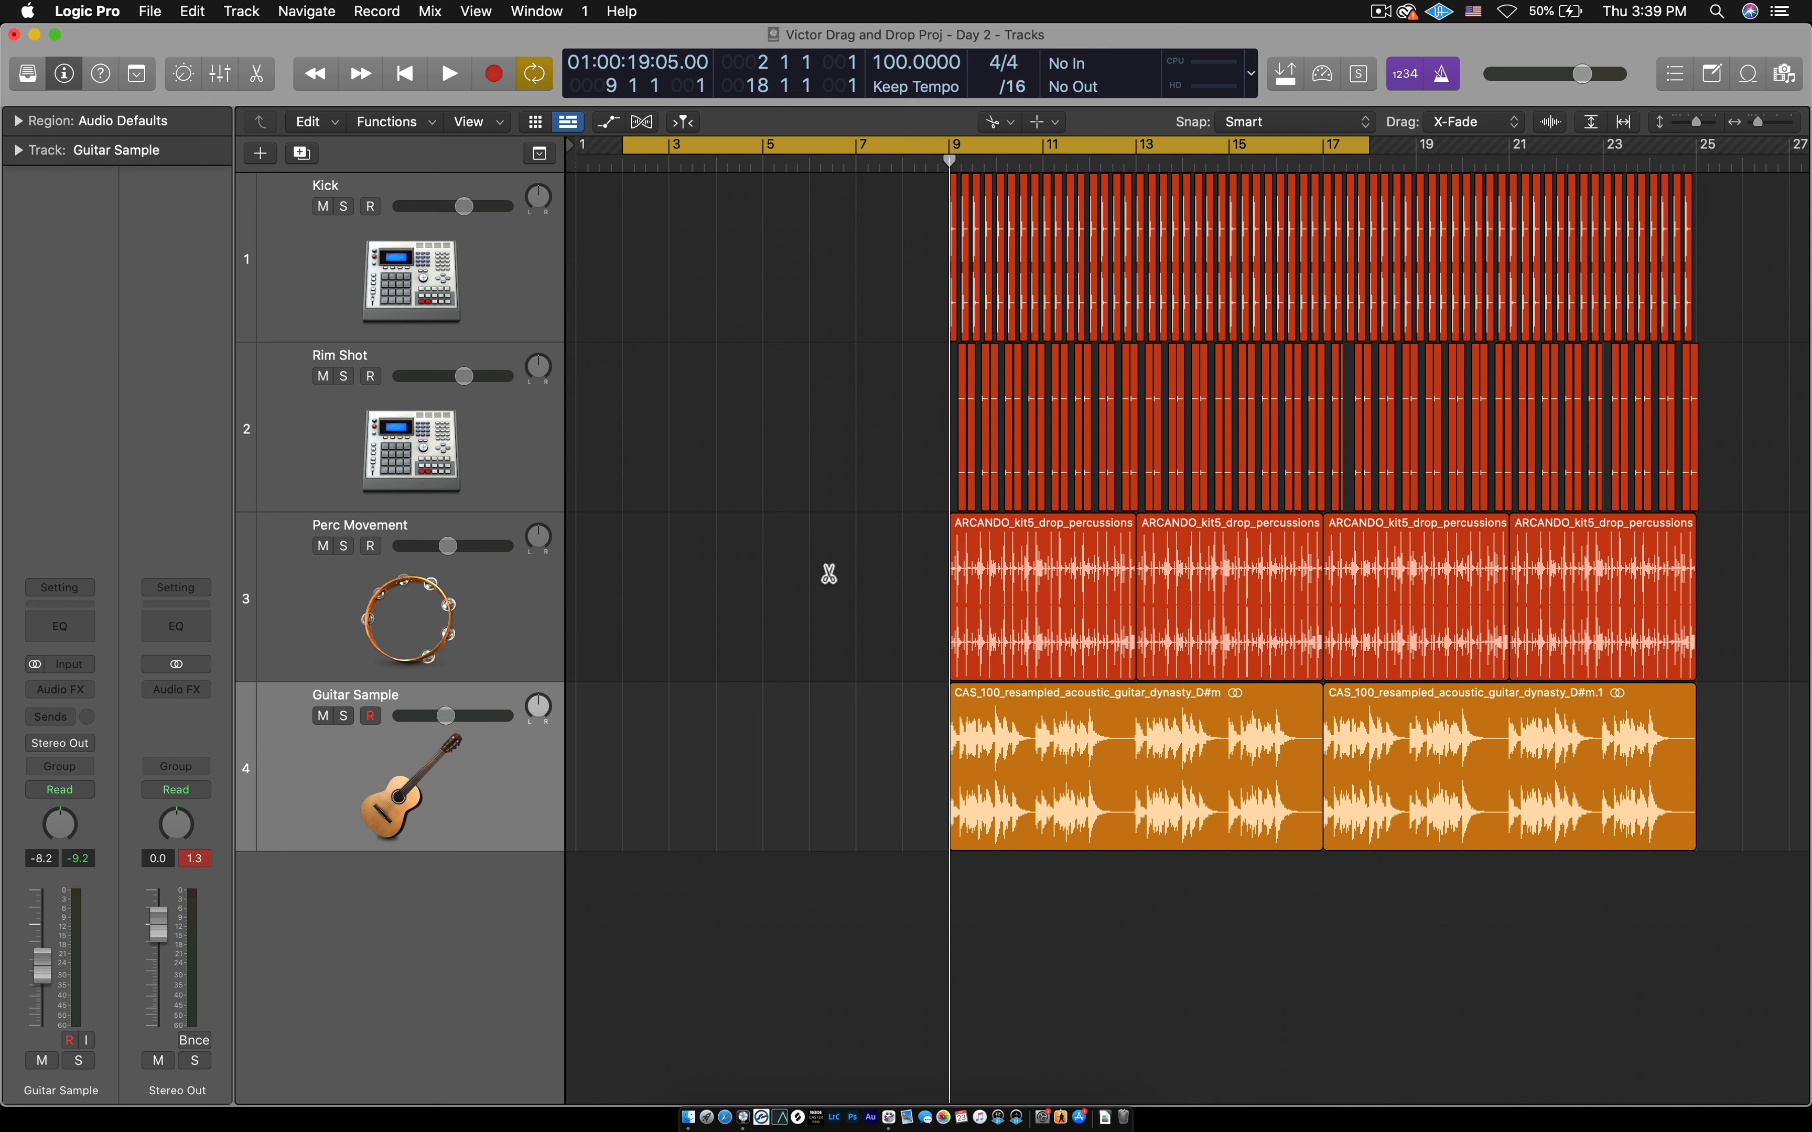
pyautogui.press('t')
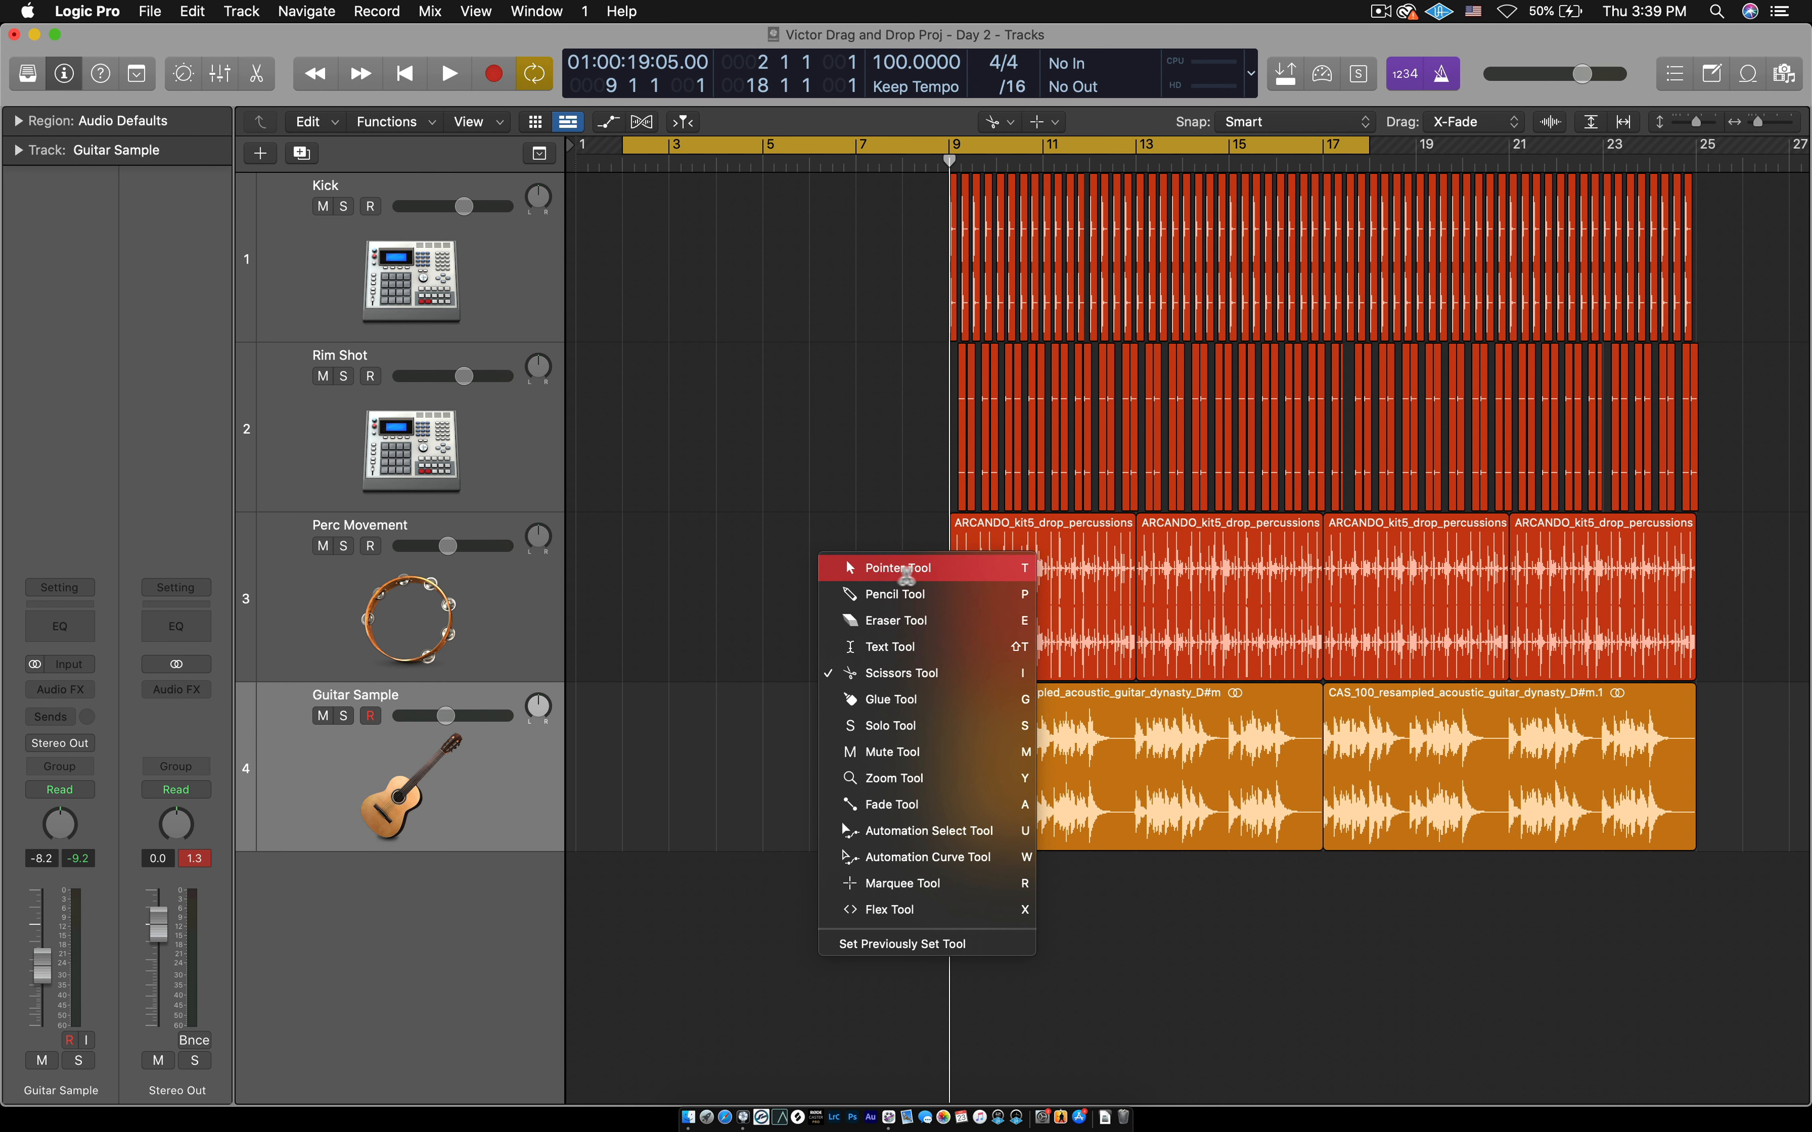
pyautogui.press('t')
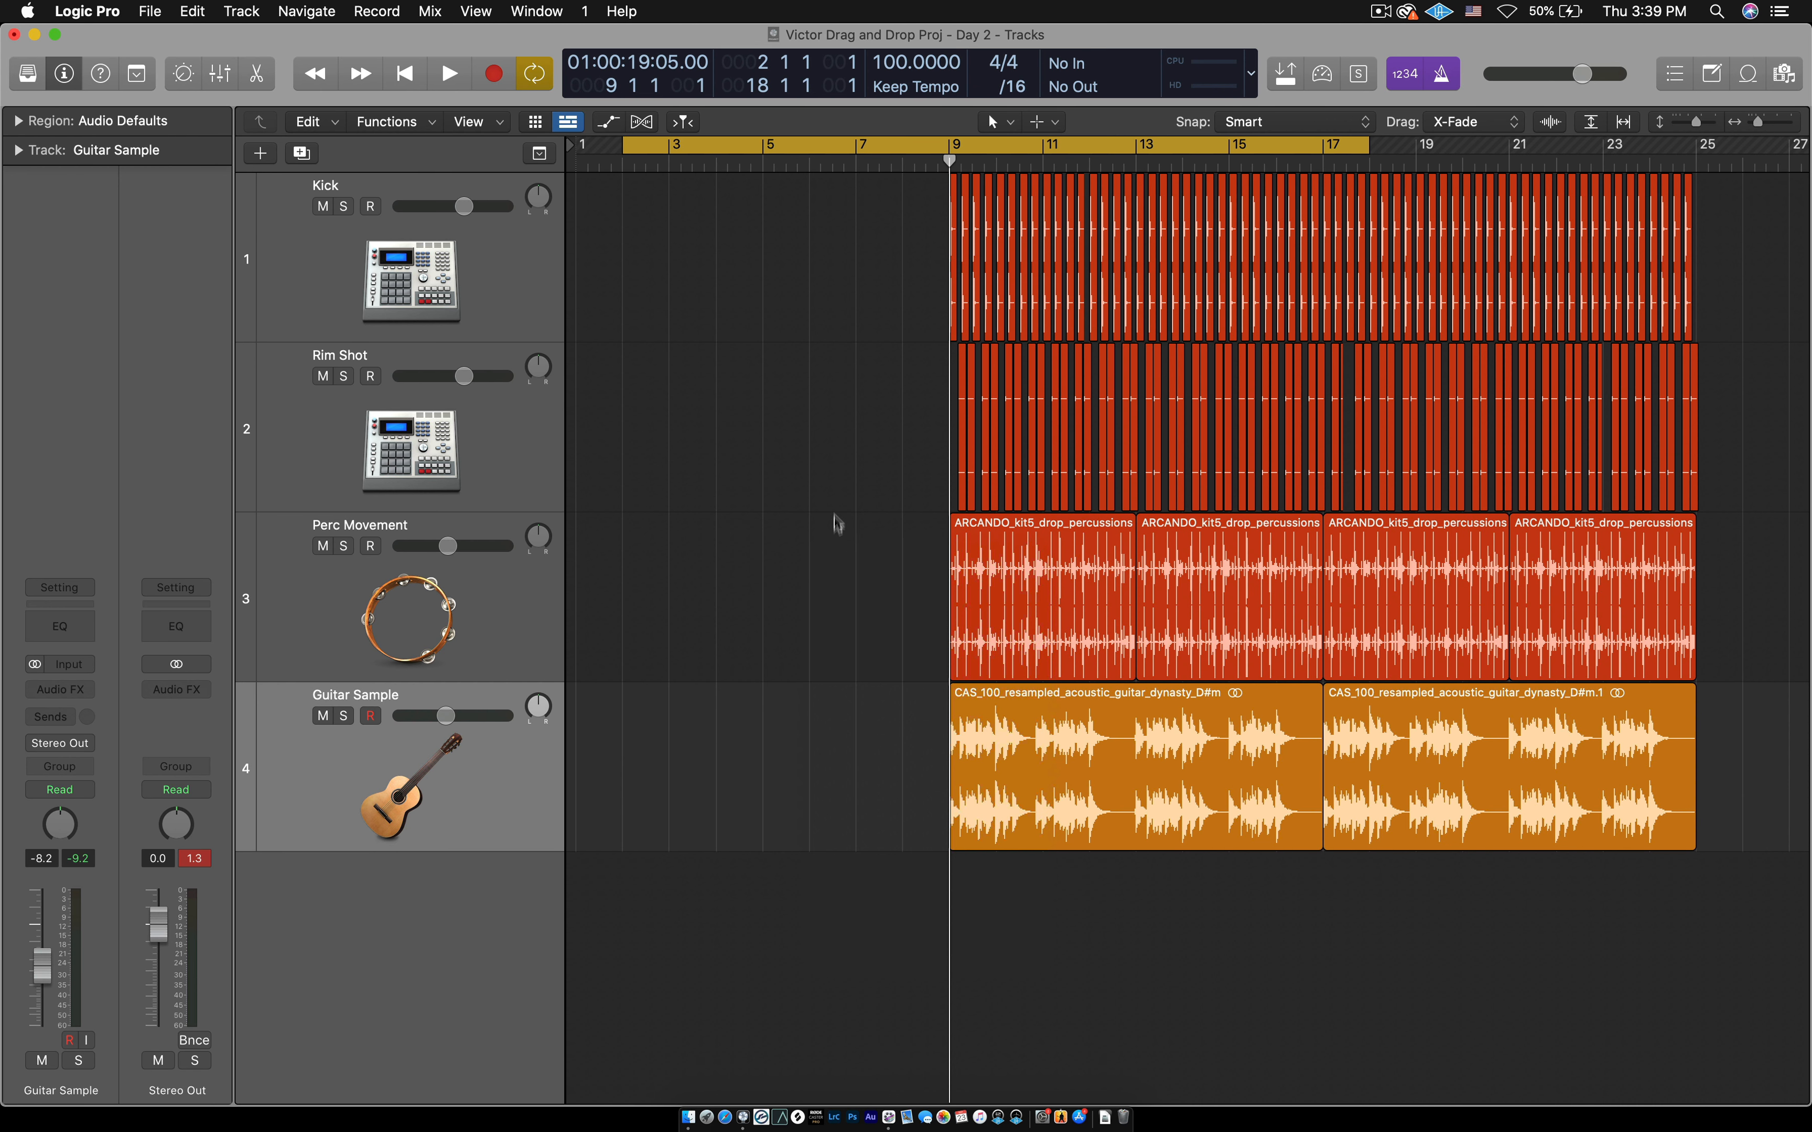
pyautogui.press('t')
pyautogui.press('i')
pyautogui.press('t')
pyautogui.press('t')
# With the Scissors Tool, divide the first Guitar Sample region at bar 13
pyautogui.press('t')
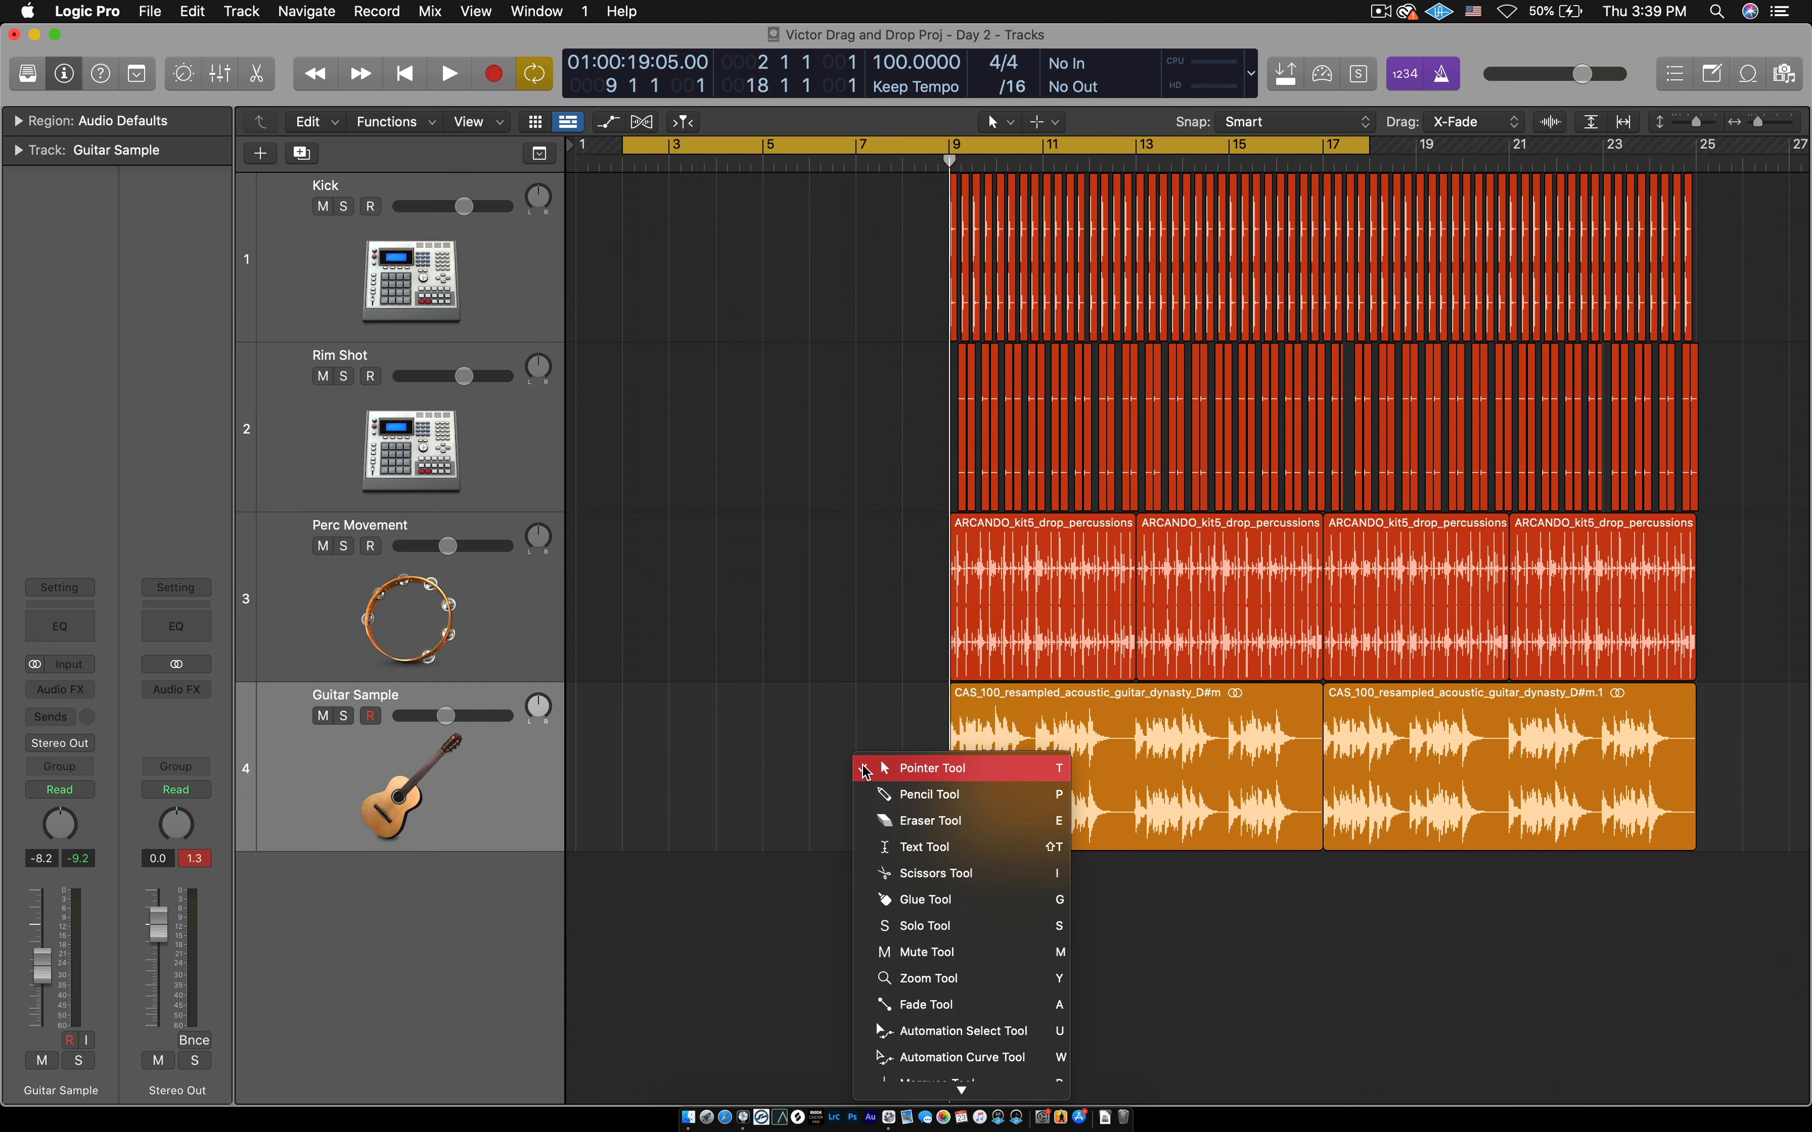
pyautogui.press('i')
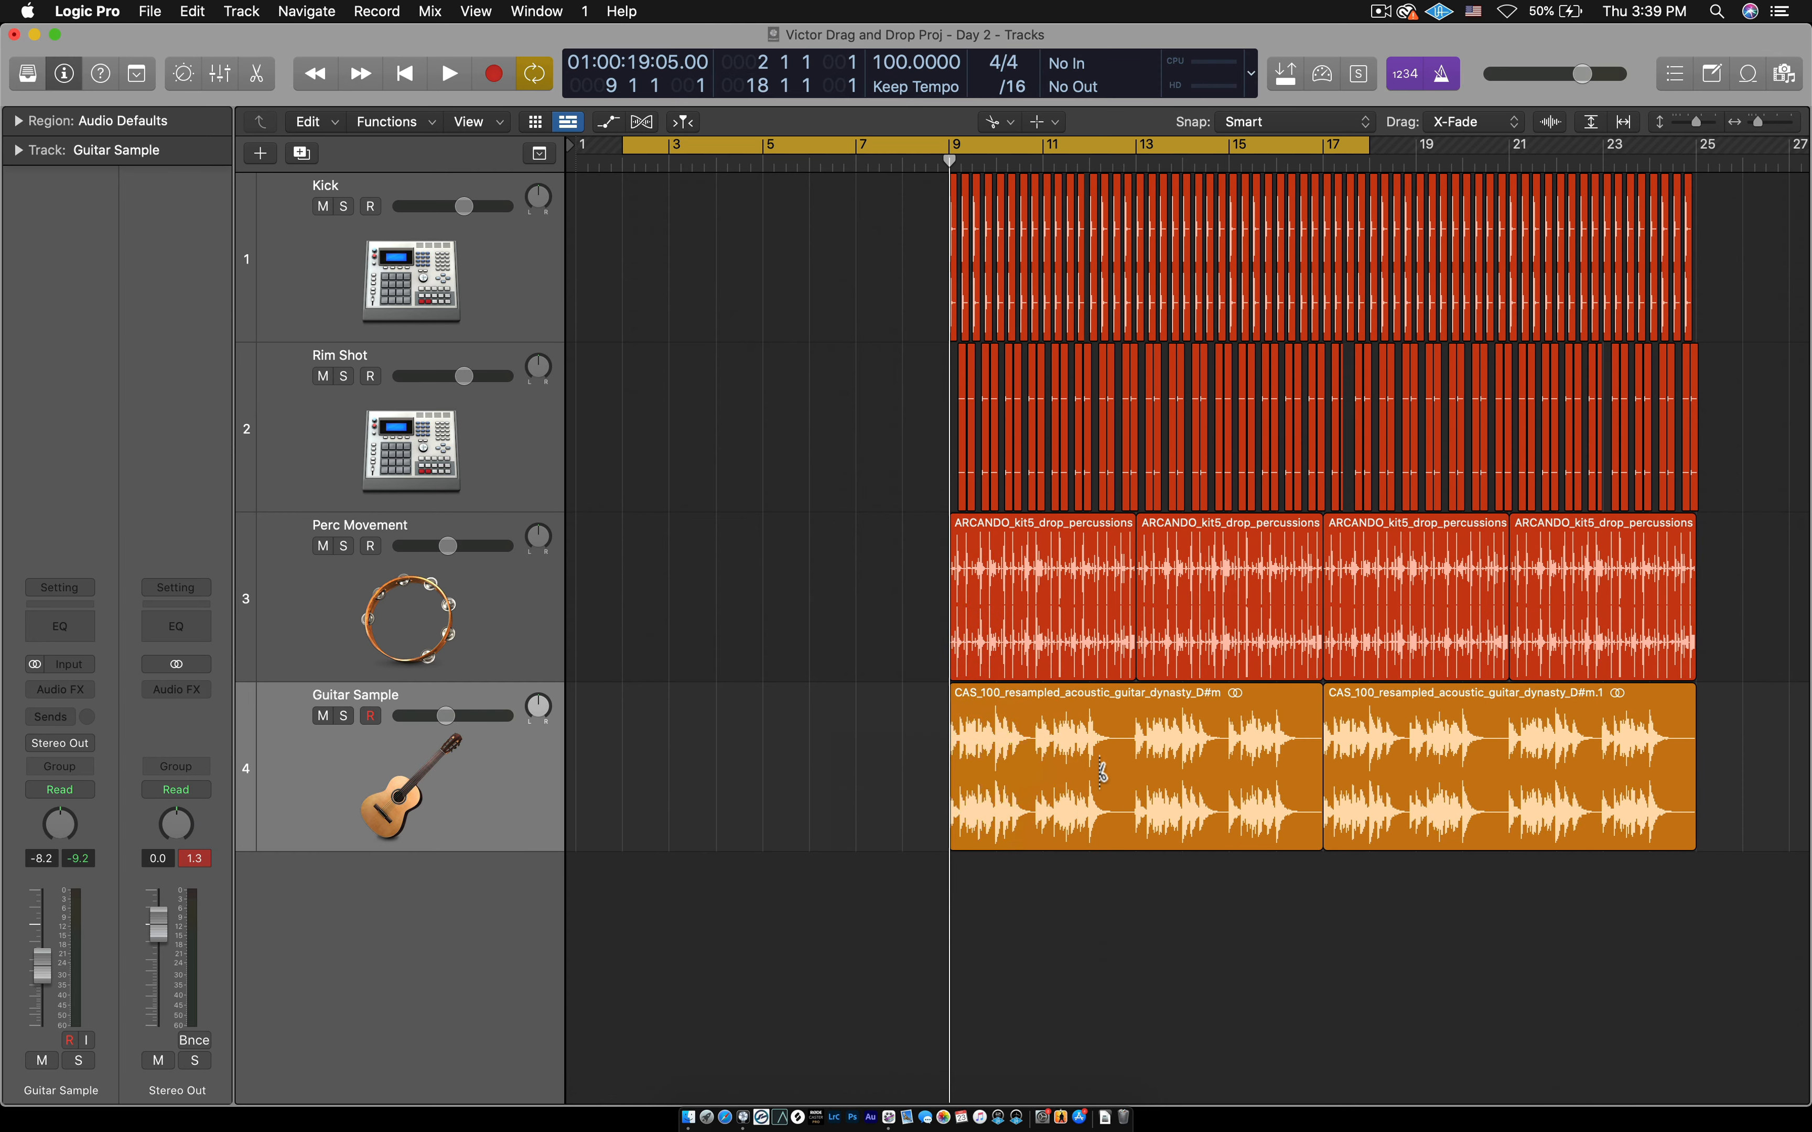
pyautogui.press('super+Right')
pyautogui.press('super+Right')
pyautogui.press('super+Right')
pyautogui.hscroll(4, 1103, 773)
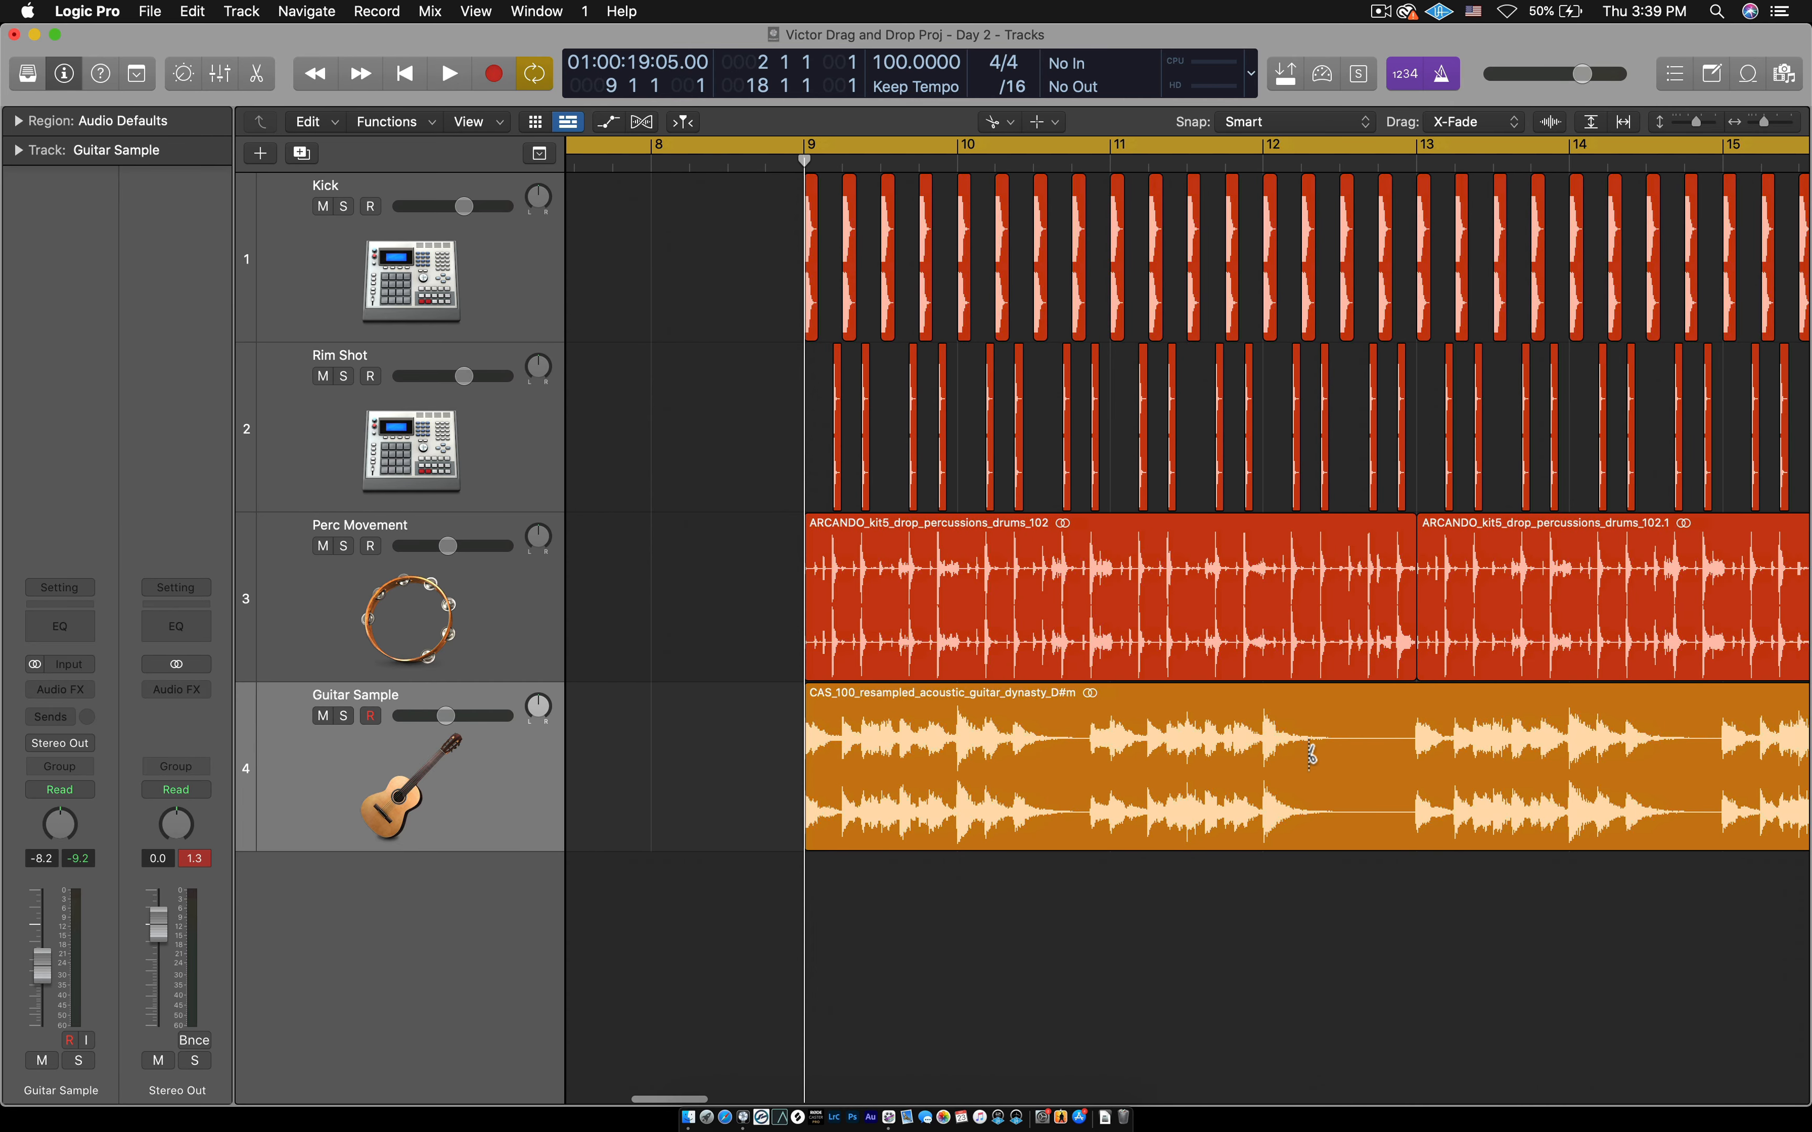
pyautogui.hscroll(3, 1070, 732)
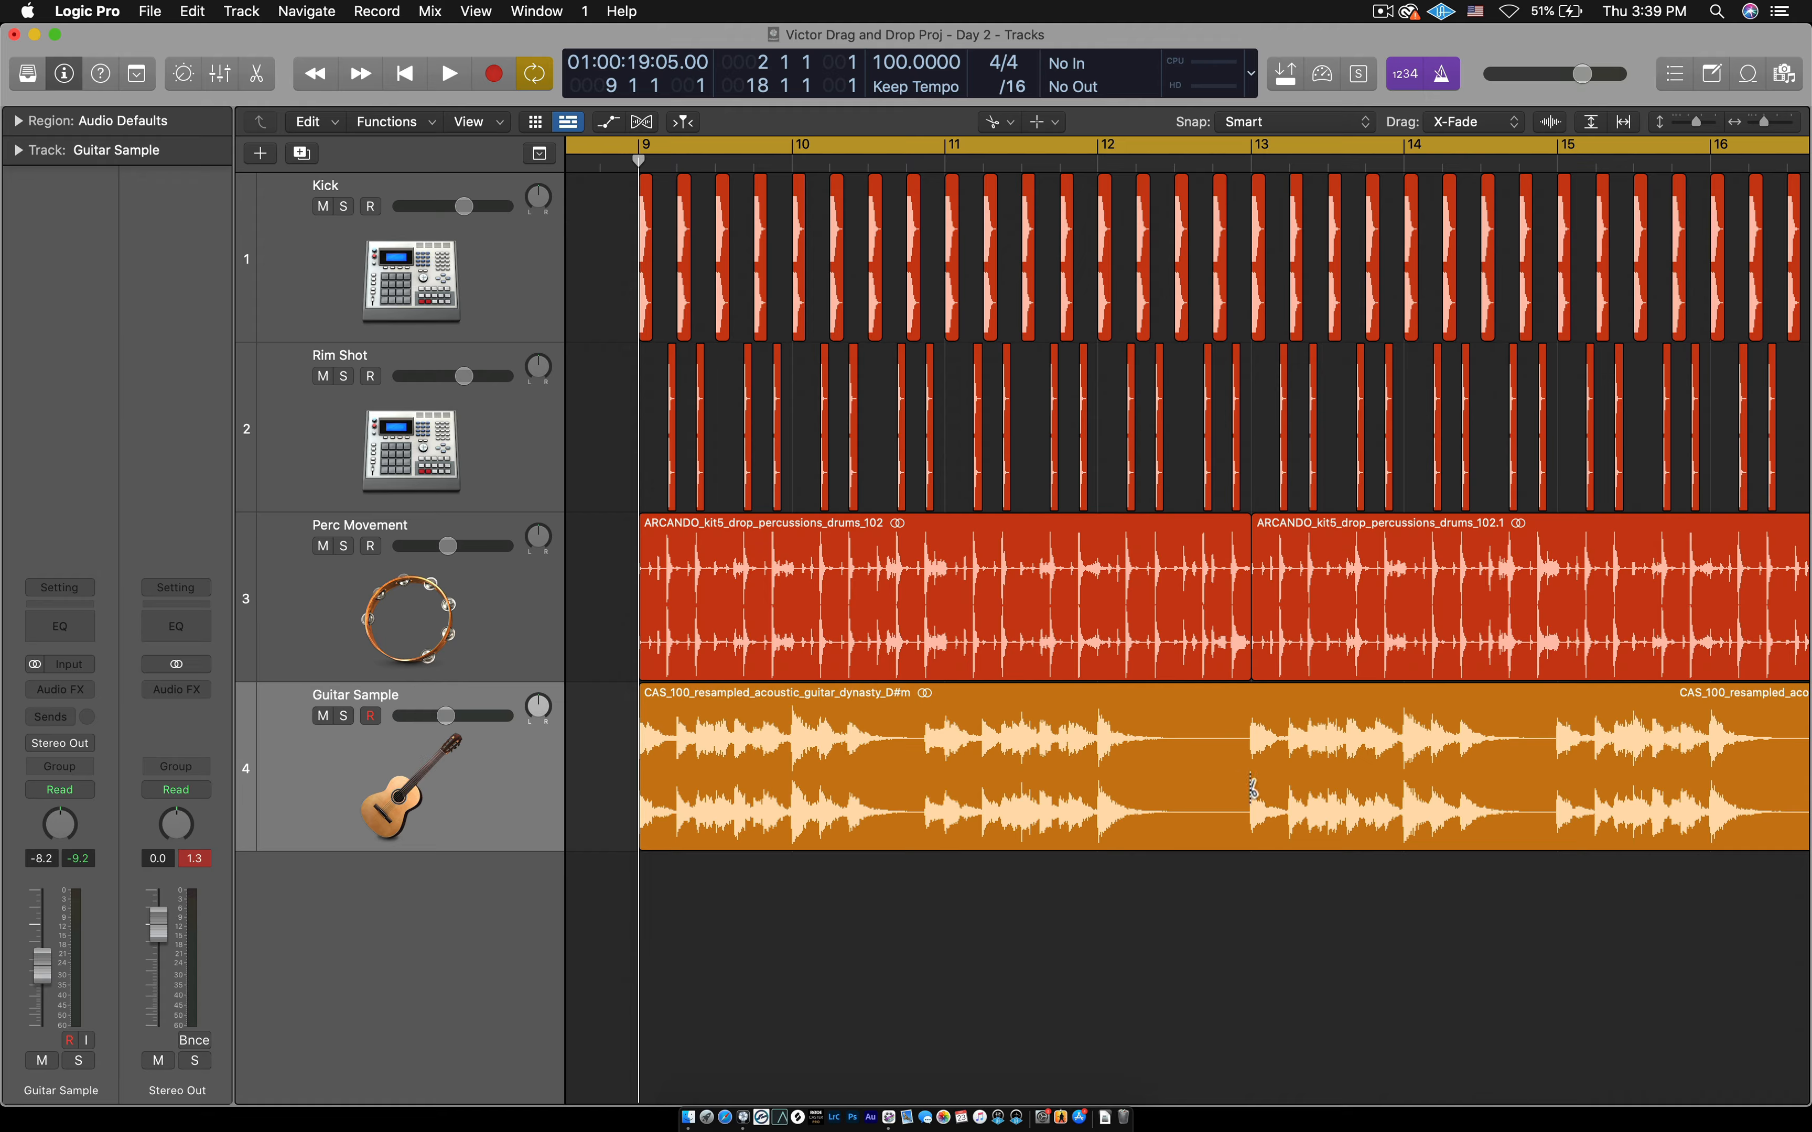
pyautogui.click(1166, 770)
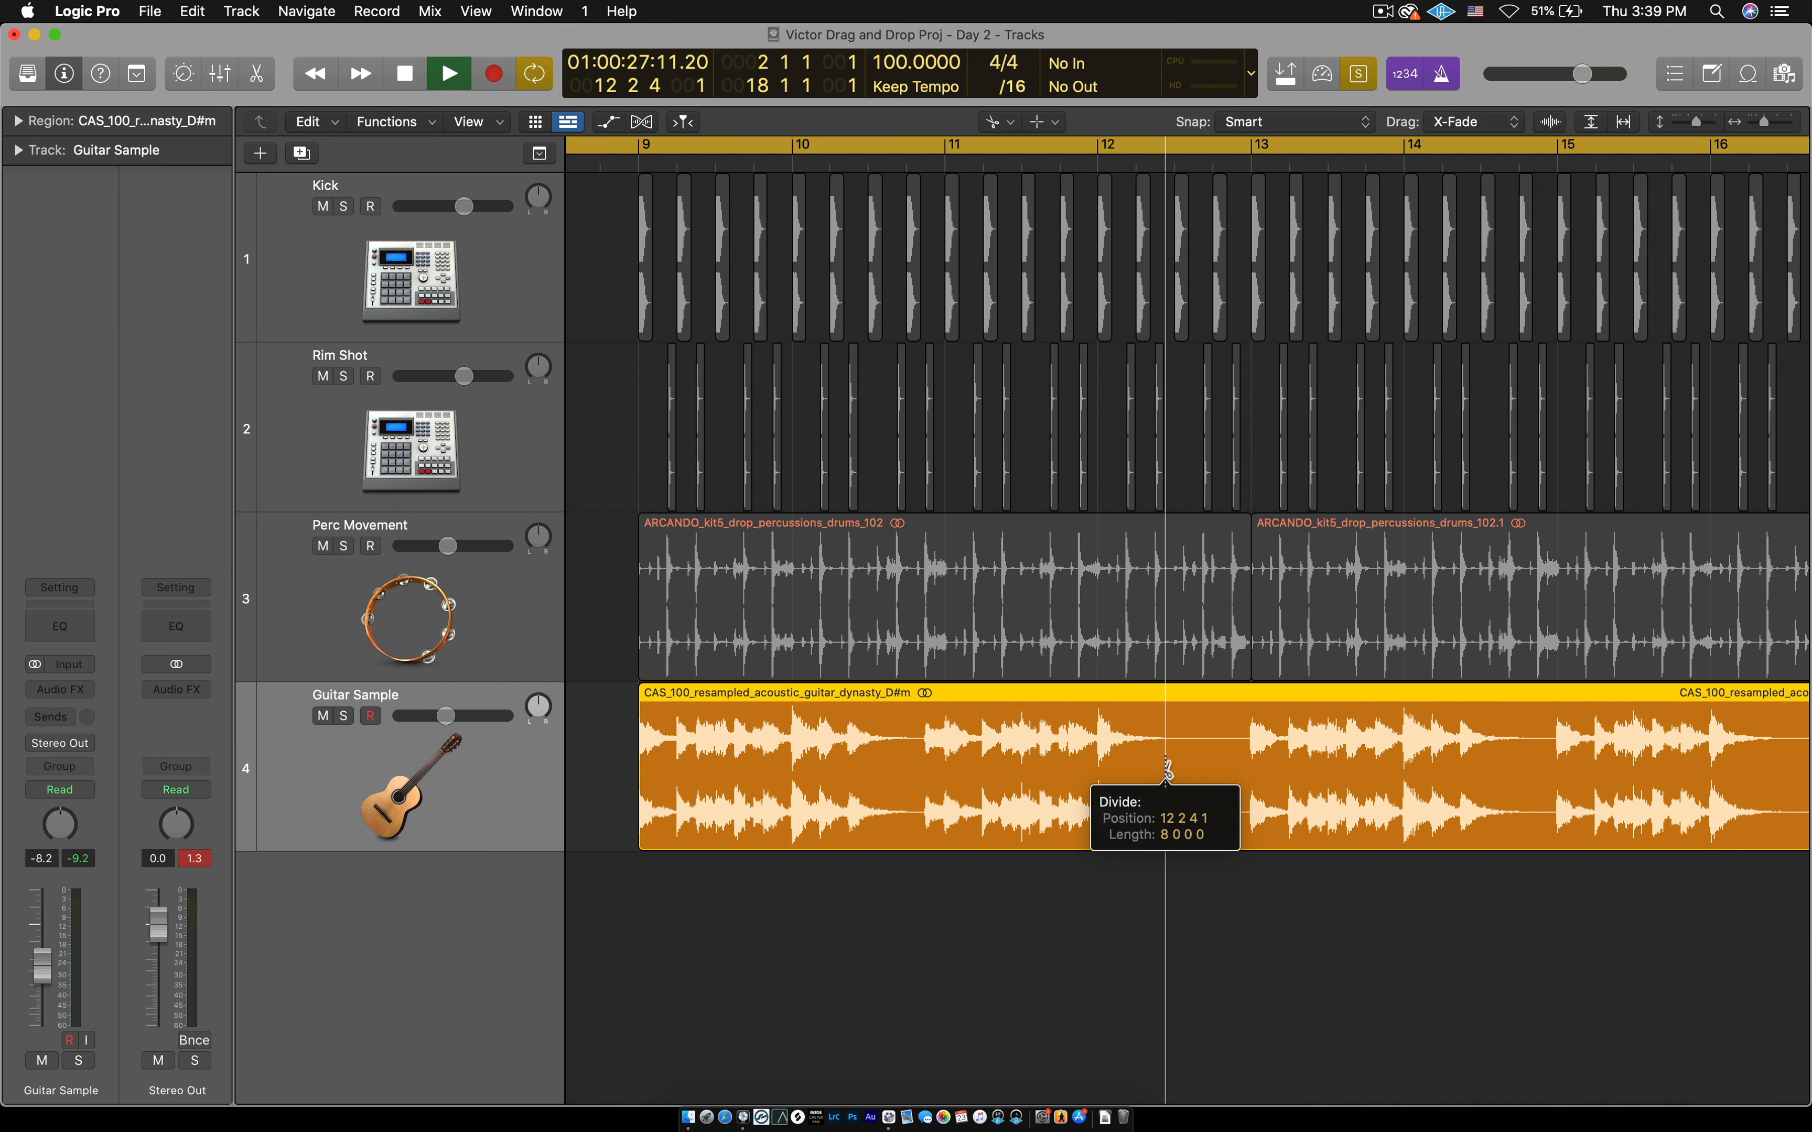
pyautogui.moveTo(1167, 770); pyautogui.dragTo(1249, 780)
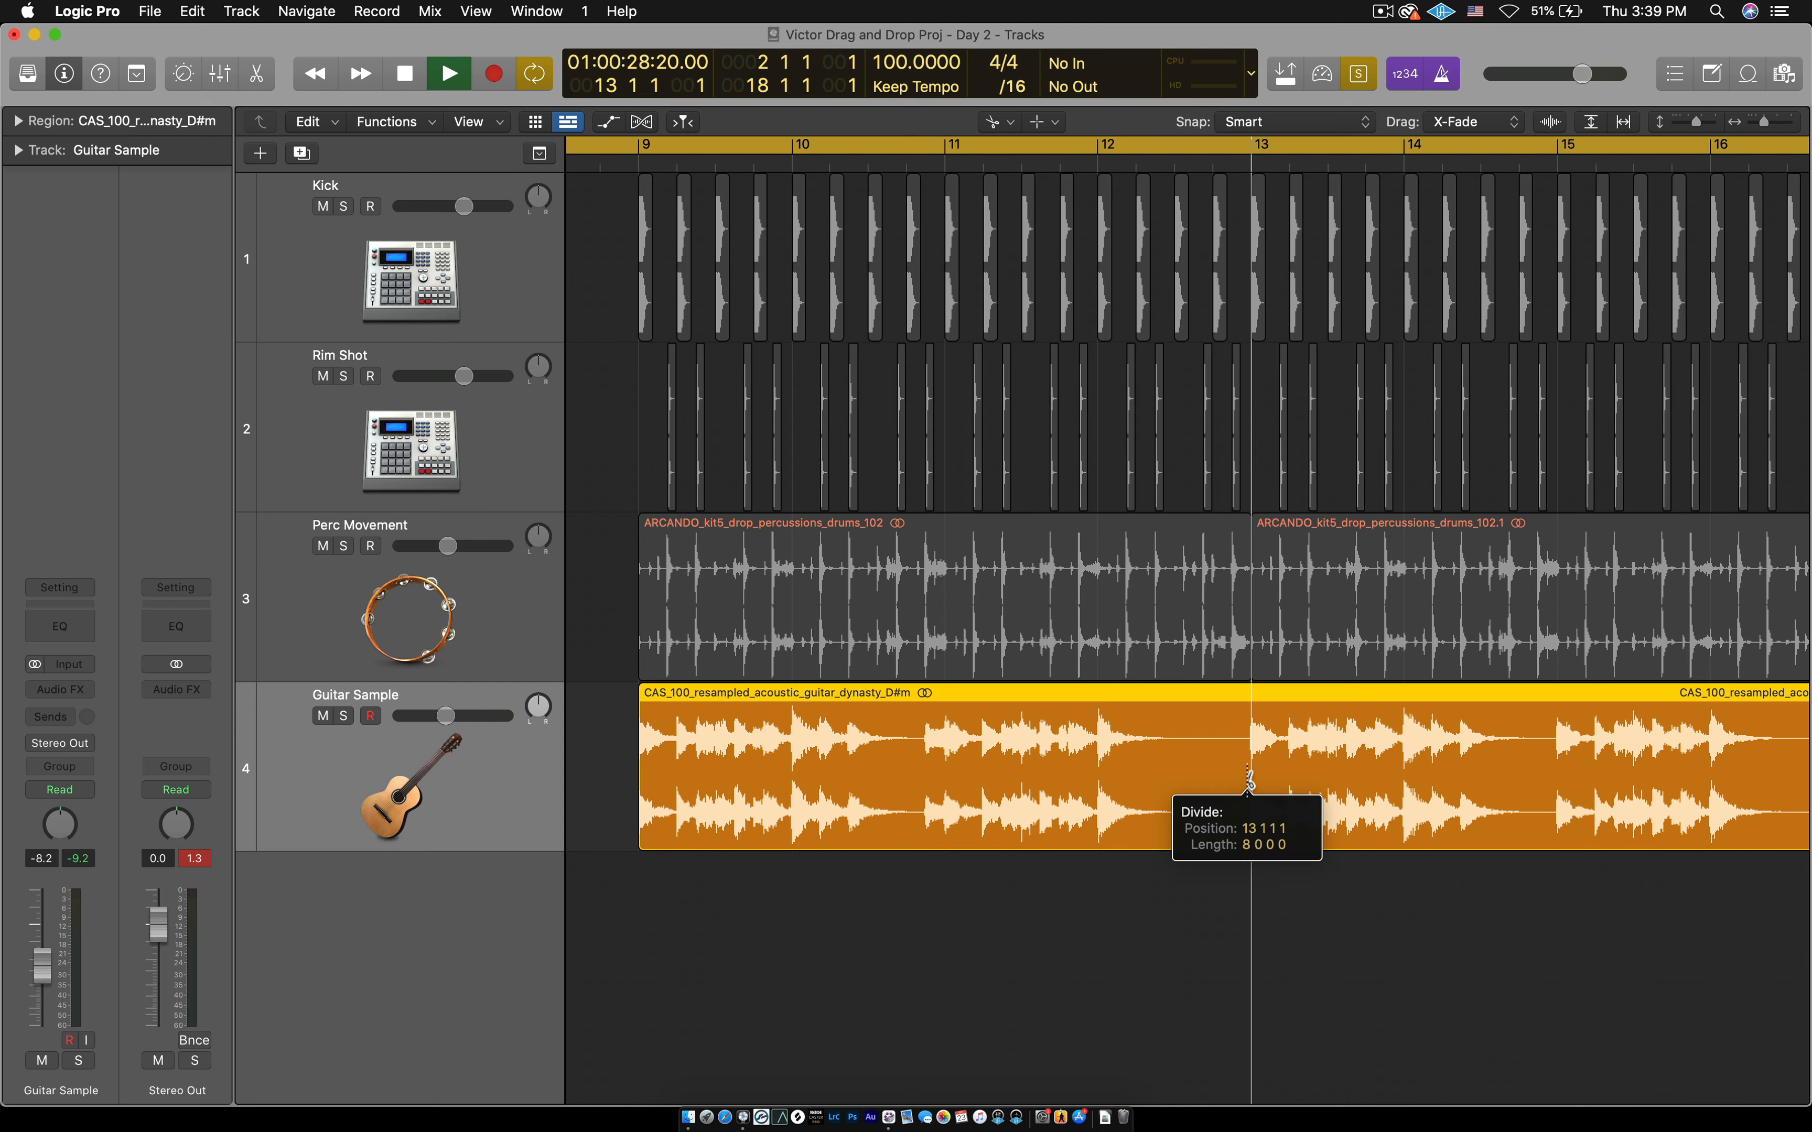
pyautogui.moveTo(1249, 781); pyautogui.dragTo(1249, 781)
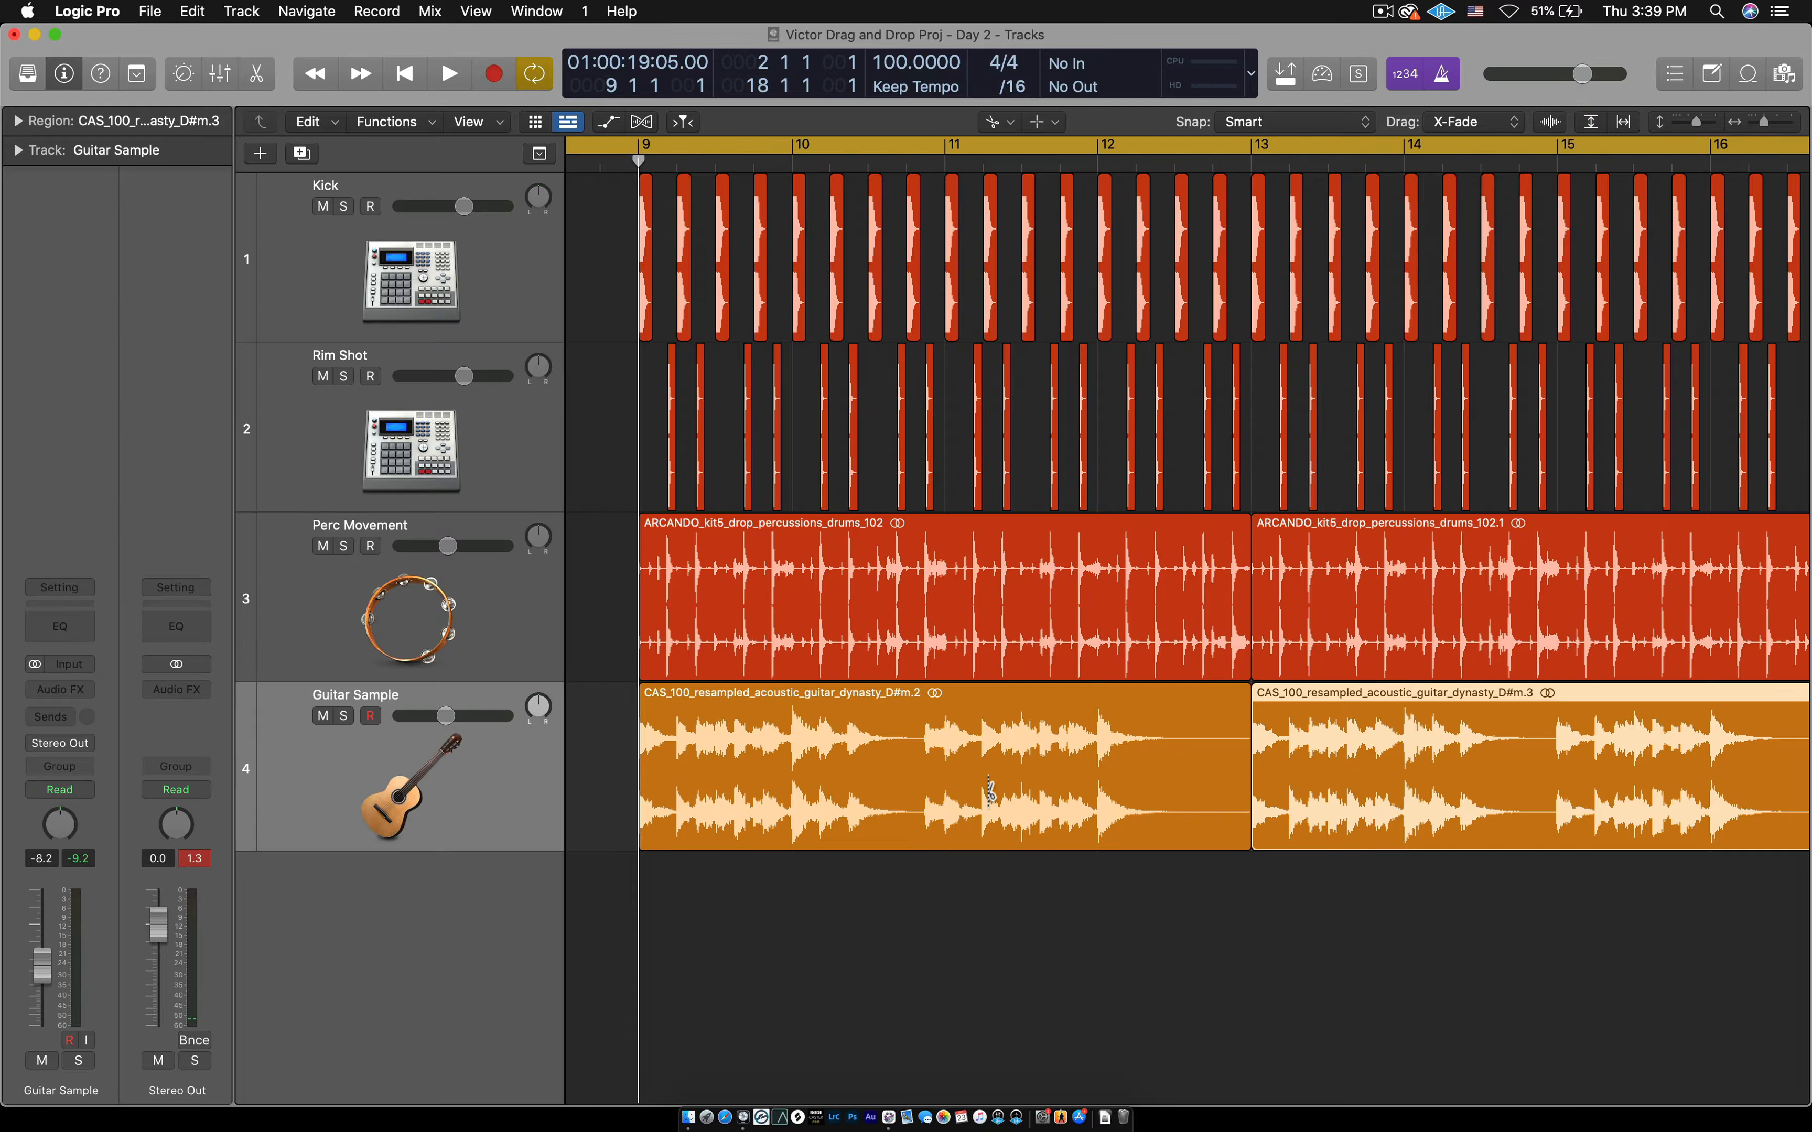
# Switch to the Pointer Tool, copy the guitar region at bar 9 to start at bar 5, and deselect it
pyautogui.press('t')
pyautogui.press('t')
pyautogui.press('super+Left')
pyautogui.press('super+Left')
pyautogui.hscroll(-10, 977, 996)
pyautogui.click(1270, 791)
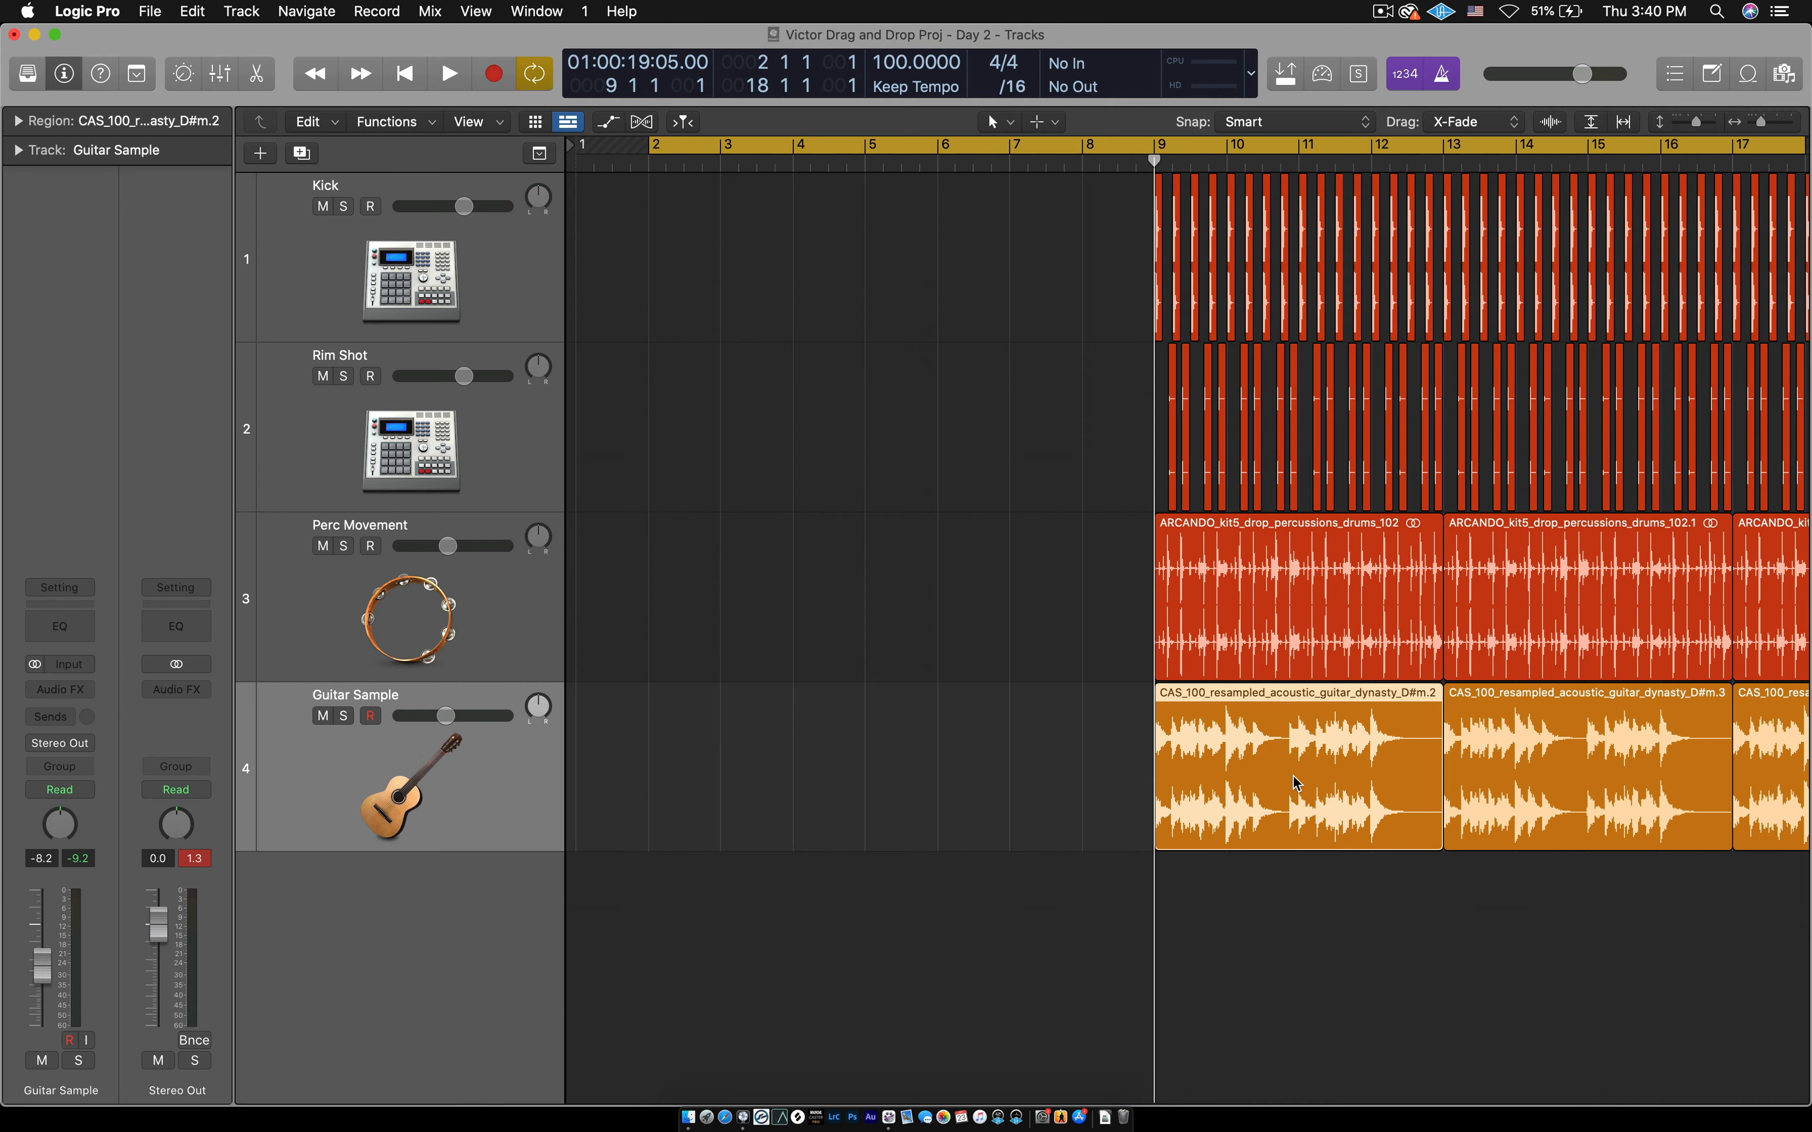
pyautogui.moveTo(1298, 783); pyautogui.dragTo(1006, 782)
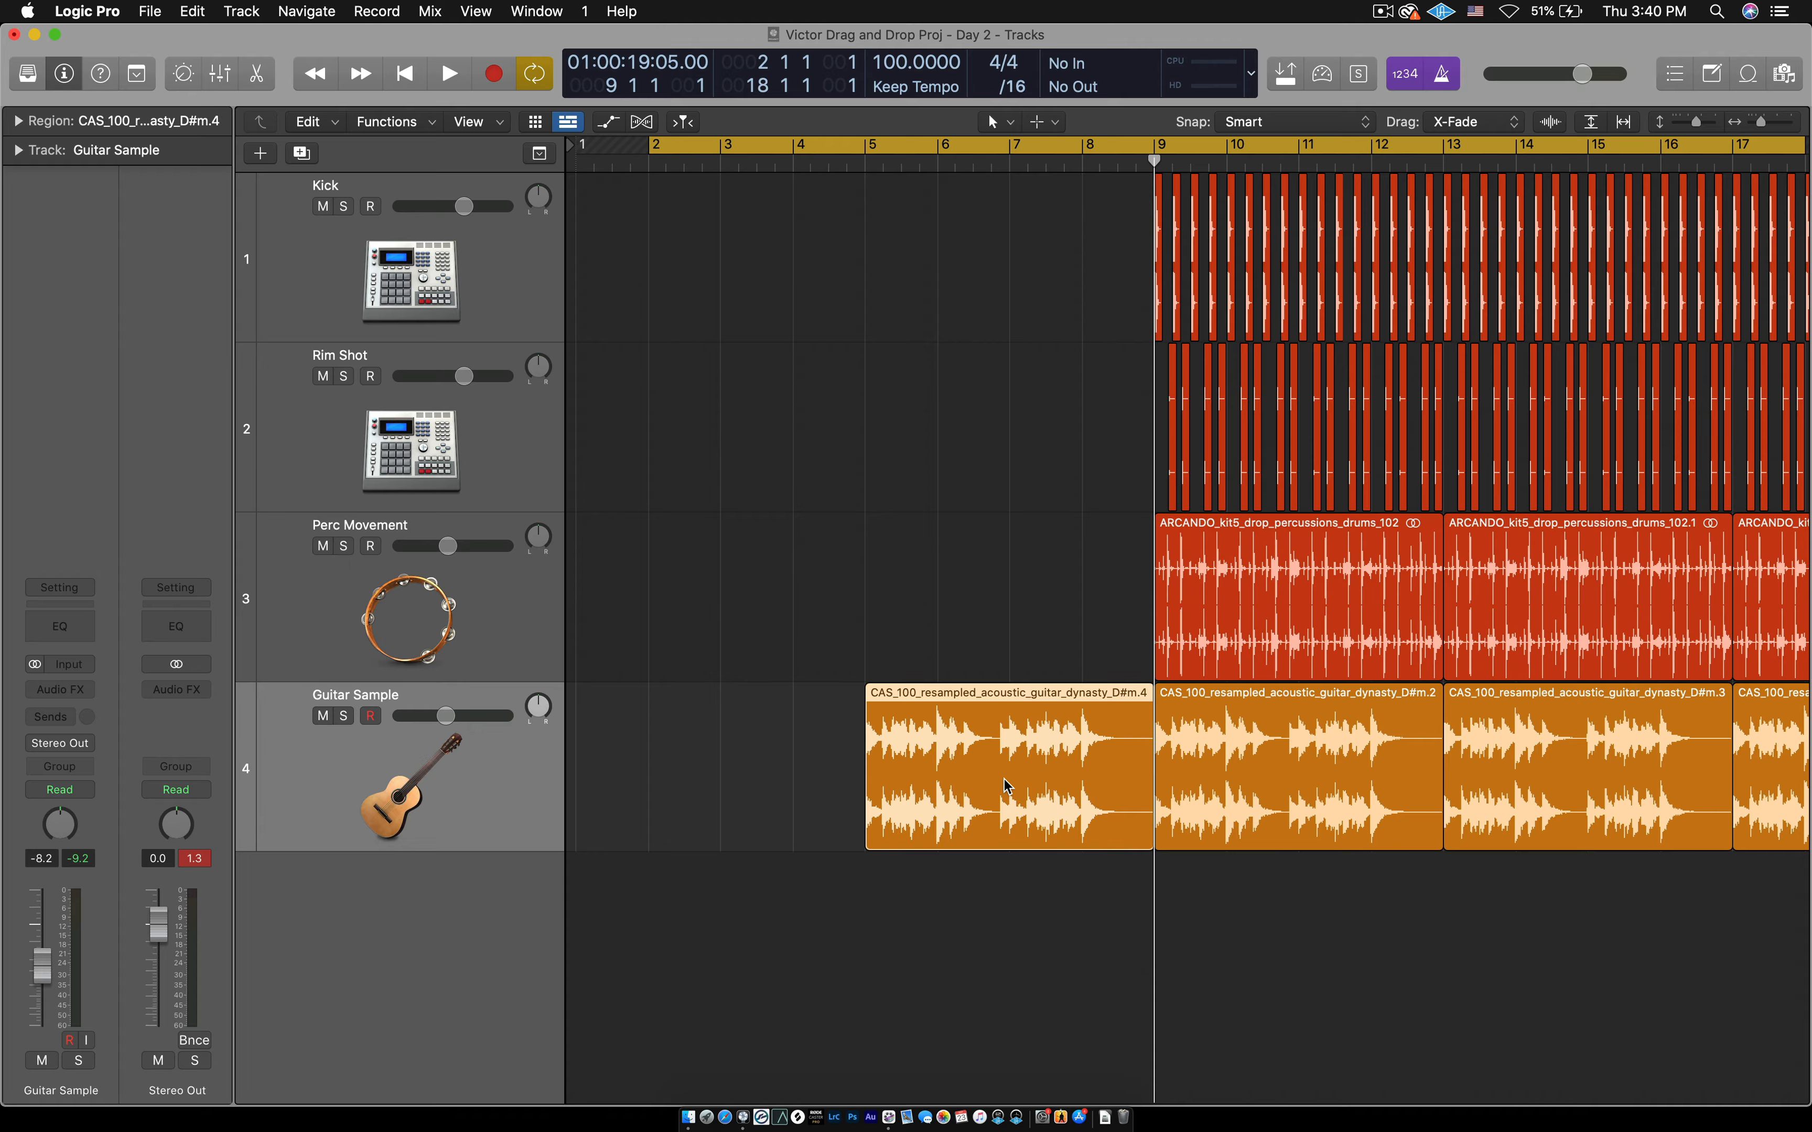
pyautogui.click(948, 582)
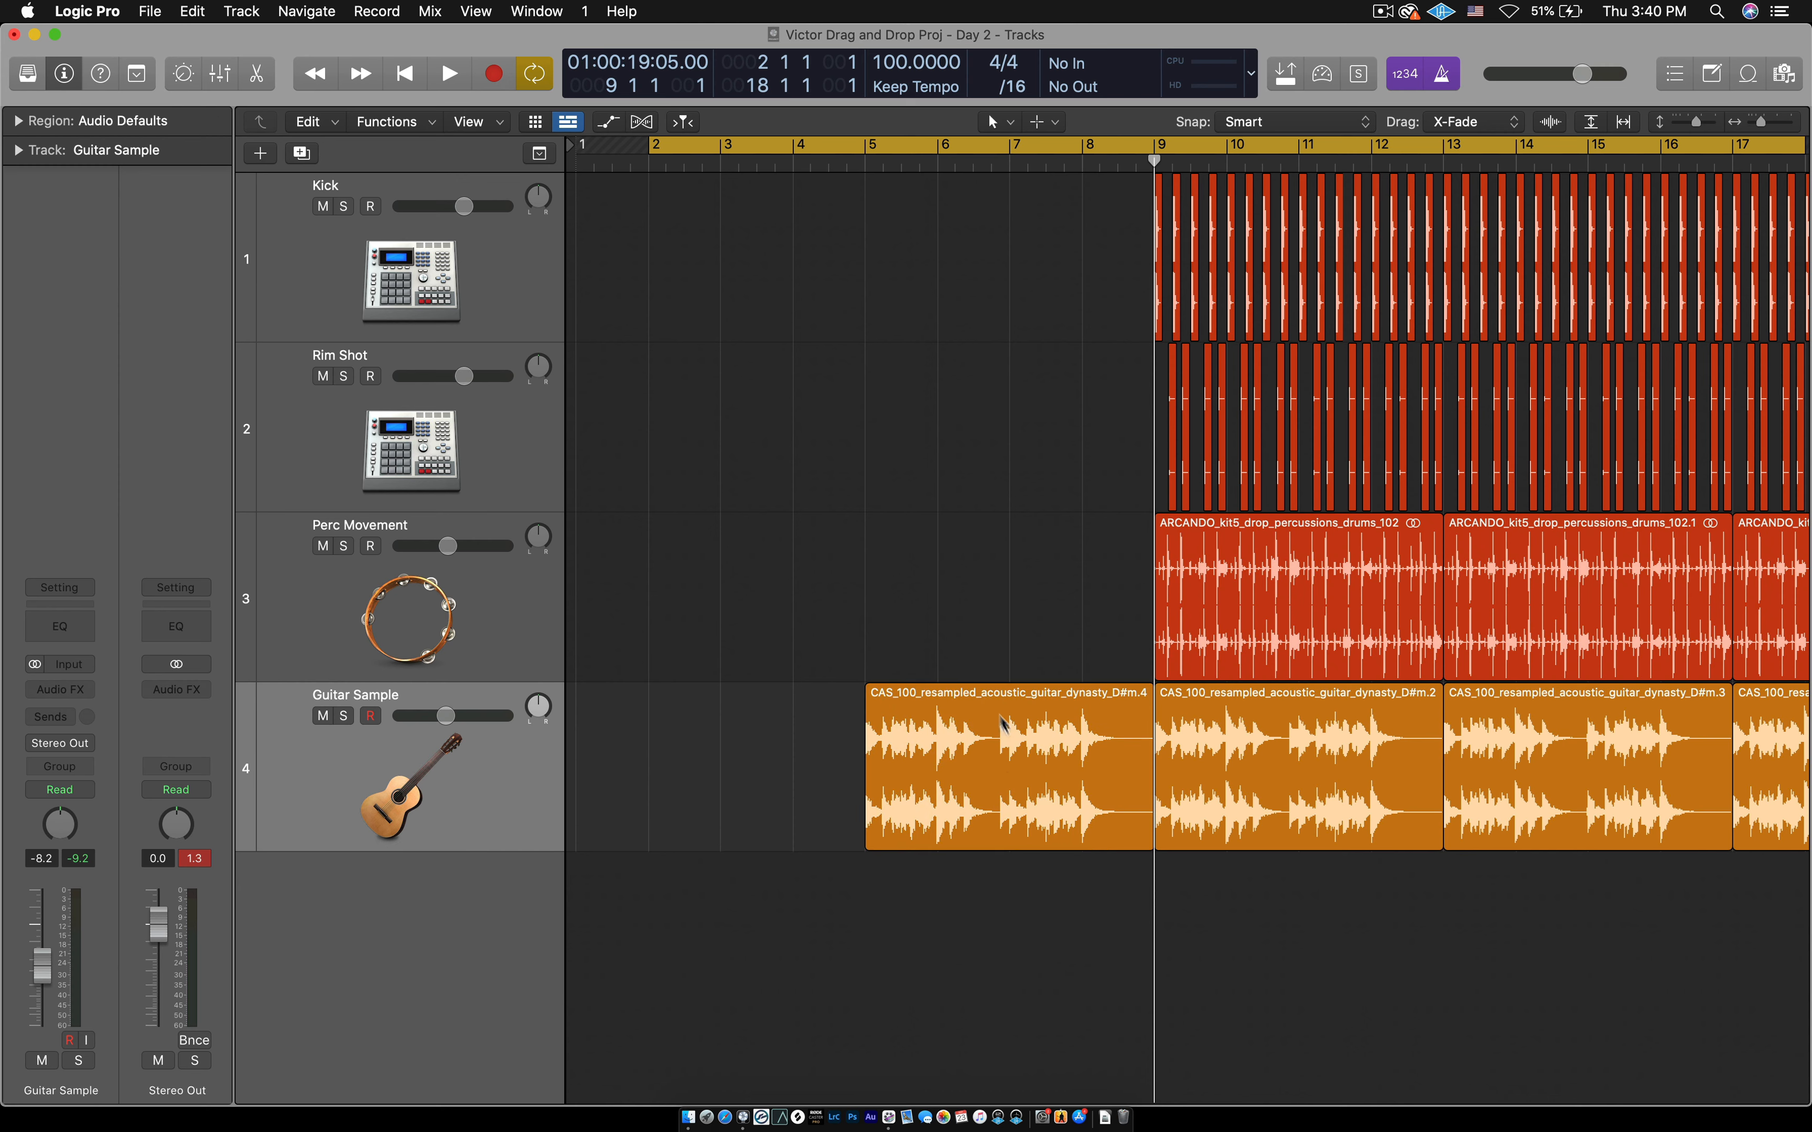
# Move the copied guitar region from bar 5 to start at bar 2 and deselect it
pyautogui.click(986, 731)
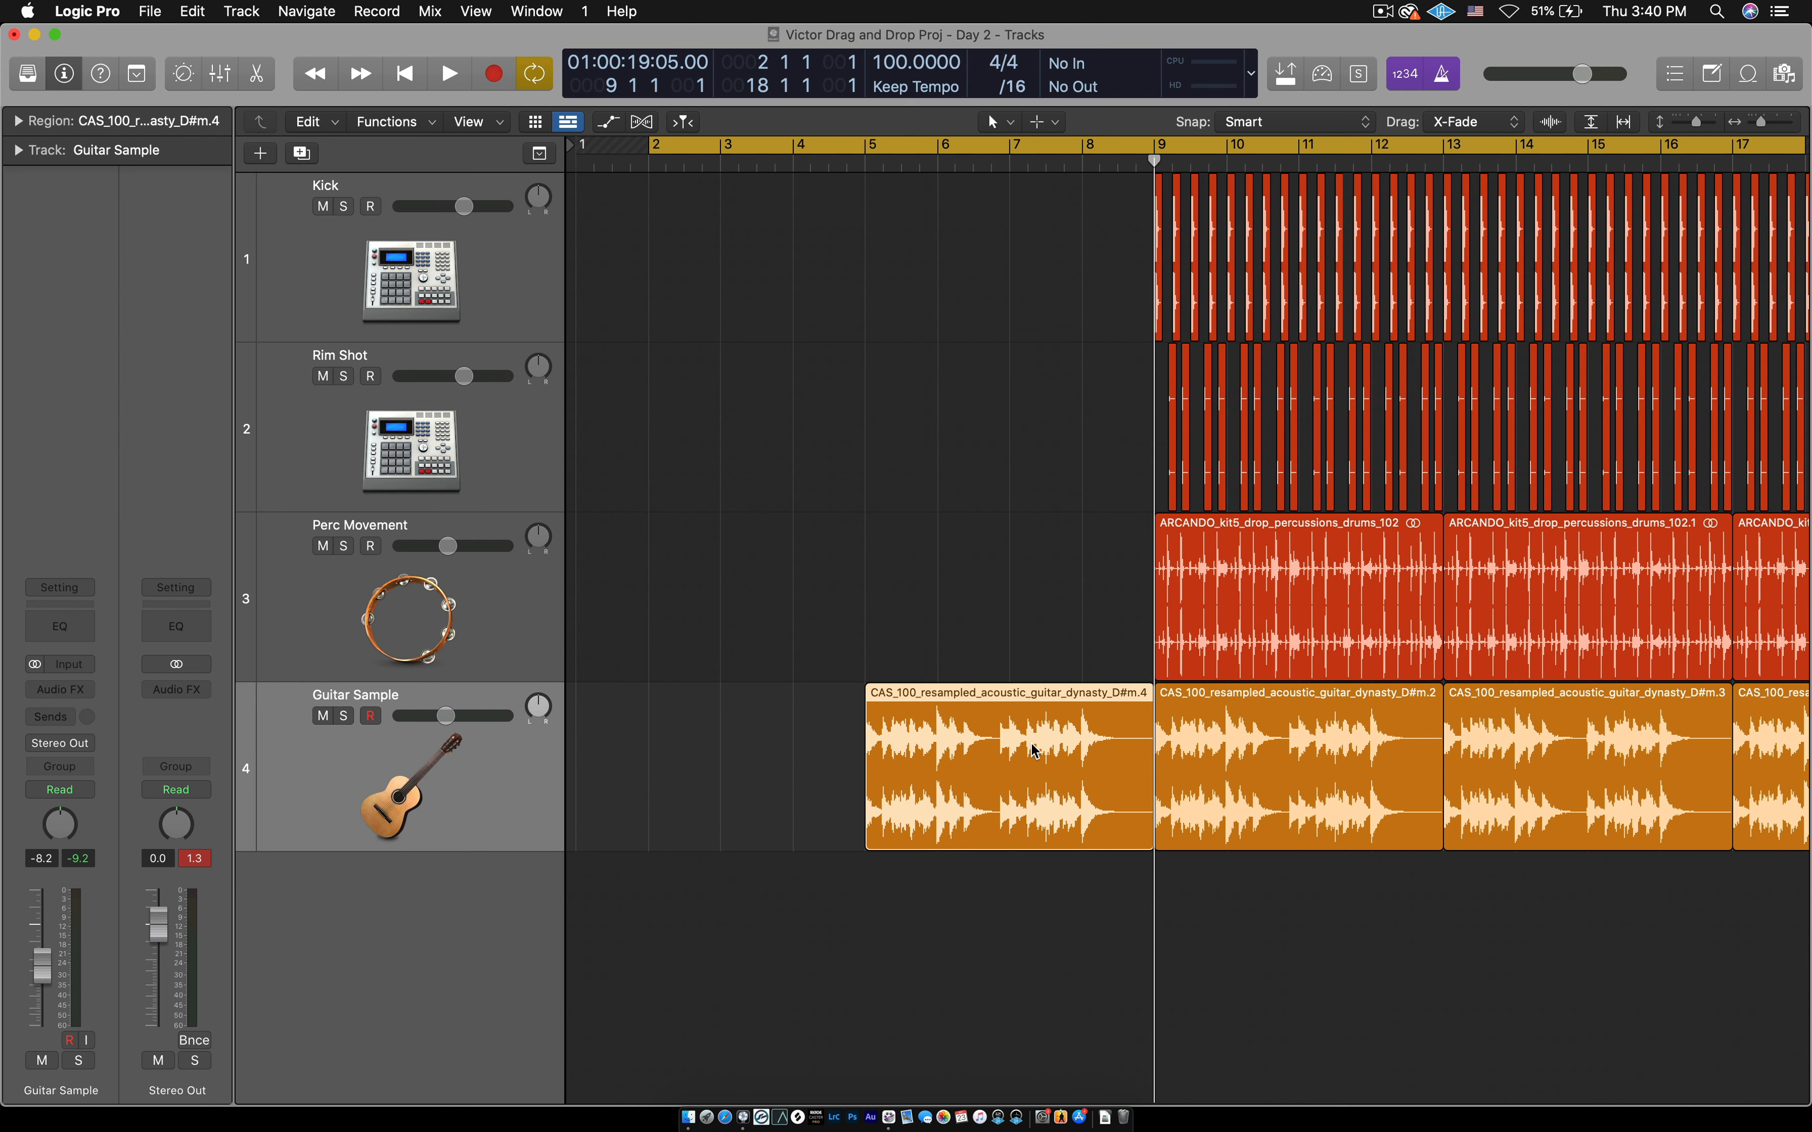
pyautogui.moveTo(1033, 752); pyautogui.dragTo(820, 755)
pyautogui.click(1009, 919)
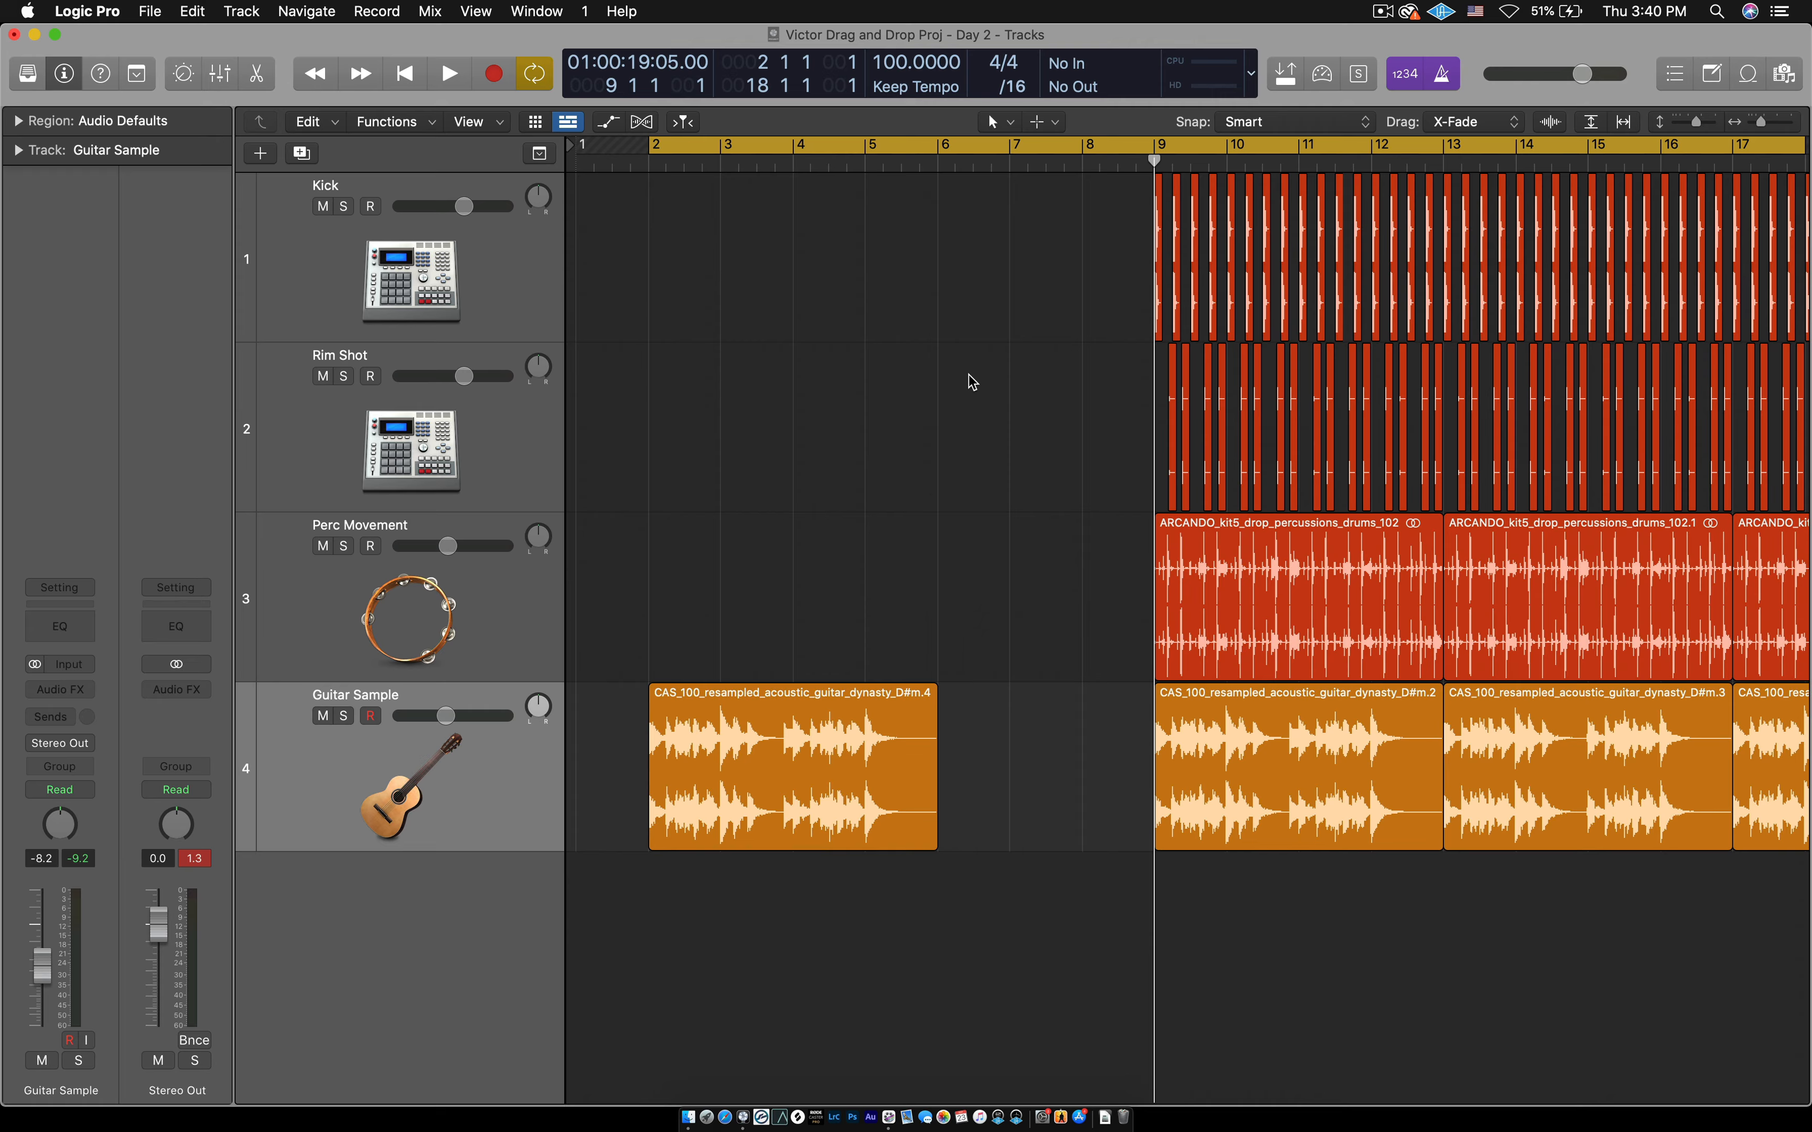
# Check the Pointer Tool in the tool list and try selecting and deselecting individual guitar regions
pyautogui.press('t')
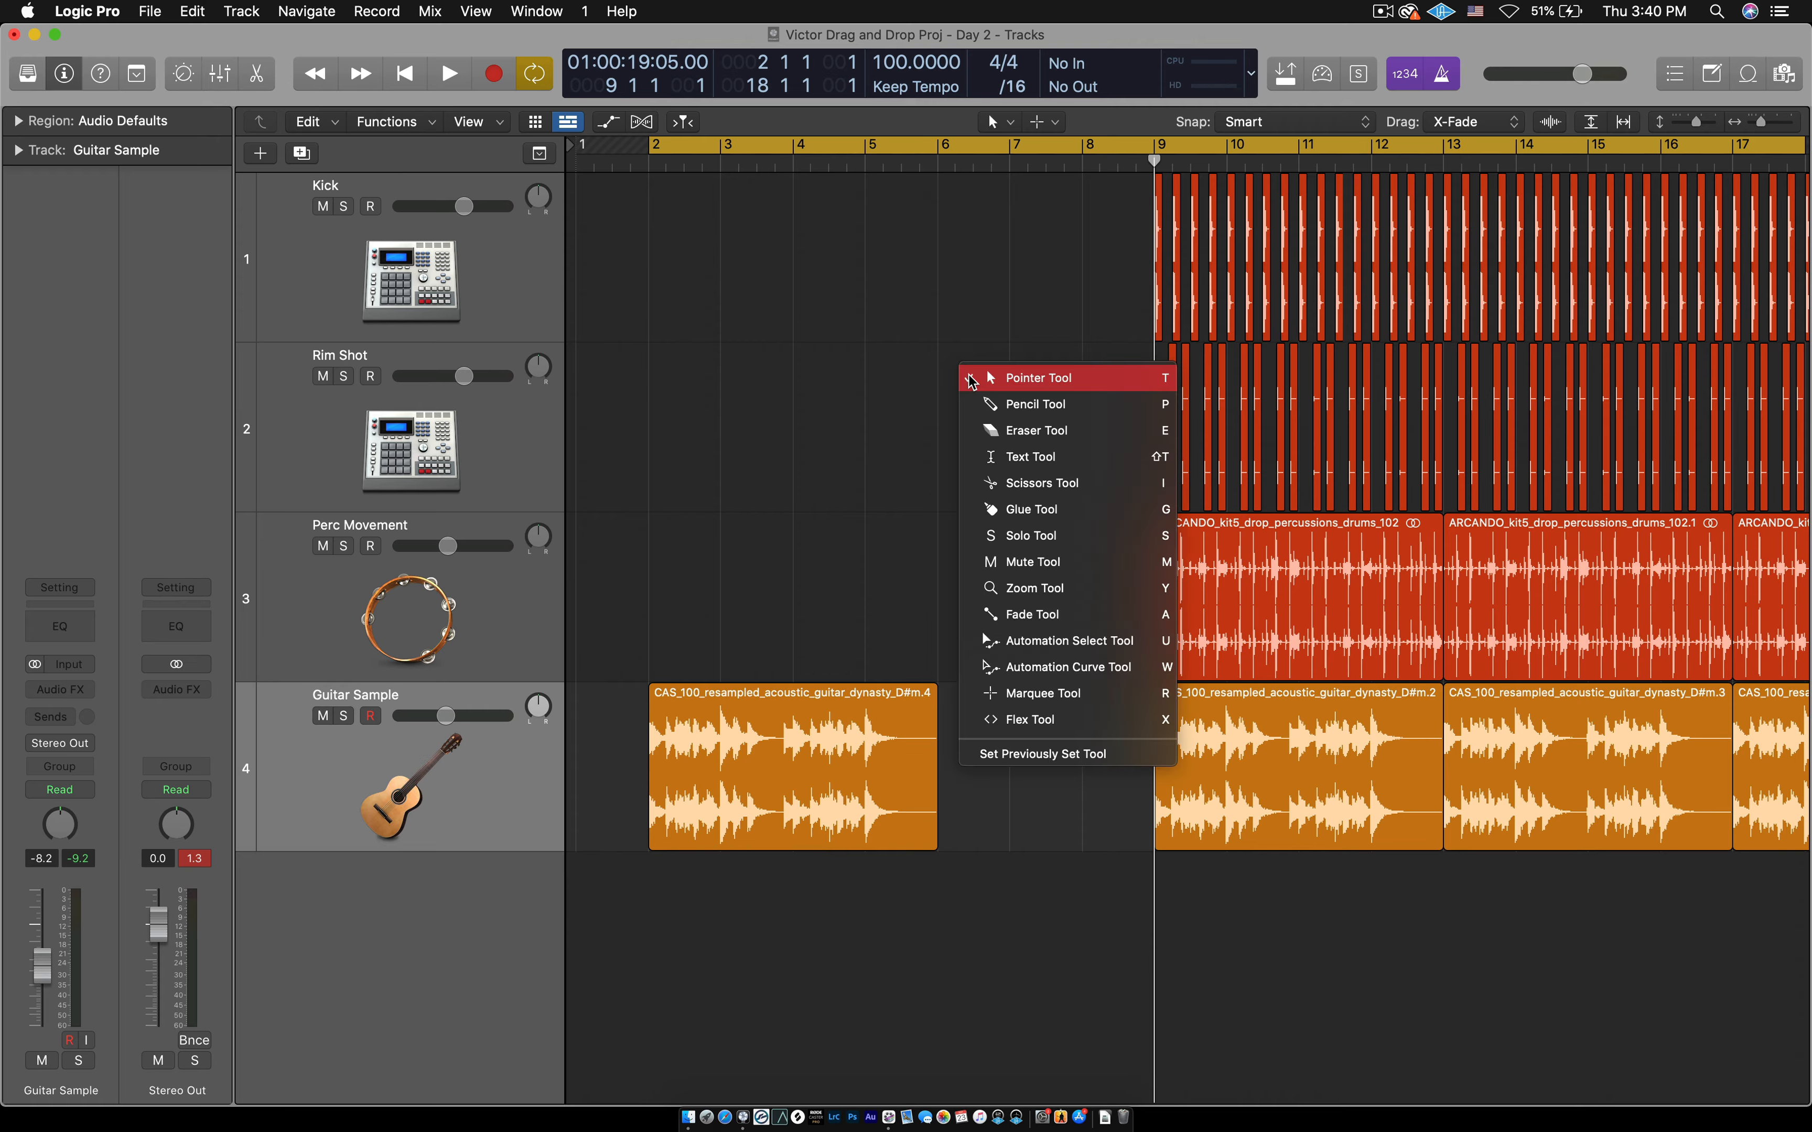
pyautogui.click(895, 372)
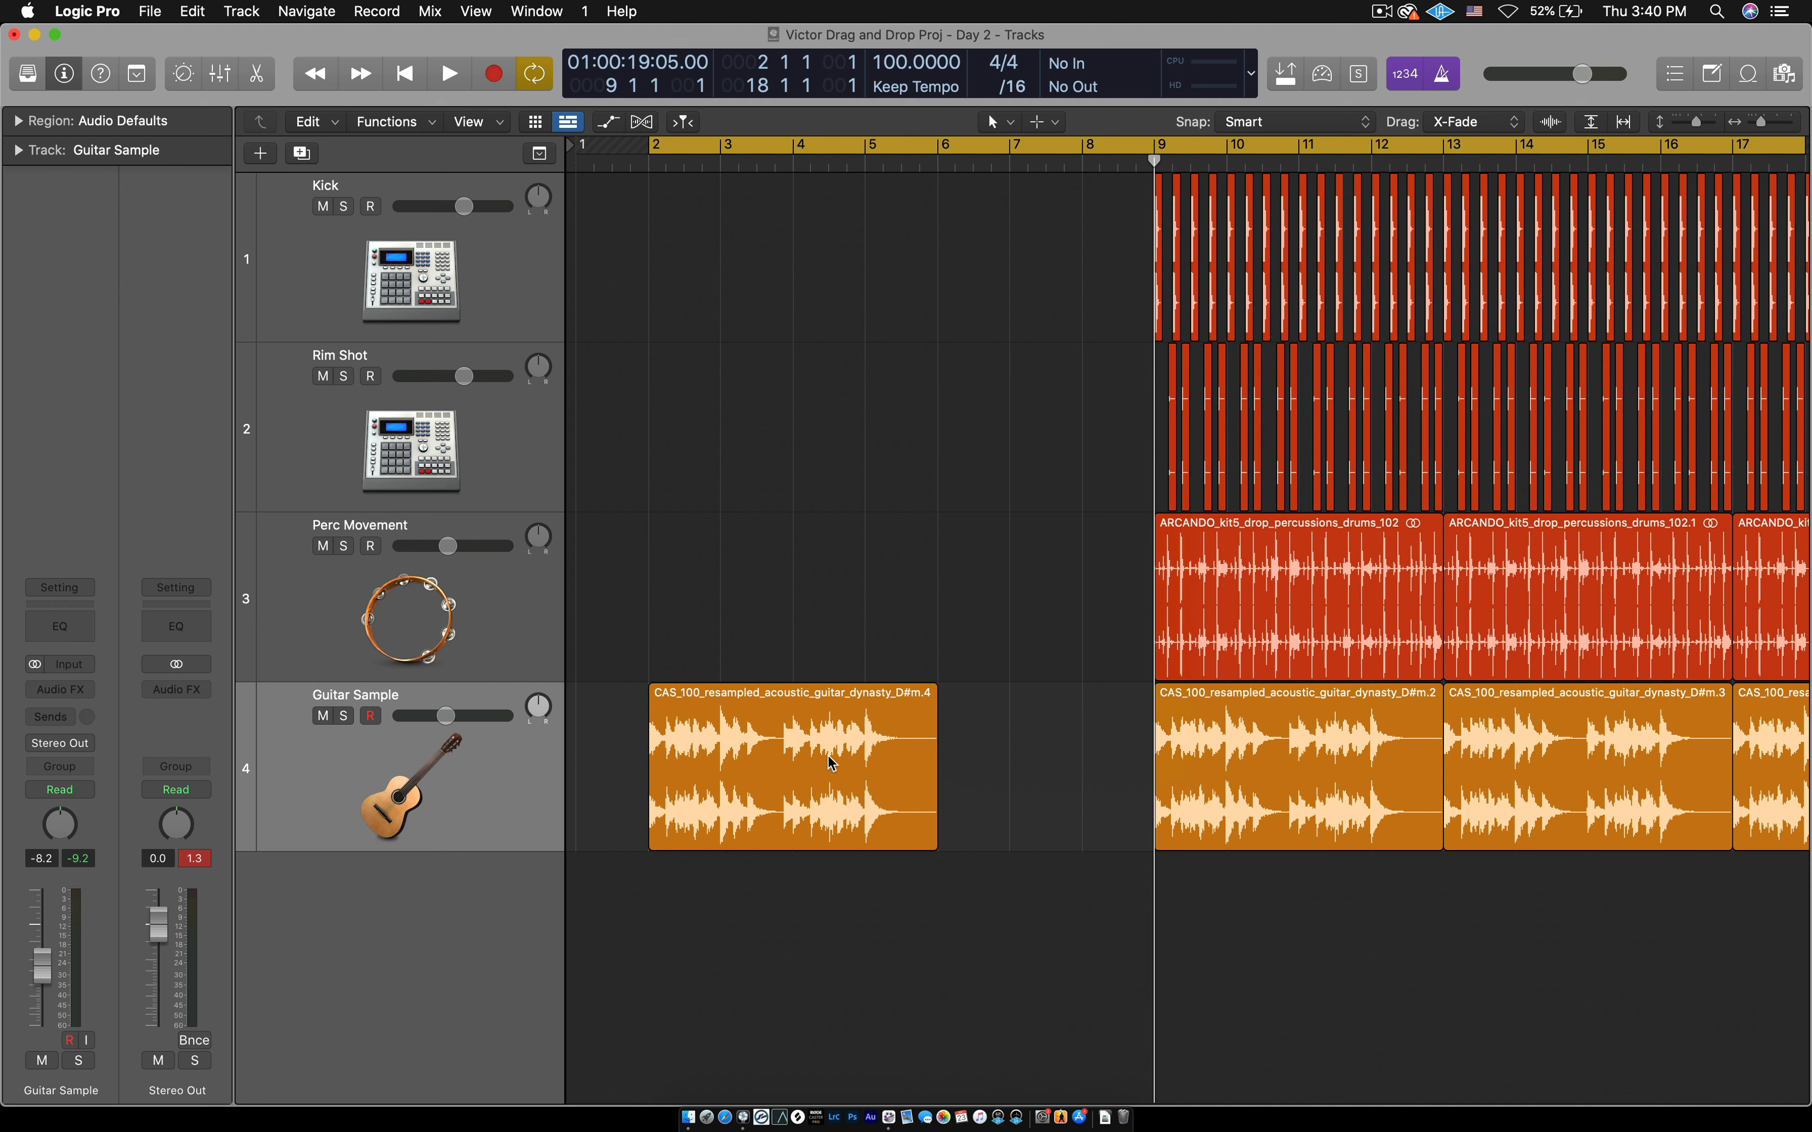
pyautogui.click(1277, 762)
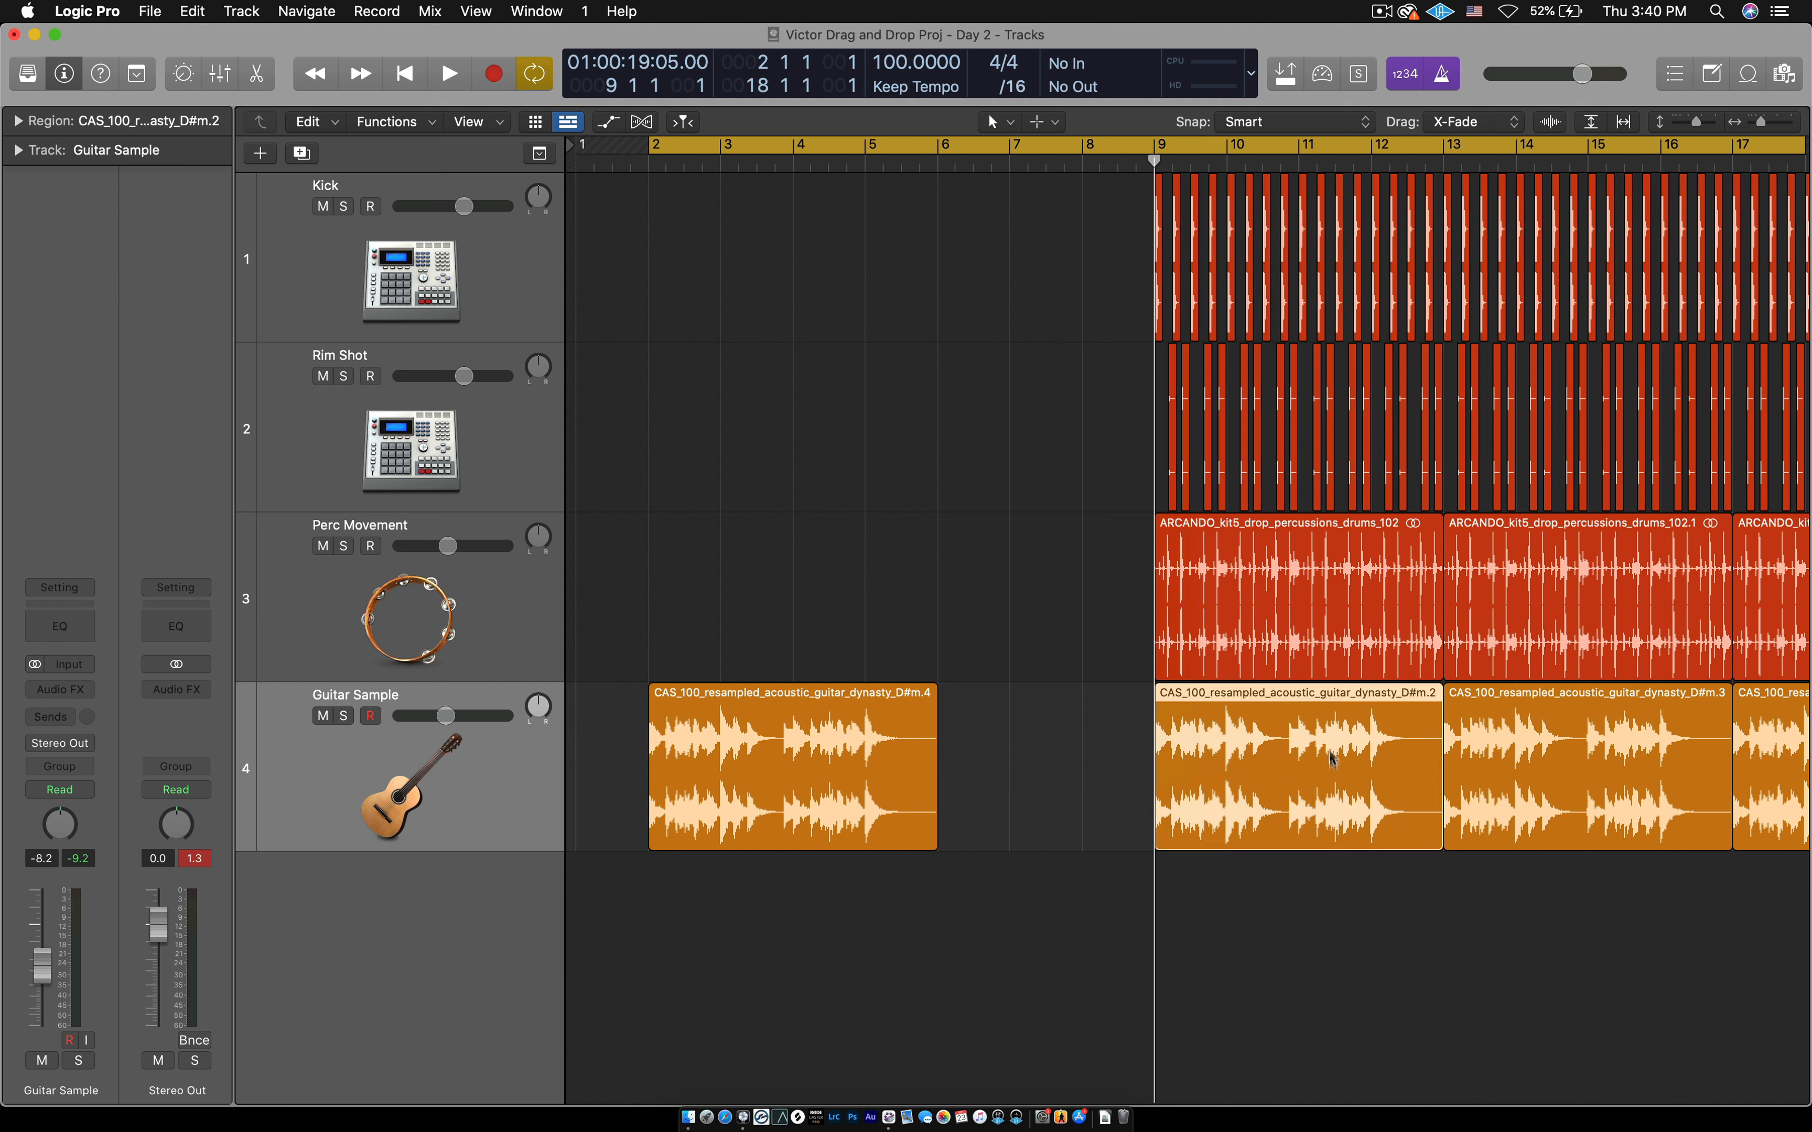
pyautogui.click(1048, 831)
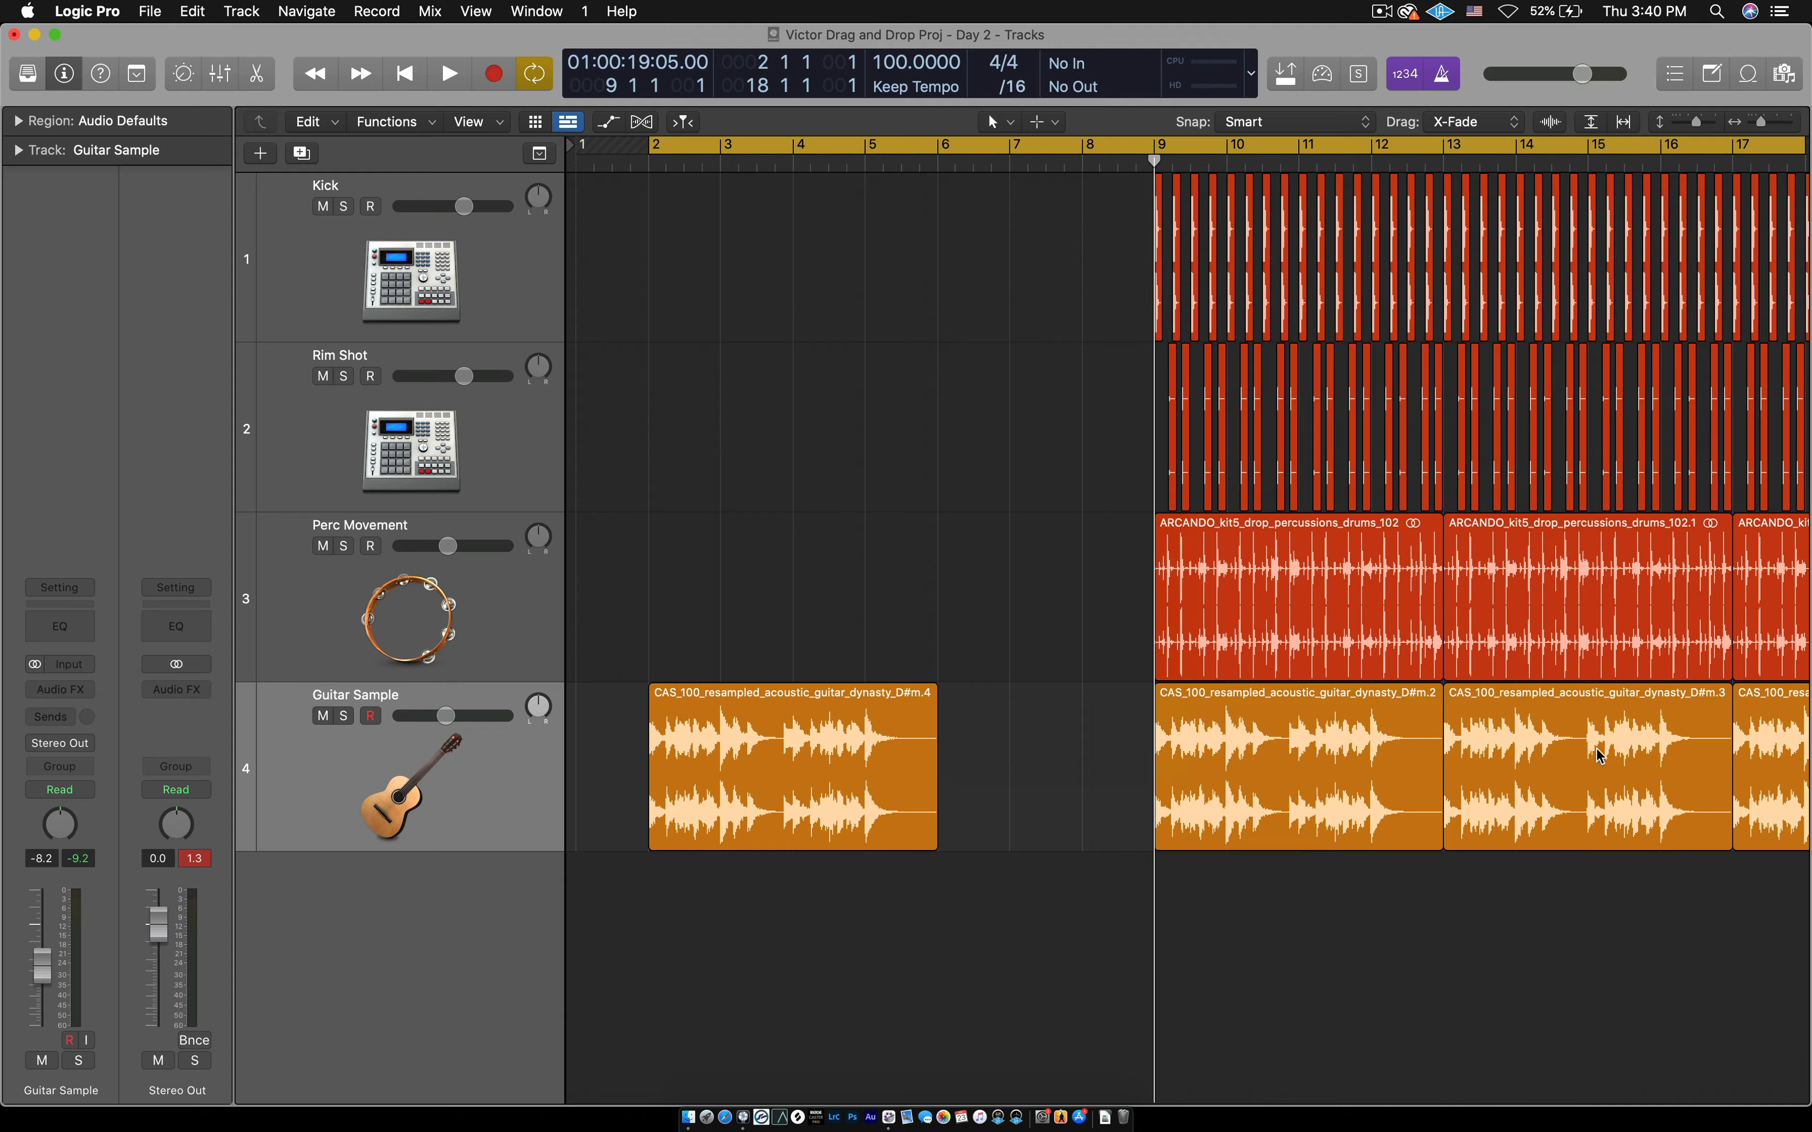
pyautogui.moveTo(1543, 764)
pyautogui.mouseDown()
pyautogui.moveTo(1516, 741)
pyautogui.moveTo(1242, 780)
pyautogui.moveTo(1036, 771)
pyautogui.moveTo(1501, 765)
pyautogui.moveTo(1541, 788)
pyautogui.mouseUp()
pyautogui.click(1067, 757)
# Move the copied guitar region to start at bar 1 and extend its end to bar 9
pyautogui.moveTo(933, 837); pyautogui.dragTo(933, 795)
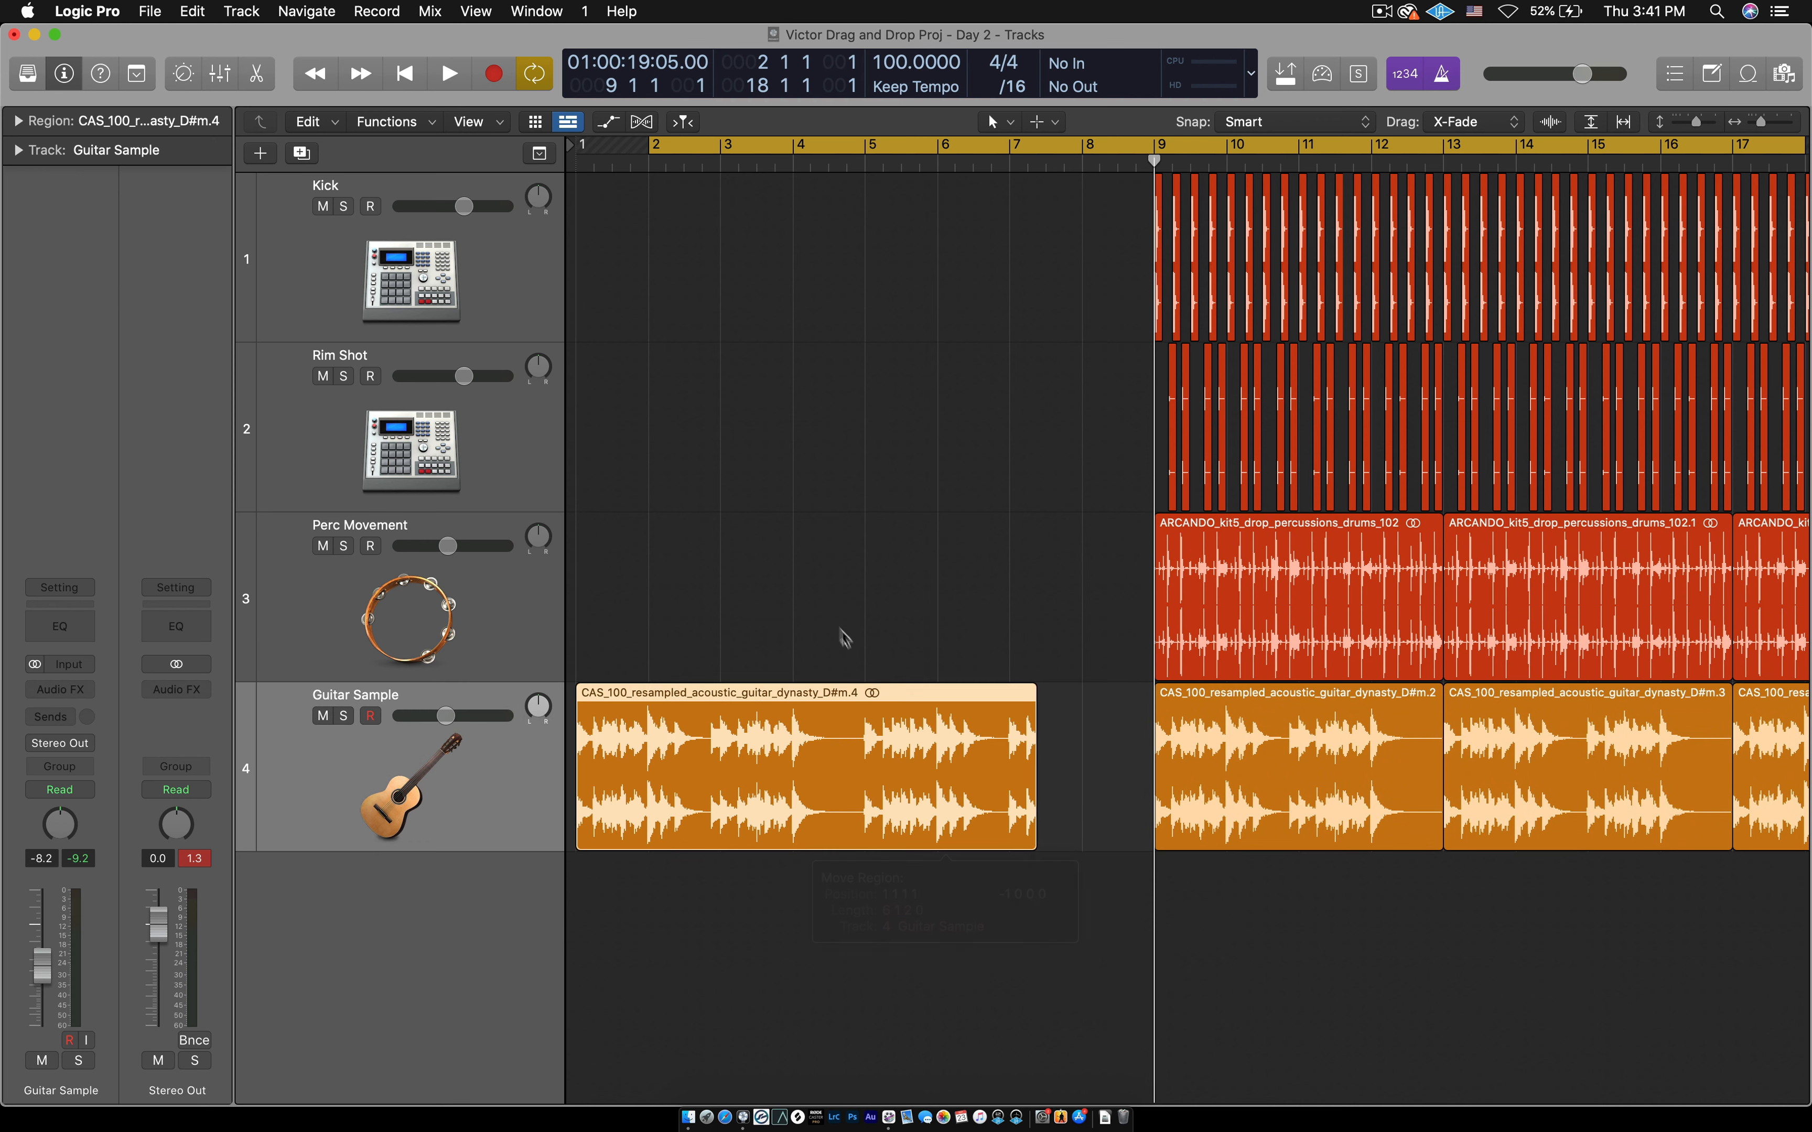
pyautogui.click(840, 629)
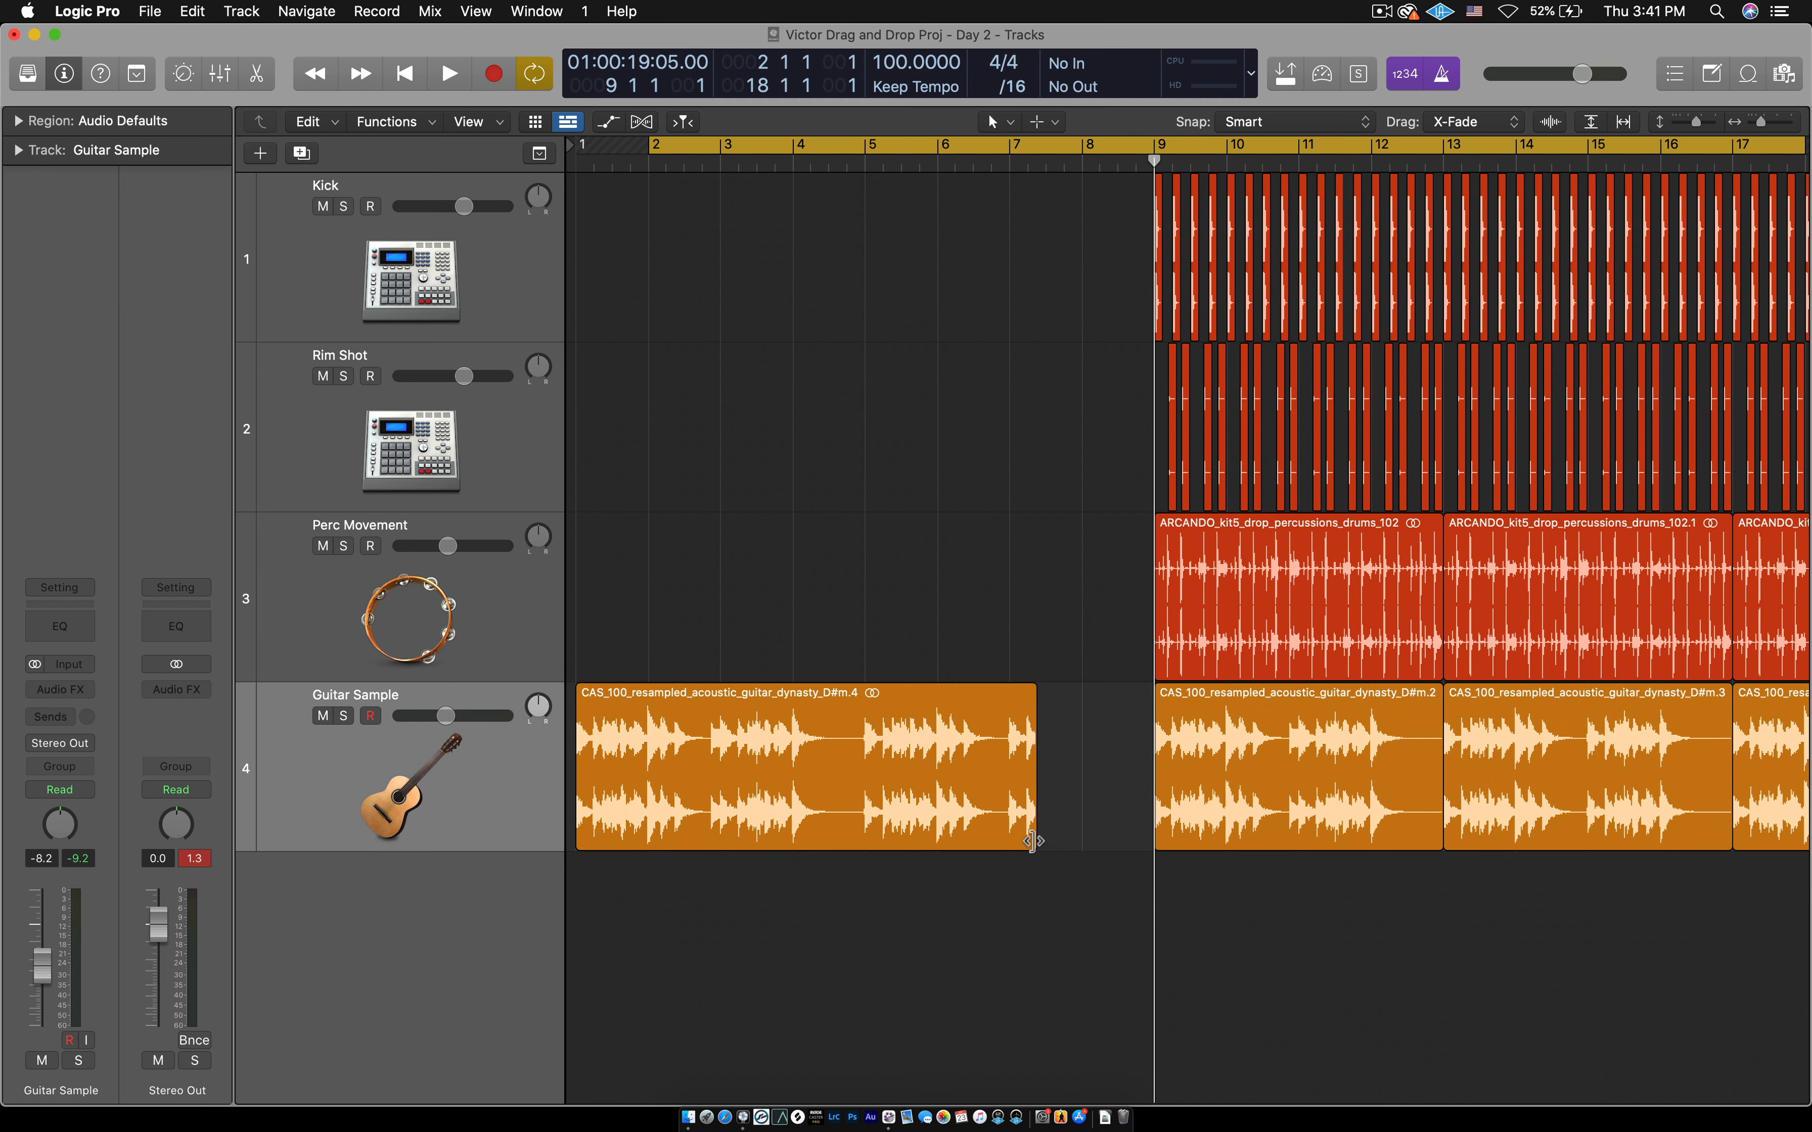
pyautogui.click(756, 783)
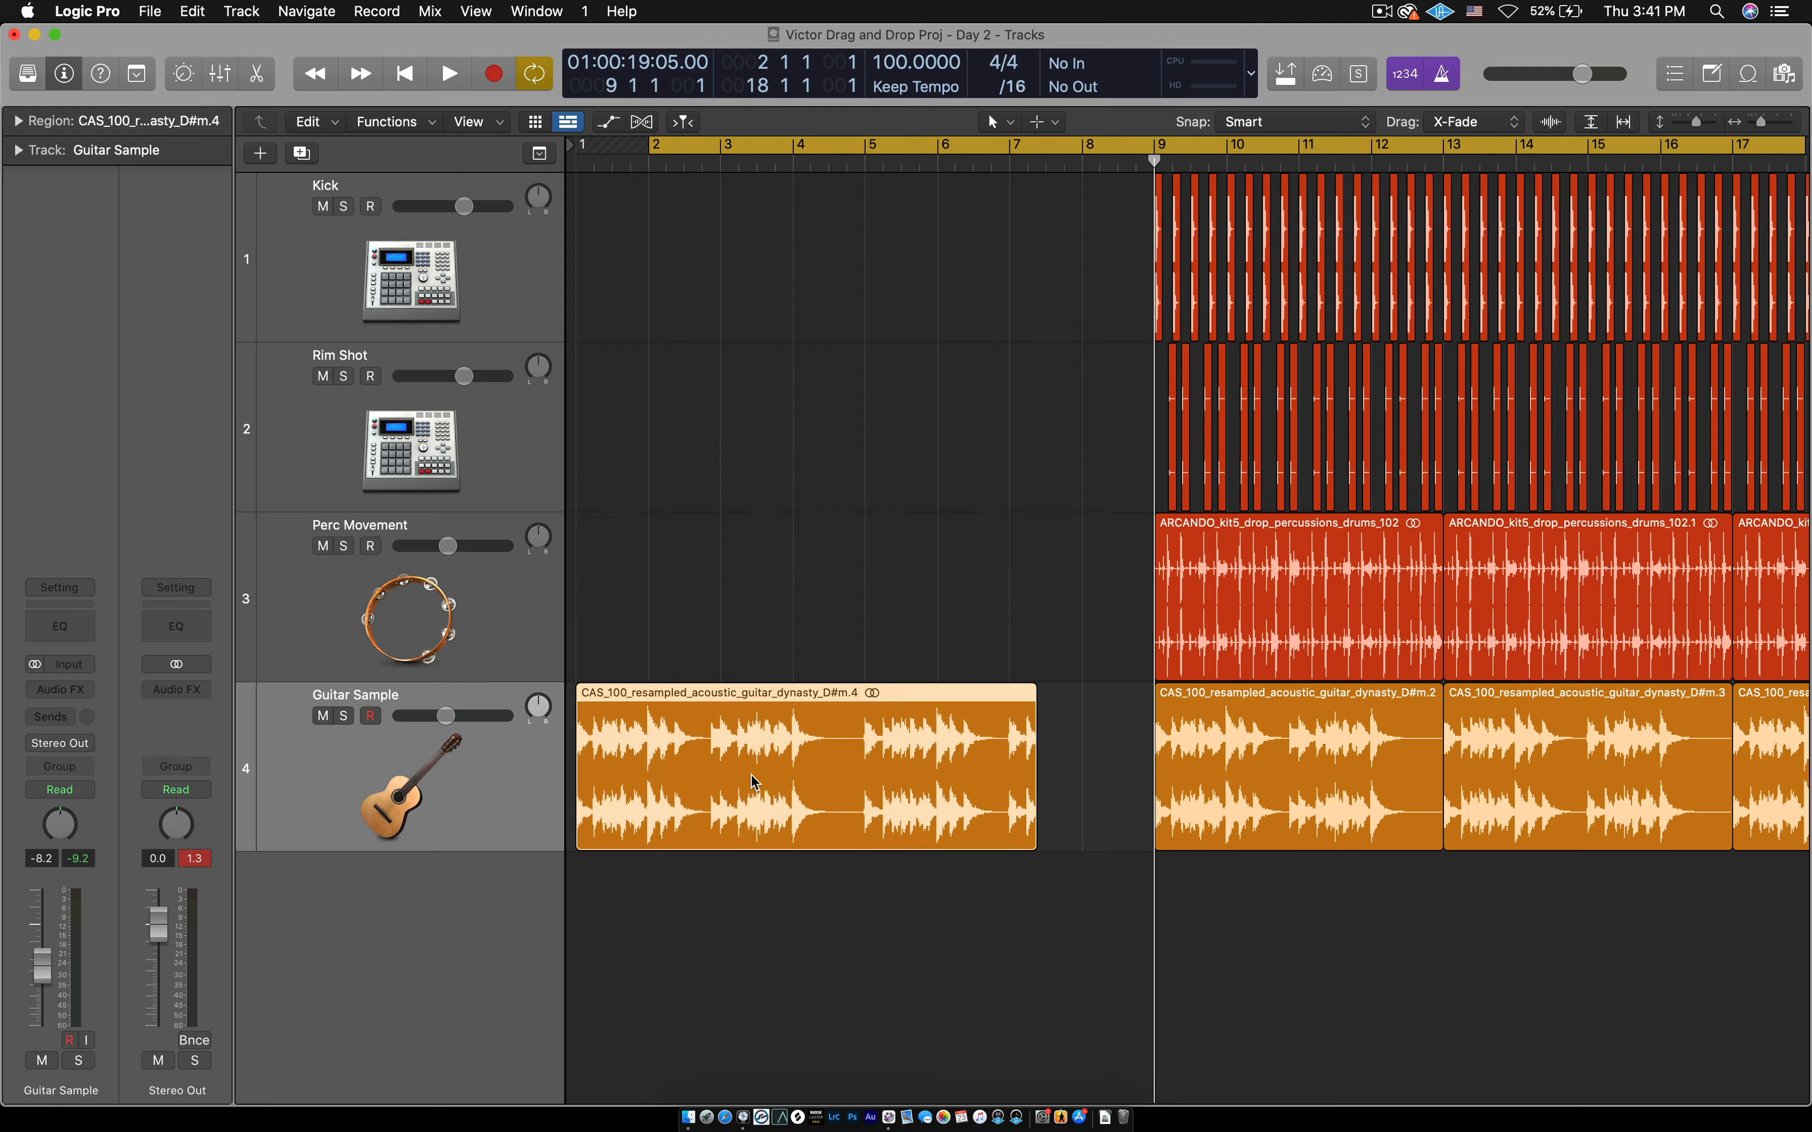
pyautogui.click(1376, 781)
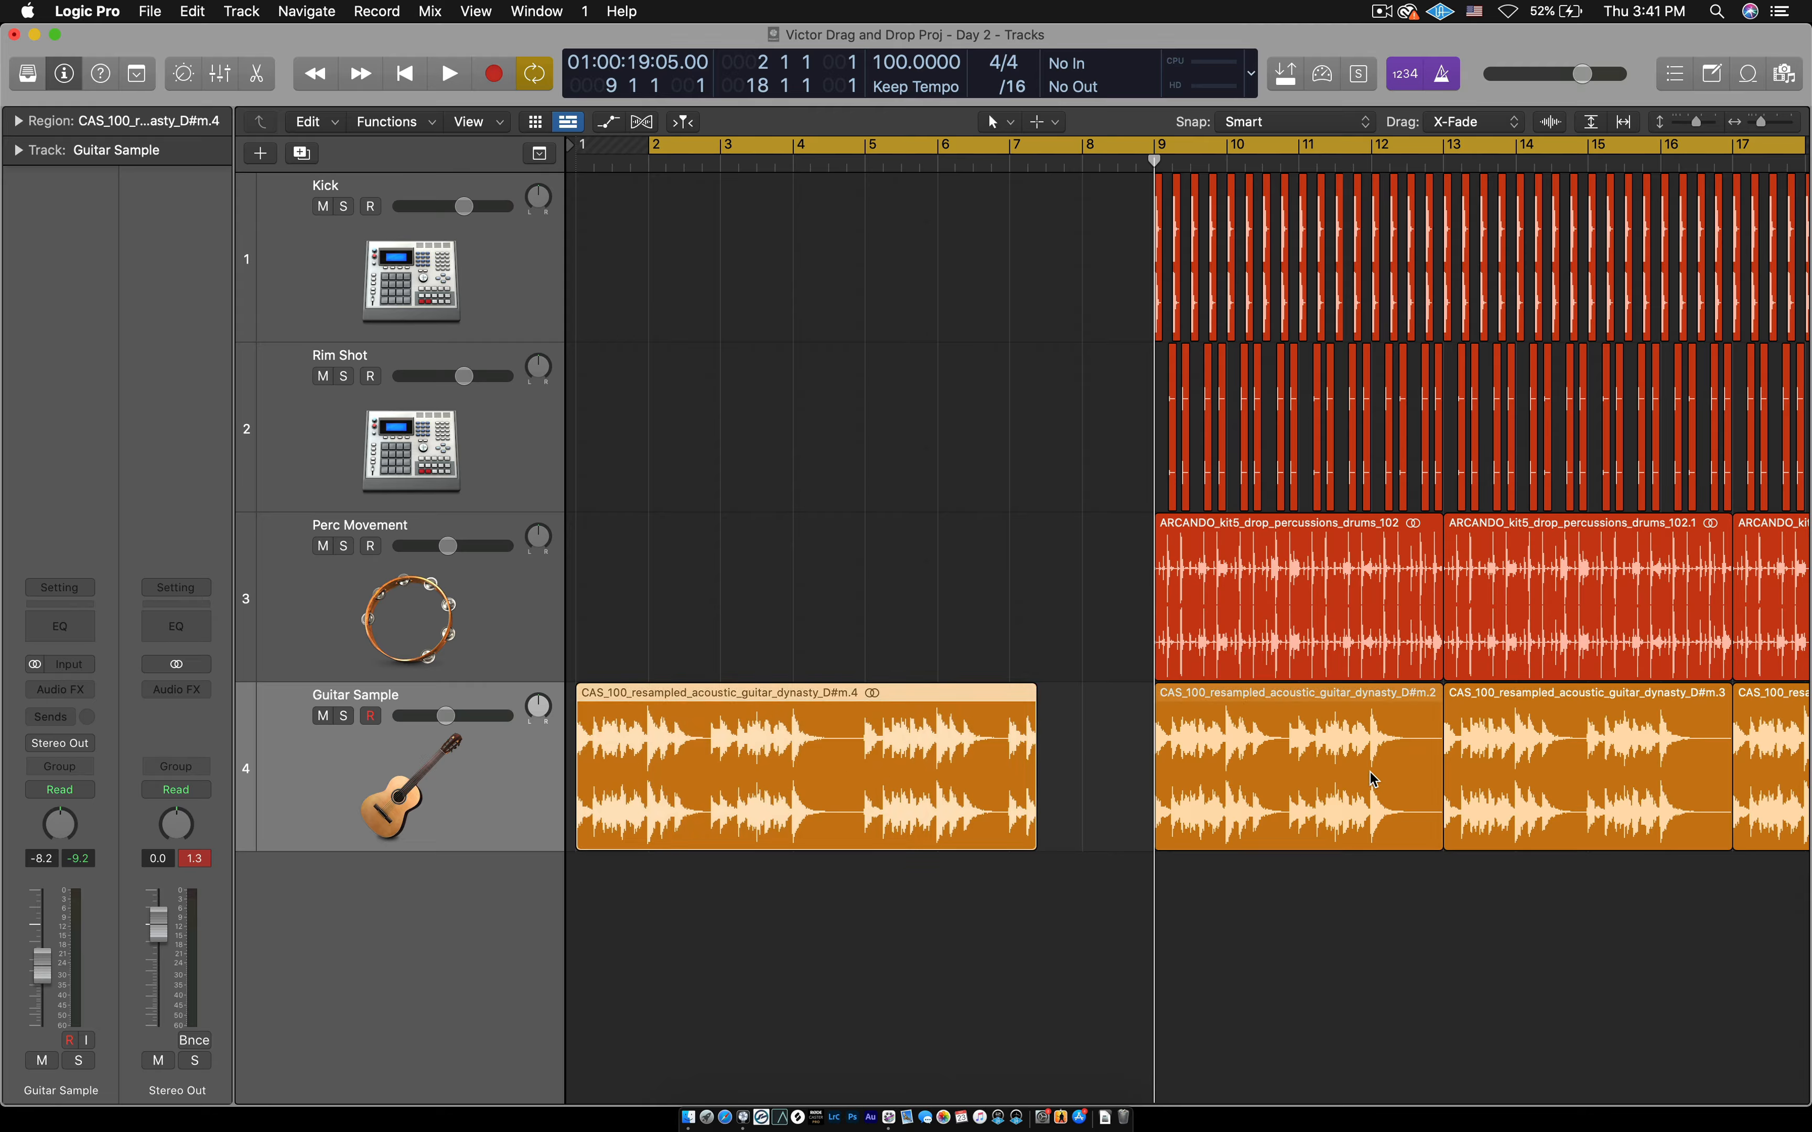
pyautogui.click(1322, 627)
pyautogui.click(866, 749)
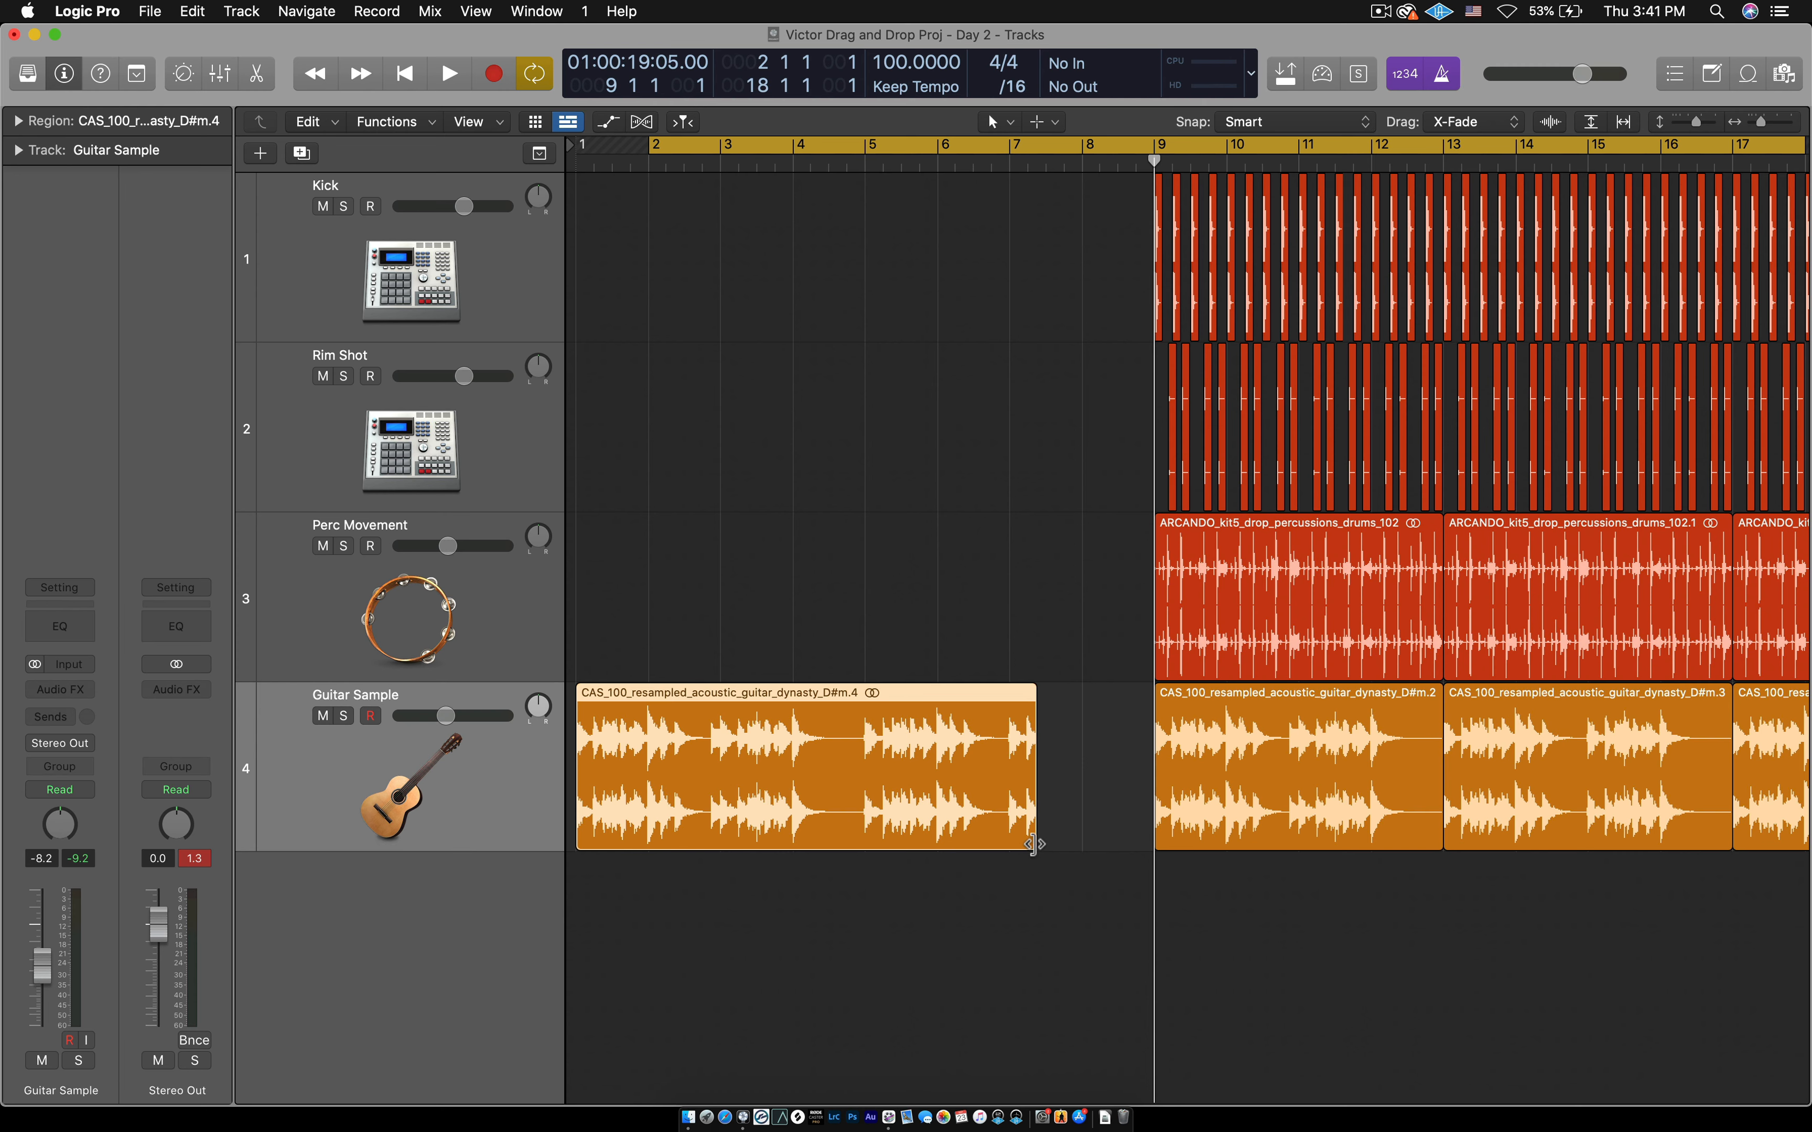
pyautogui.moveTo(1034, 844); pyautogui.dragTo(1150, 845)
pyautogui.click(934, 652)
# Set the cycle range from bar 1 to bar 13 and play the arrangement through the guitar intro into the drums
pyautogui.scroll(-5, 932, 650)
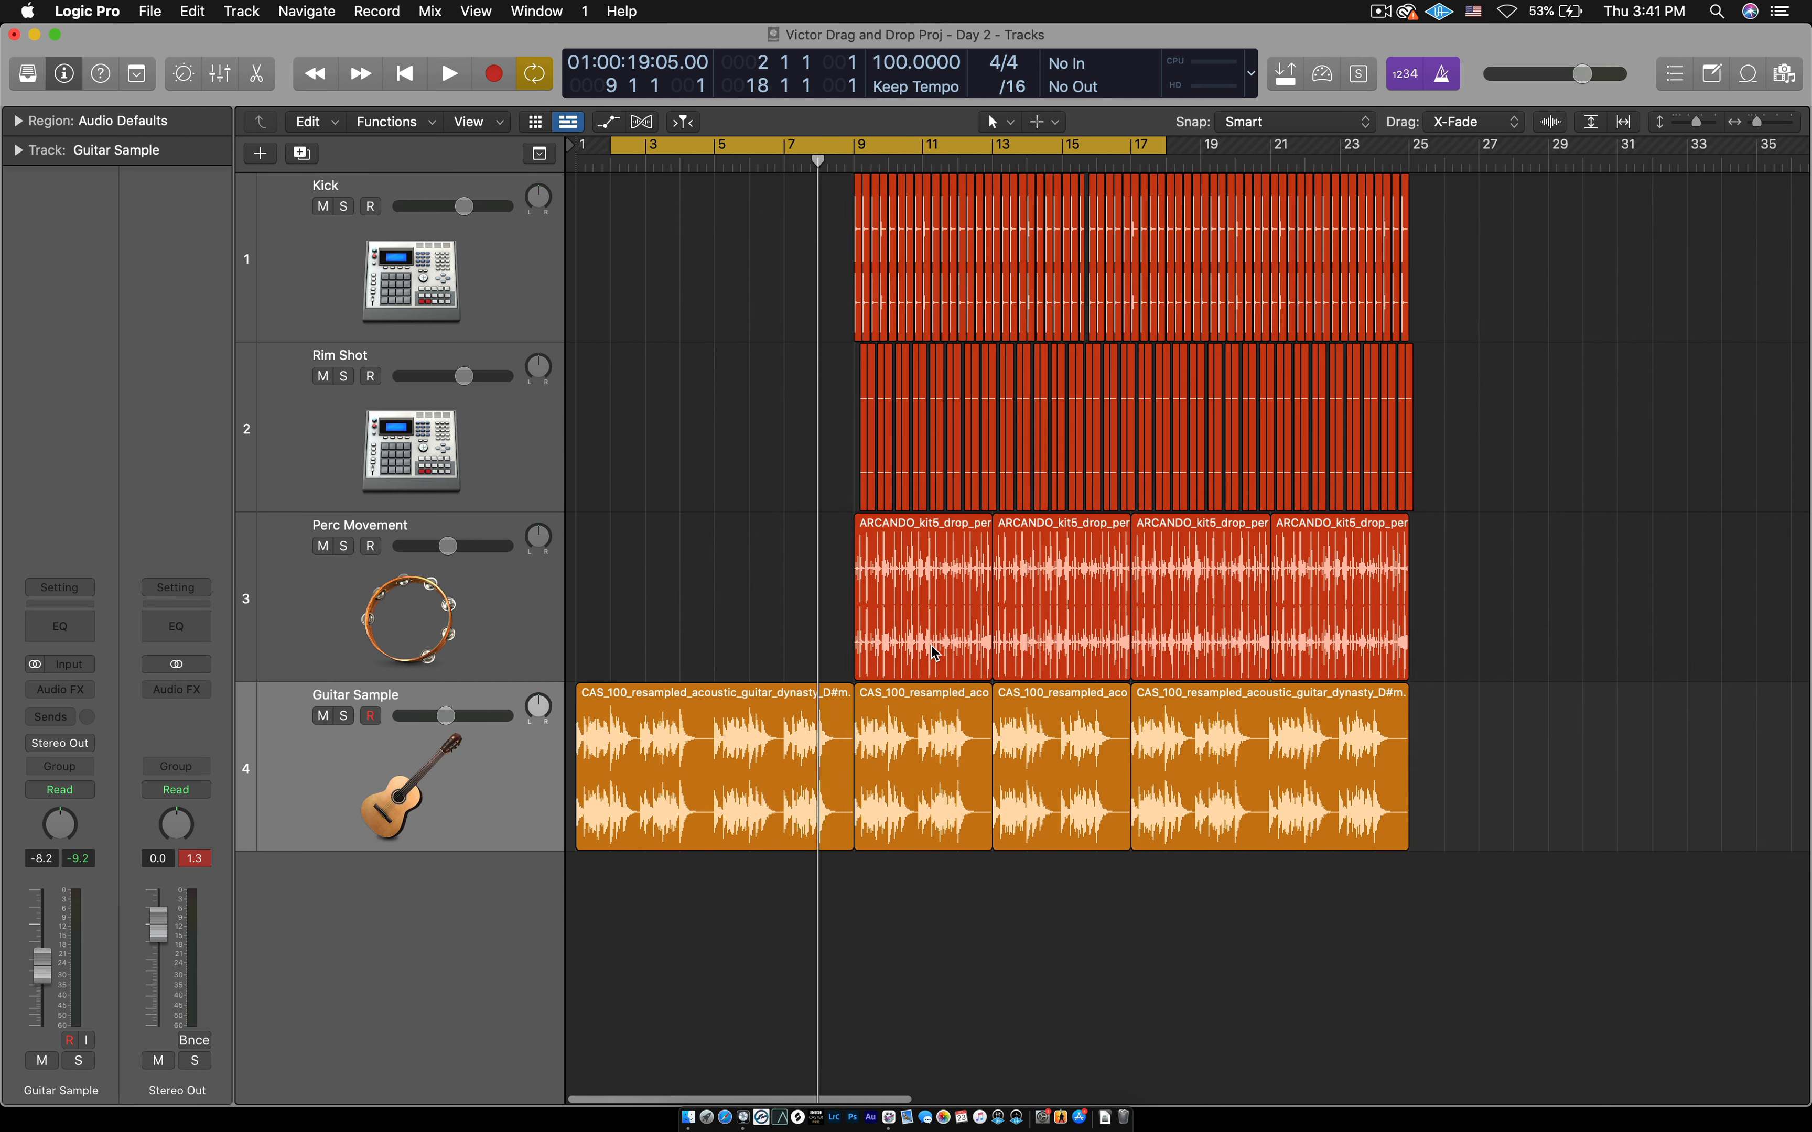
pyautogui.scroll(5, 785, 710)
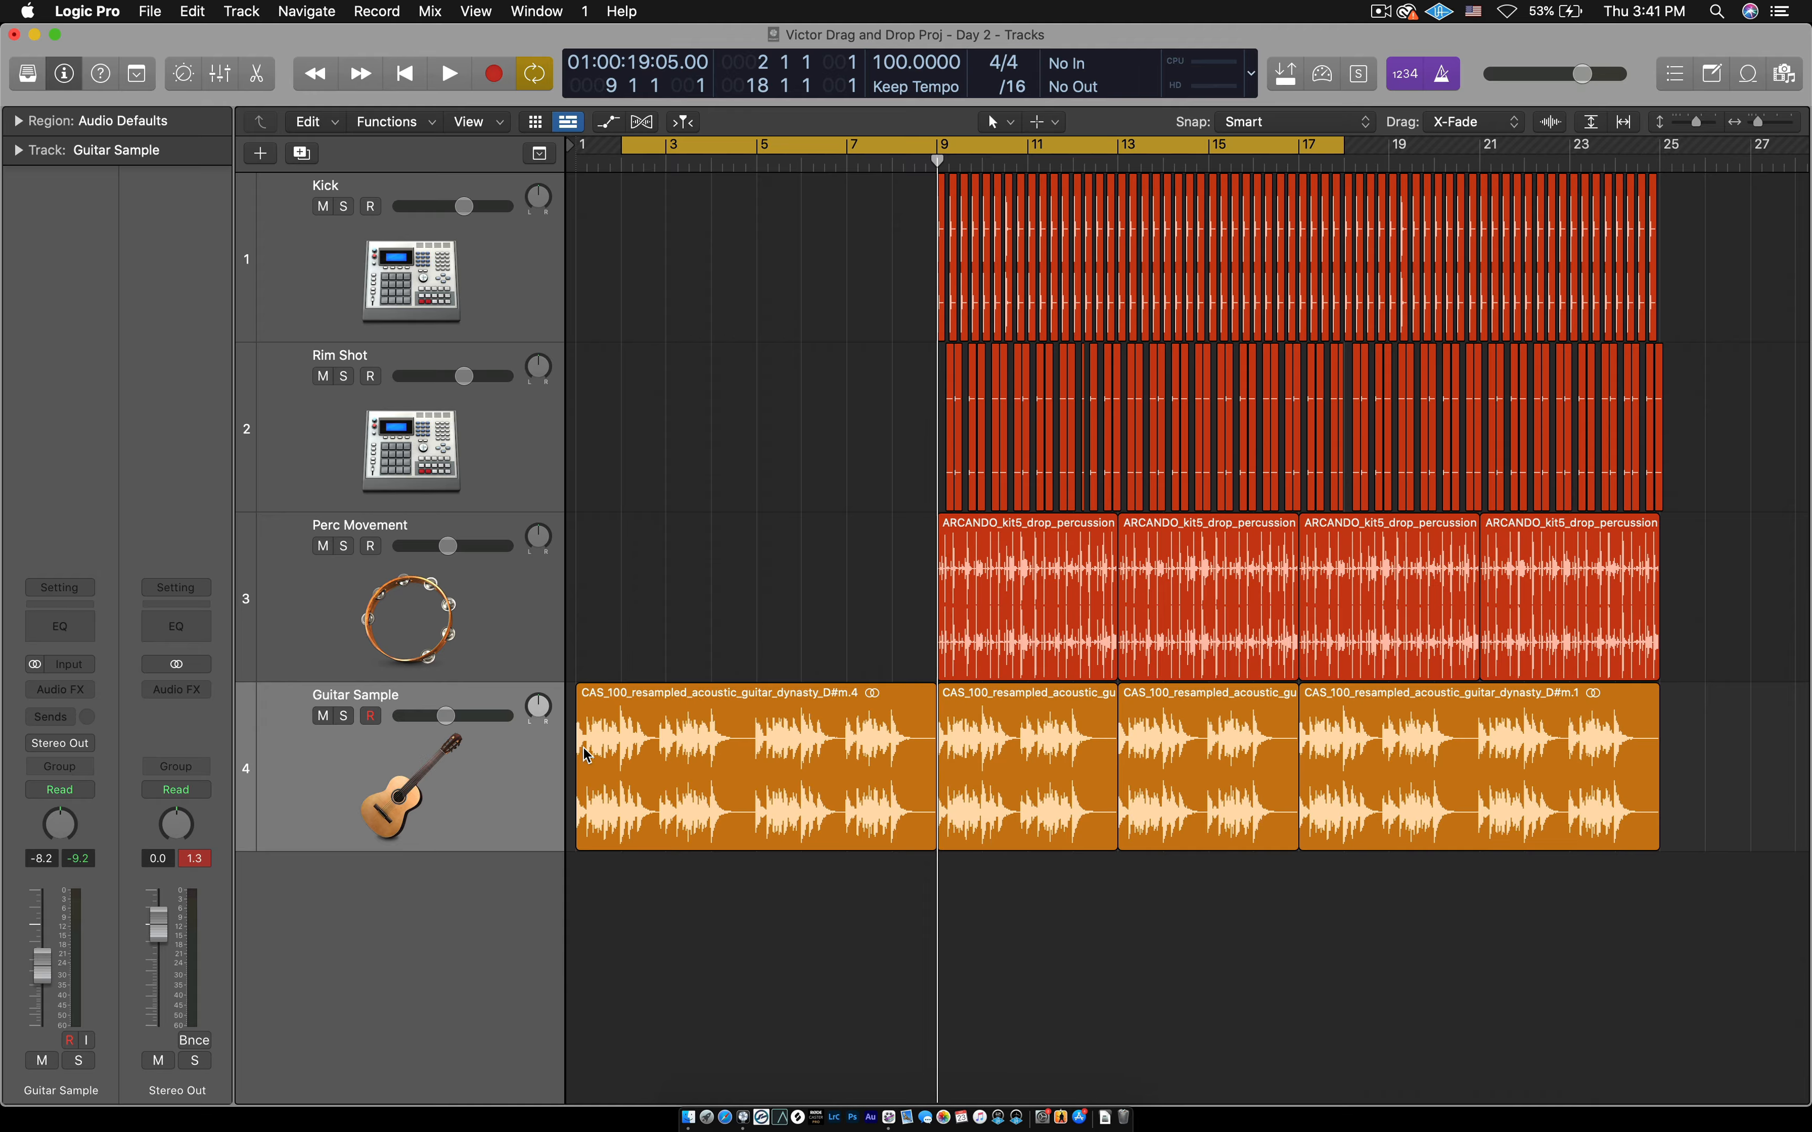
pyautogui.click(779, 145)
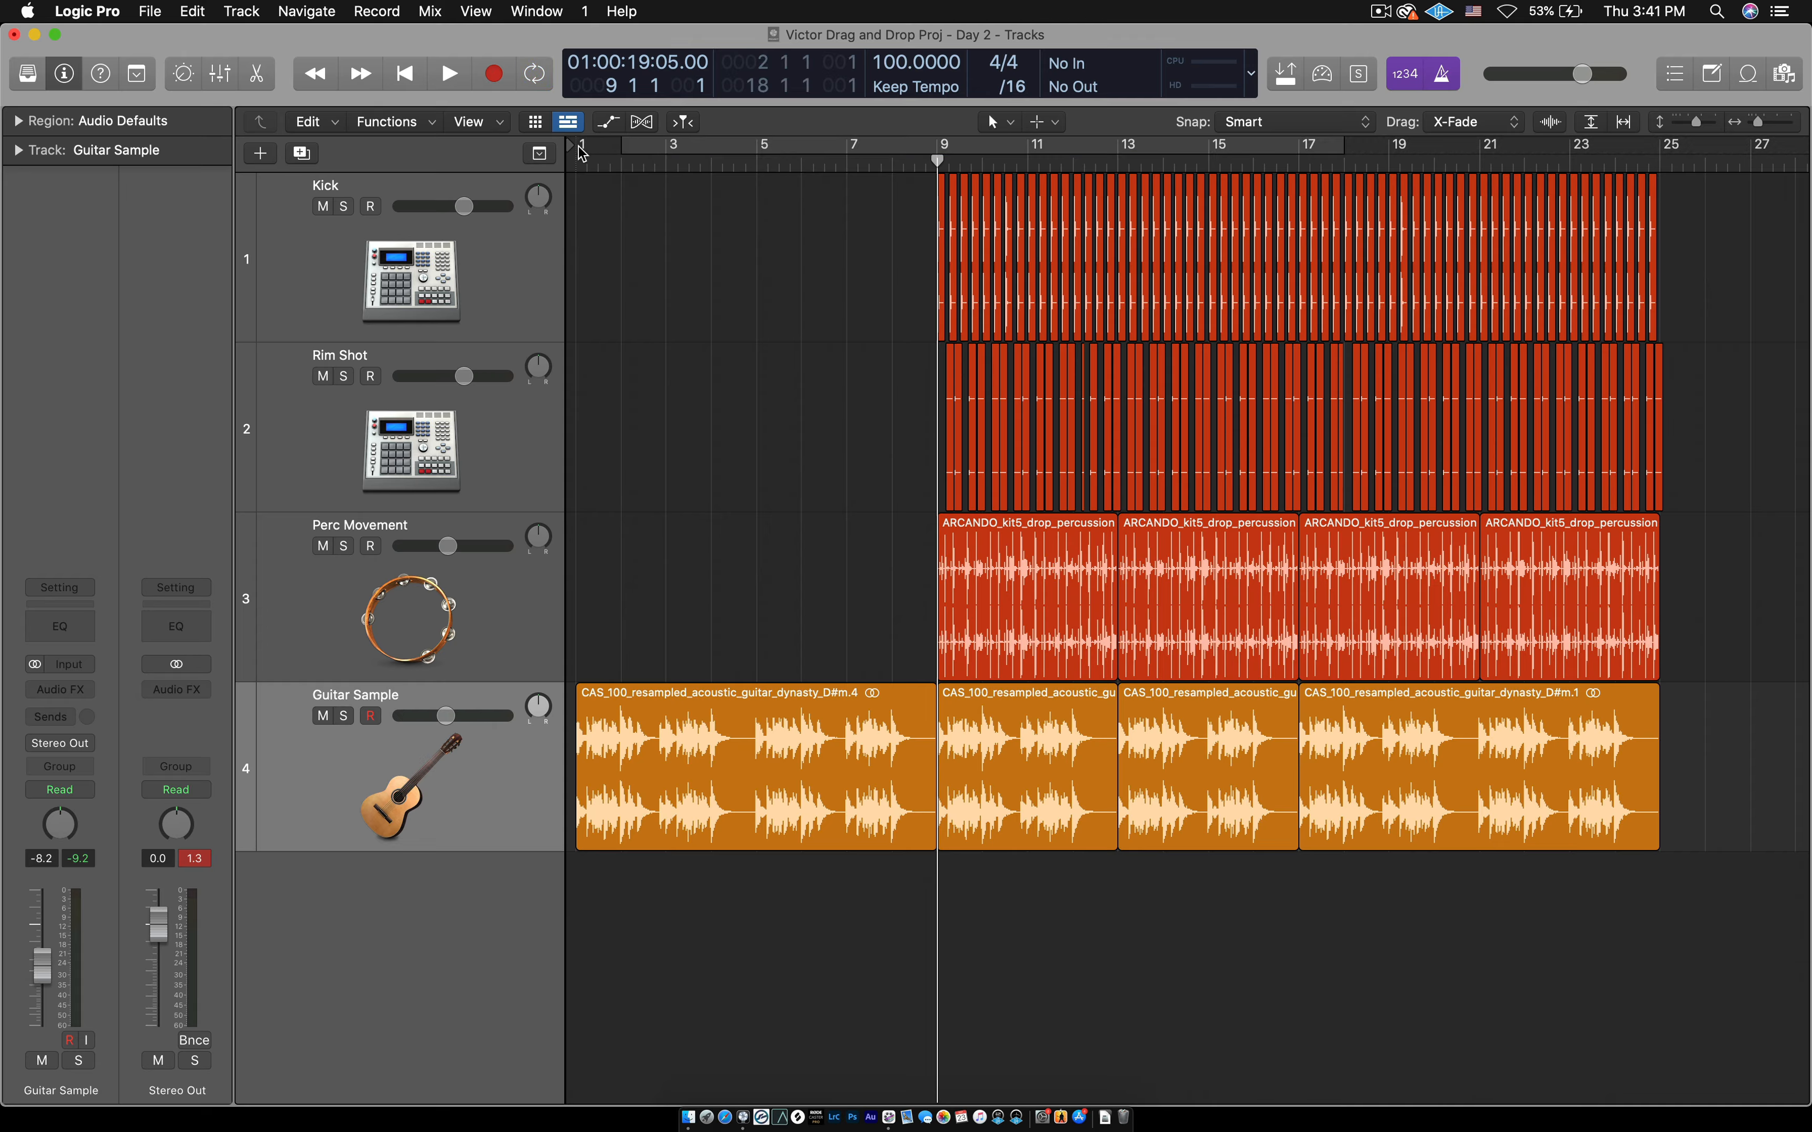
pyautogui.moveTo(583, 150); pyautogui.dragTo(1119, 208)
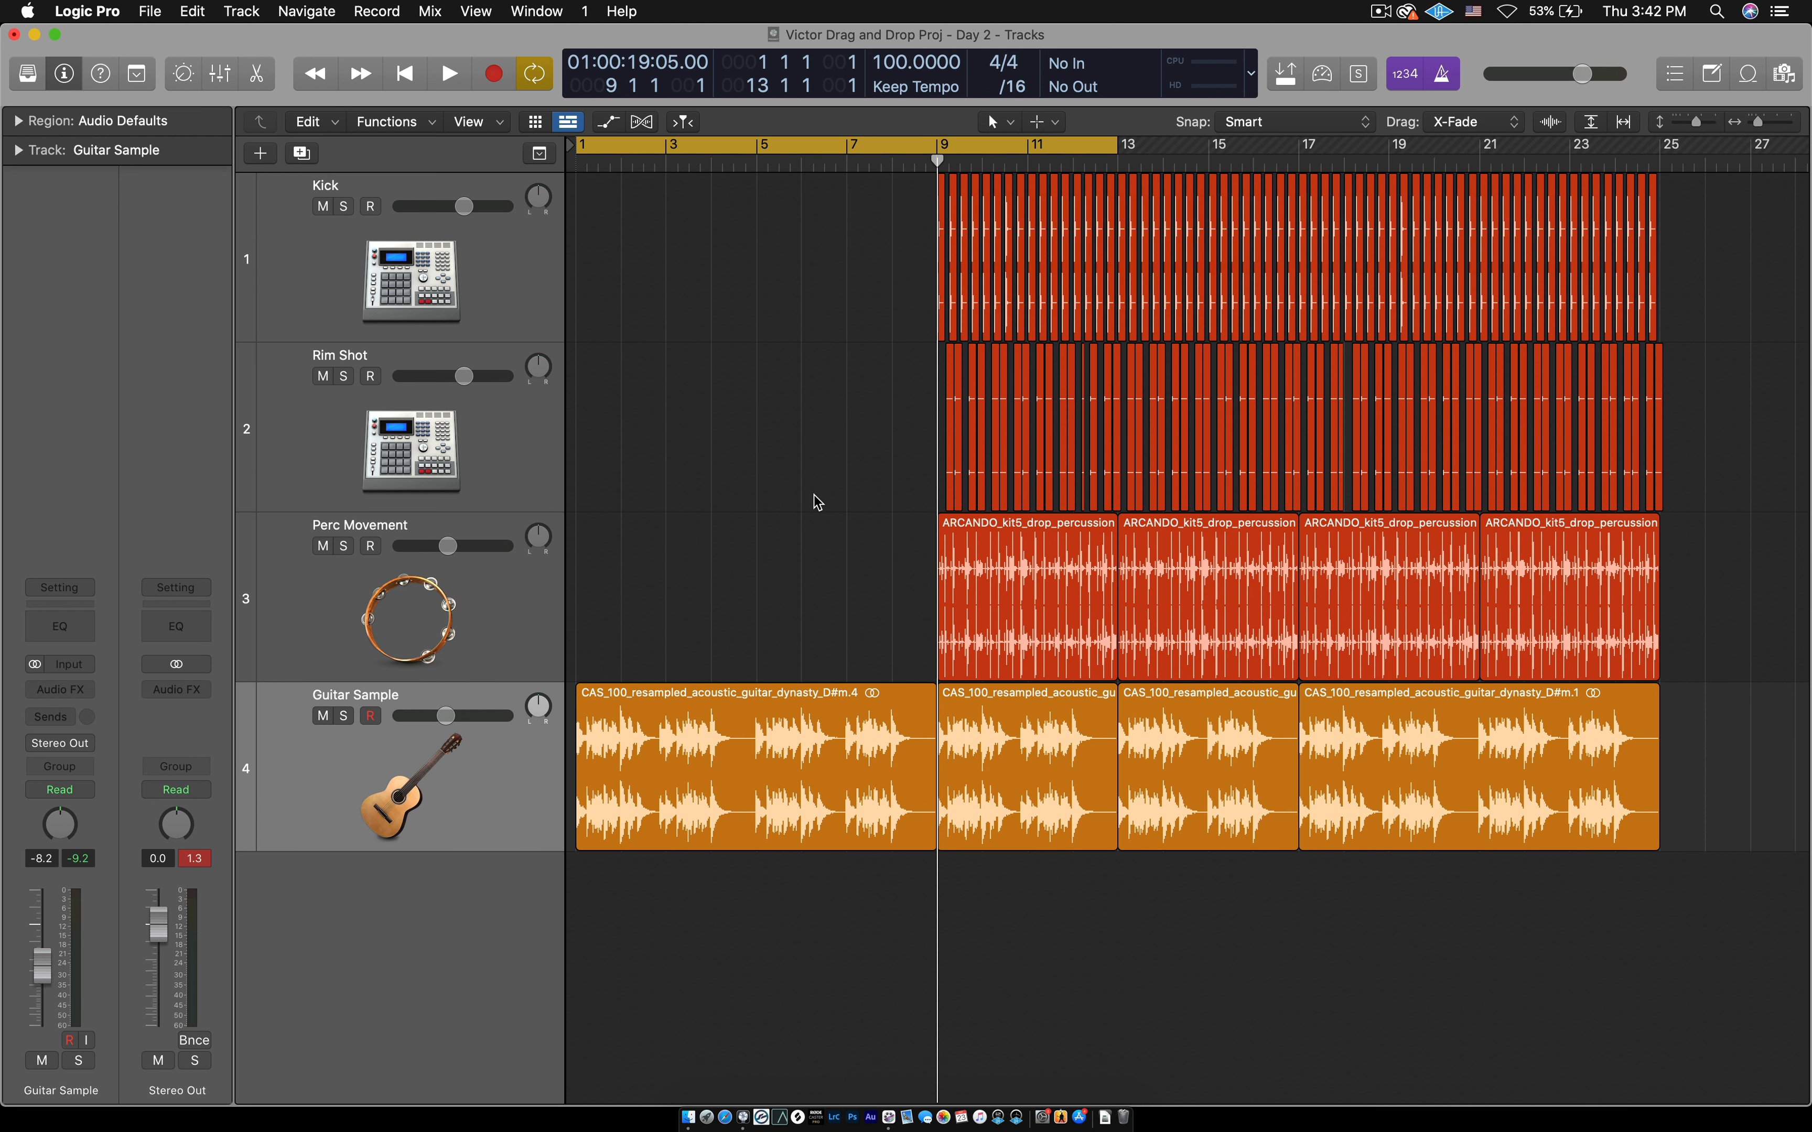
pyautogui.press('space')
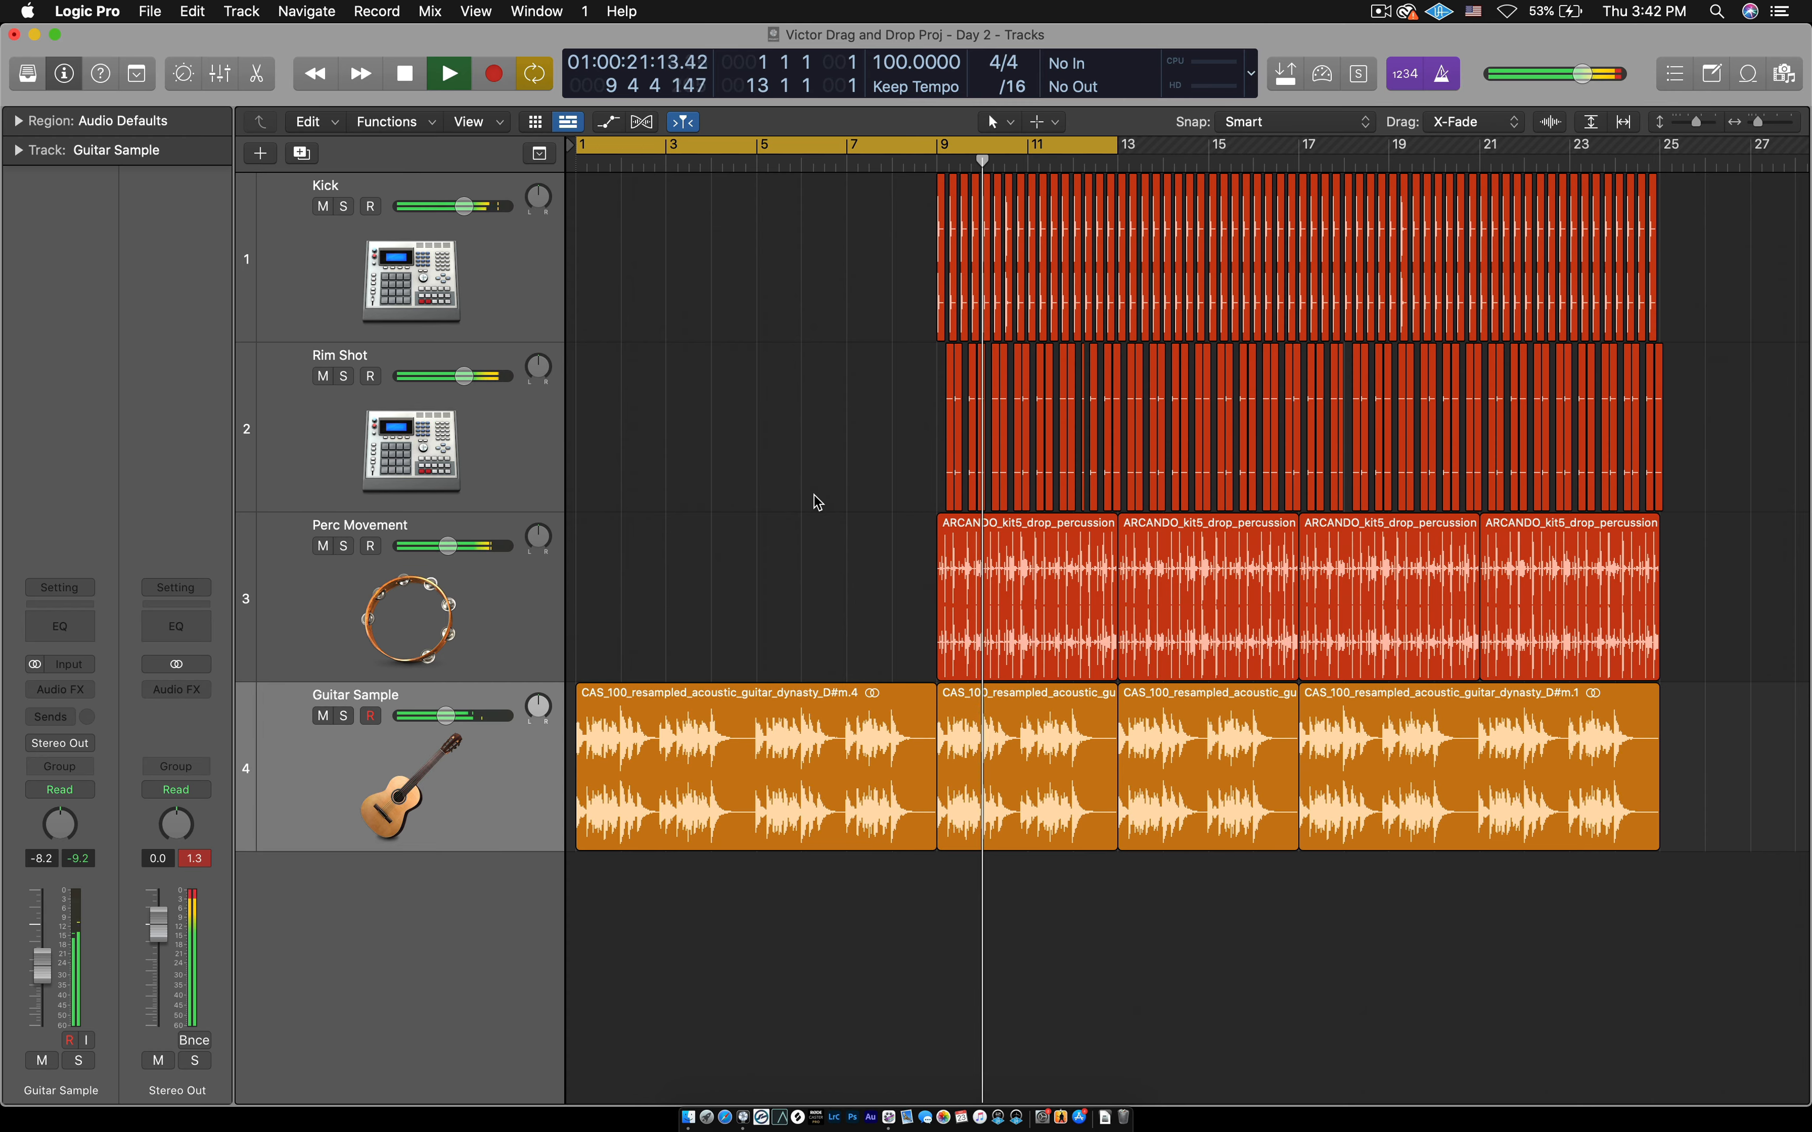
pyautogui.press('space')
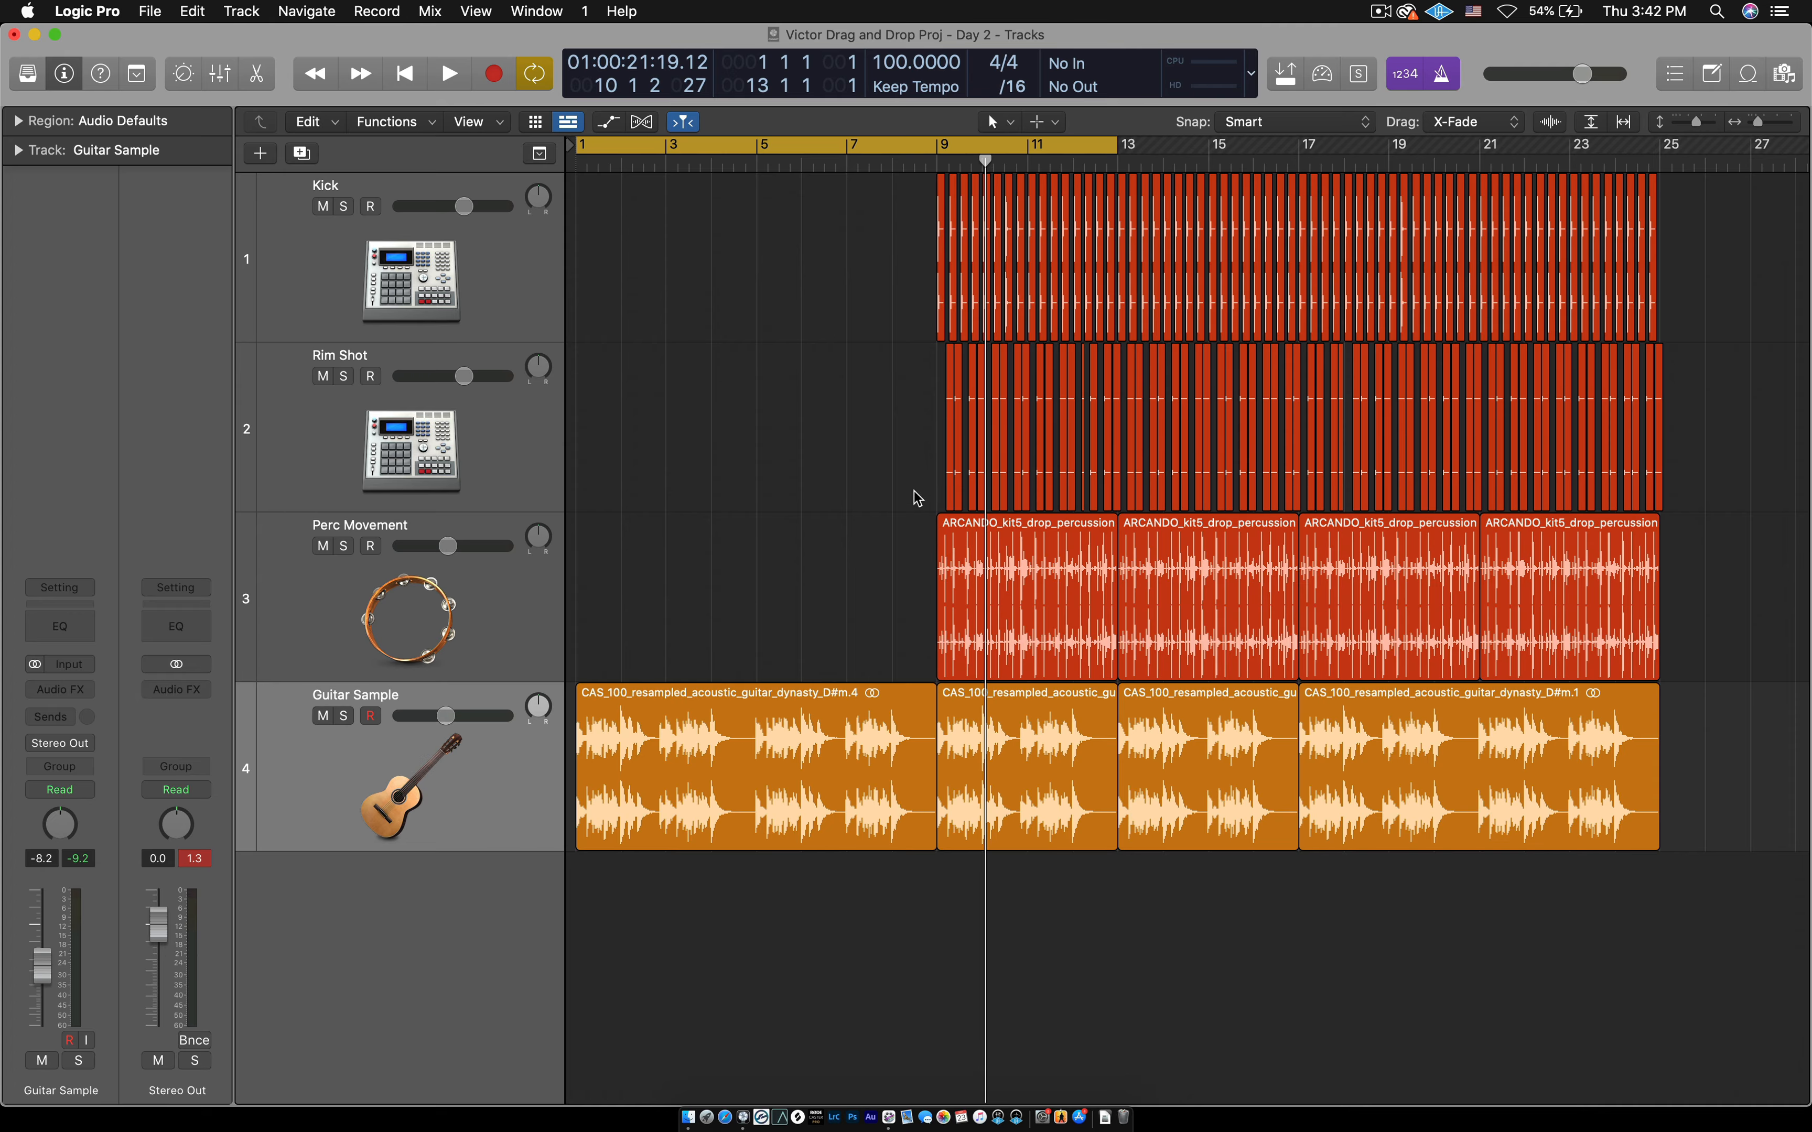
pyautogui.click(488, 624)
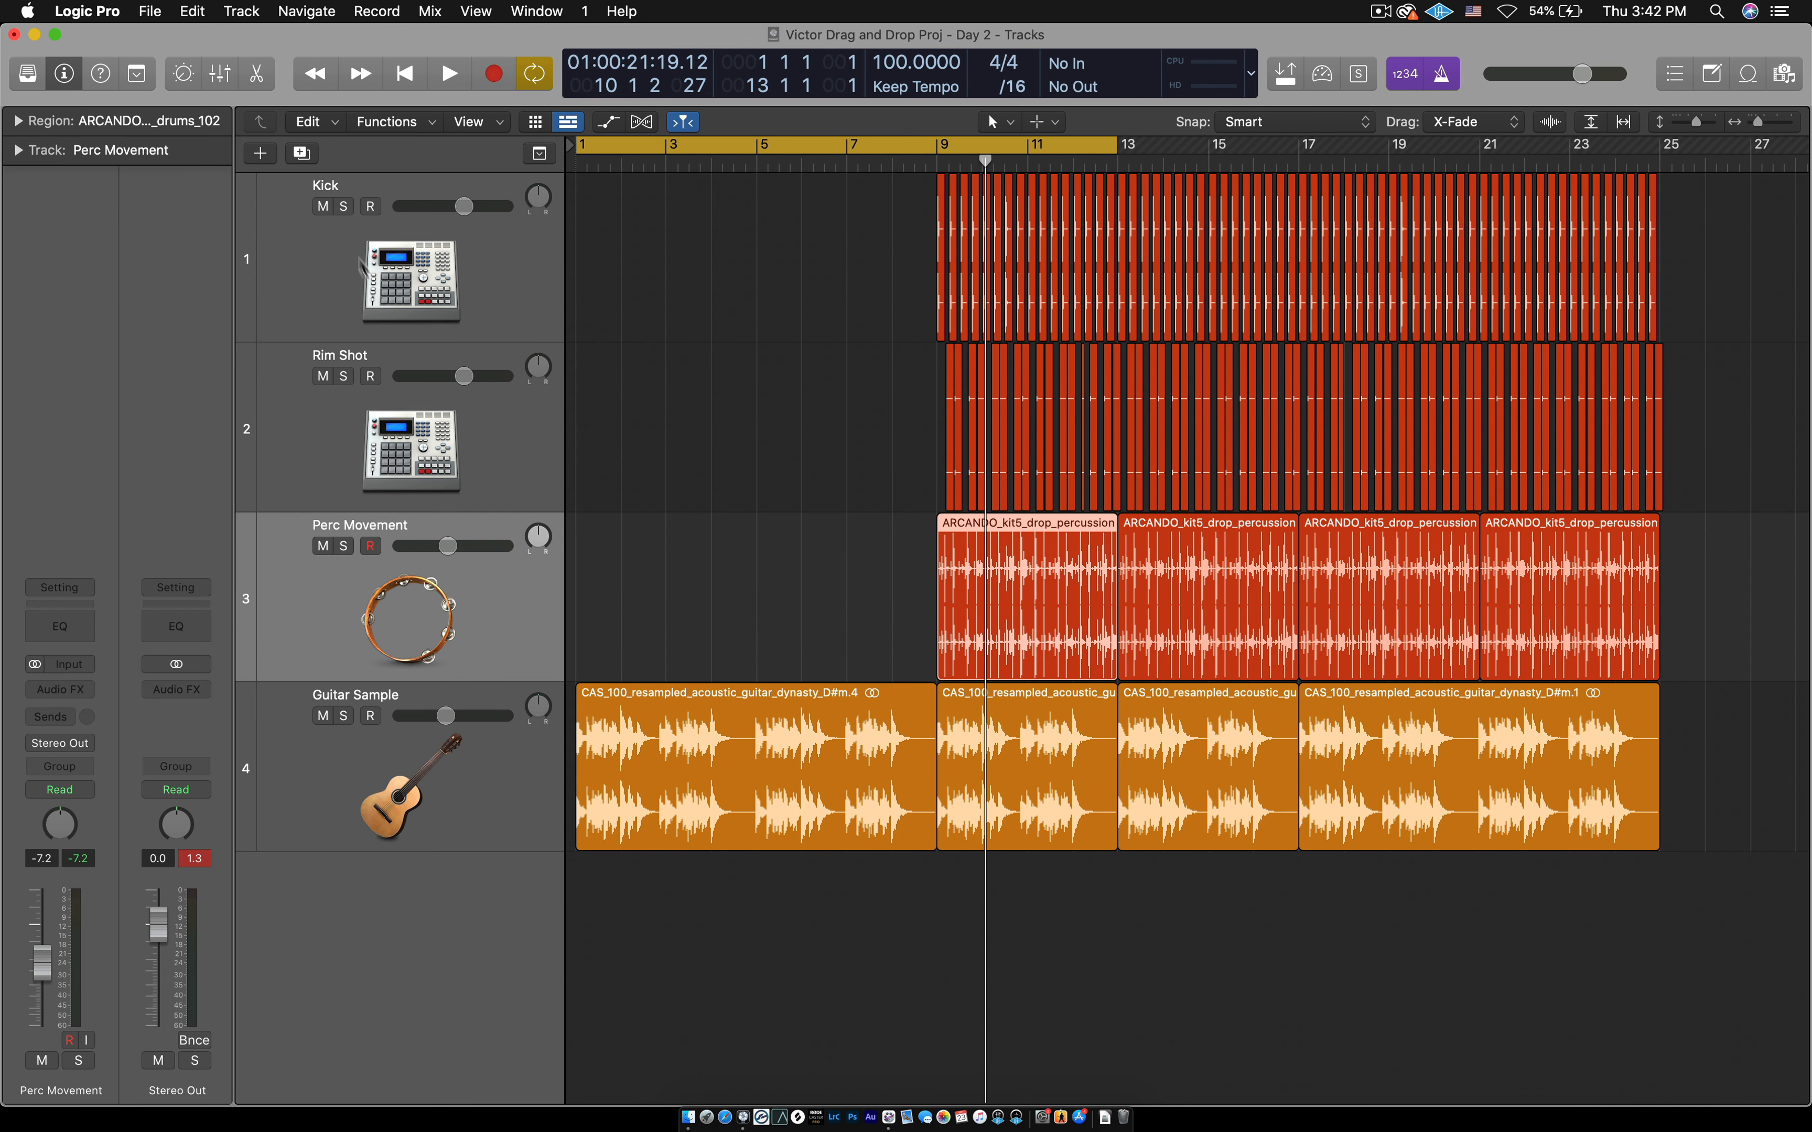
pyautogui.click(627, 750)
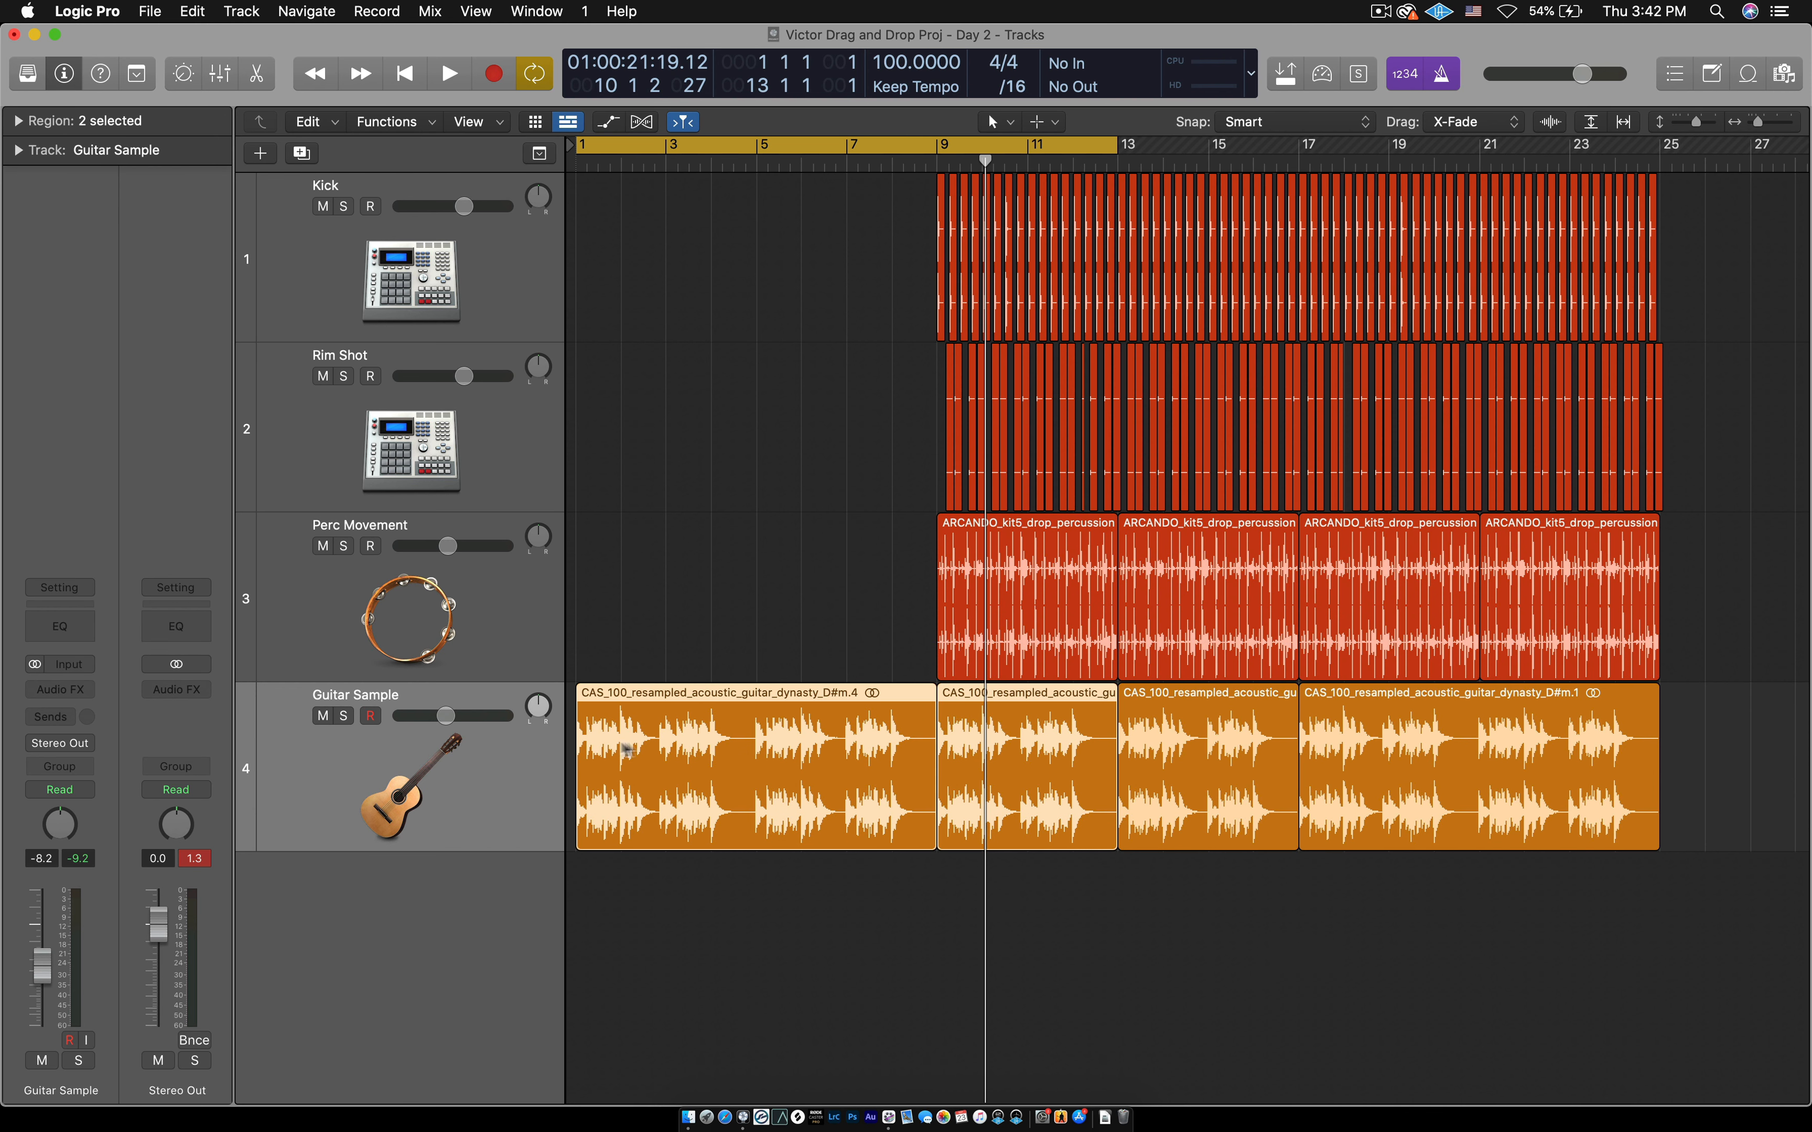
pyautogui.click(740, 655)
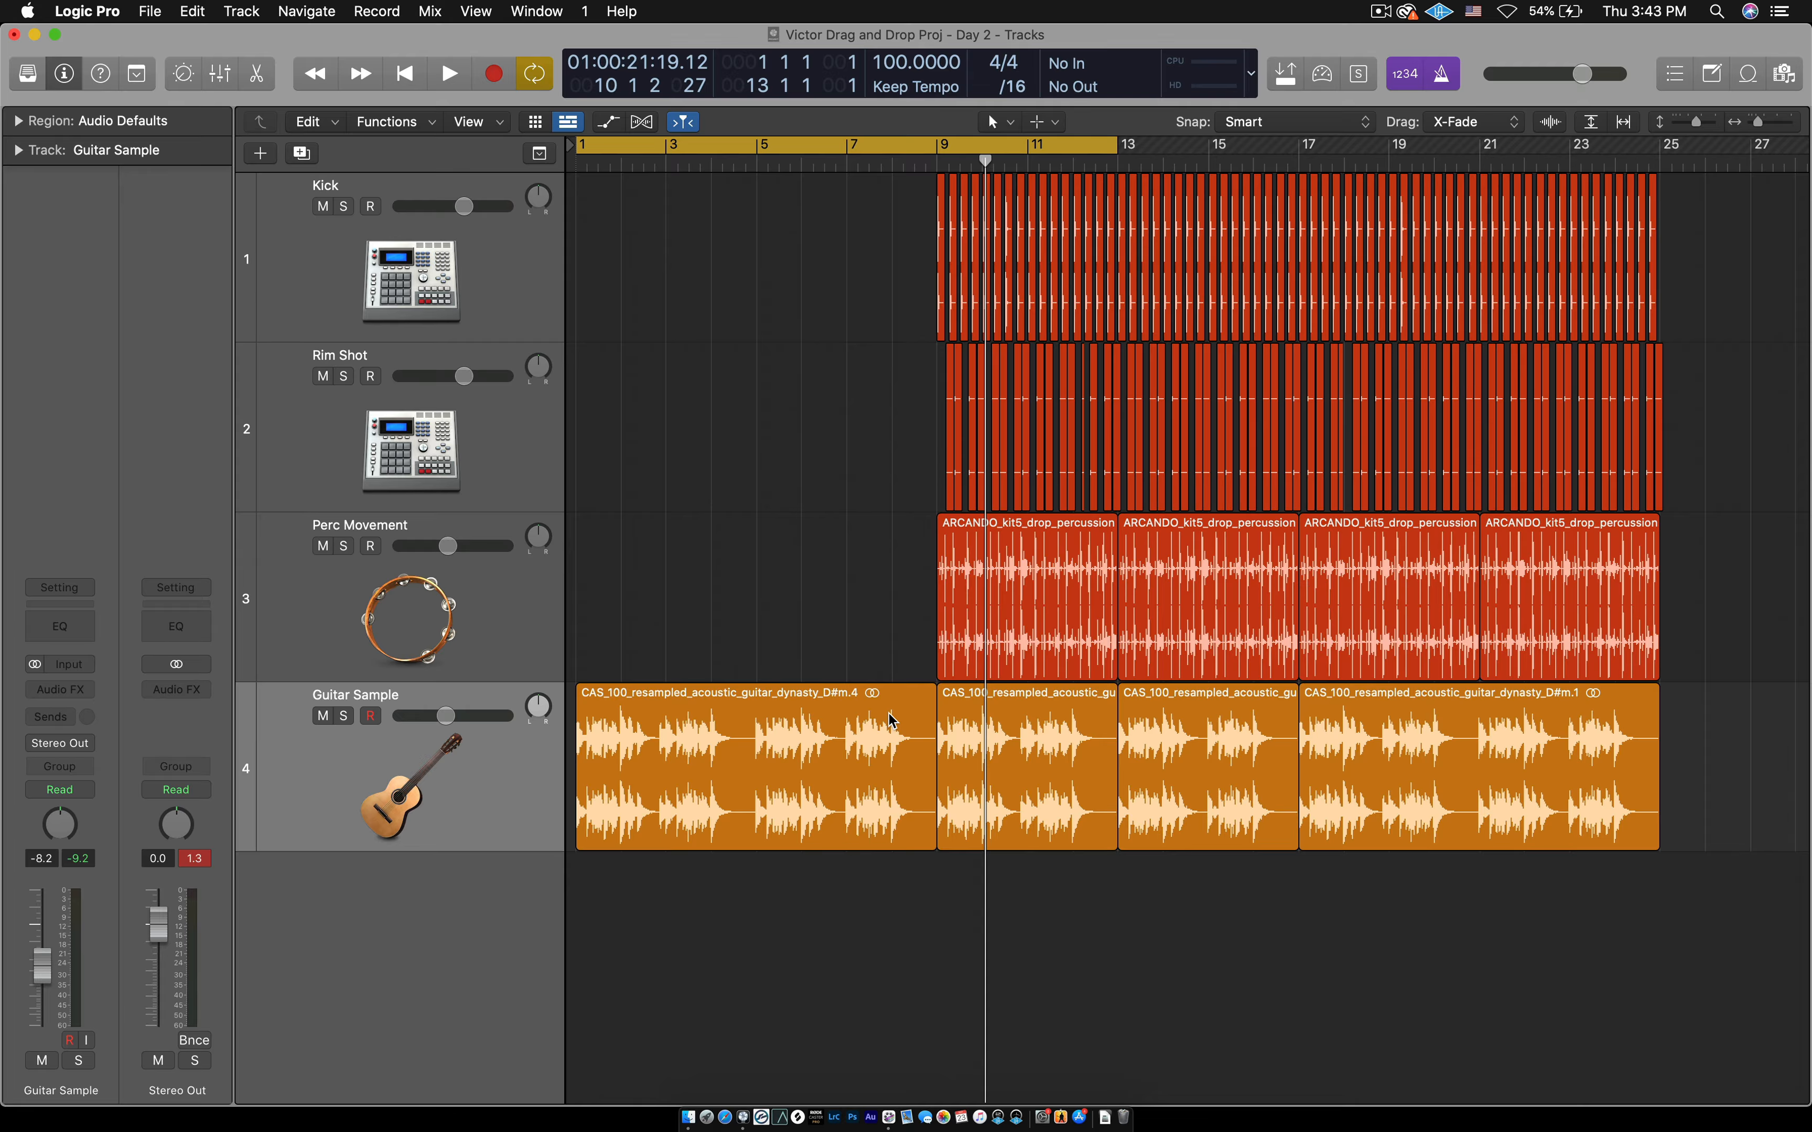
# Try trimming the end of the intro guitar region with the Pointer Tool and undo the edit
pyautogui.press('t')
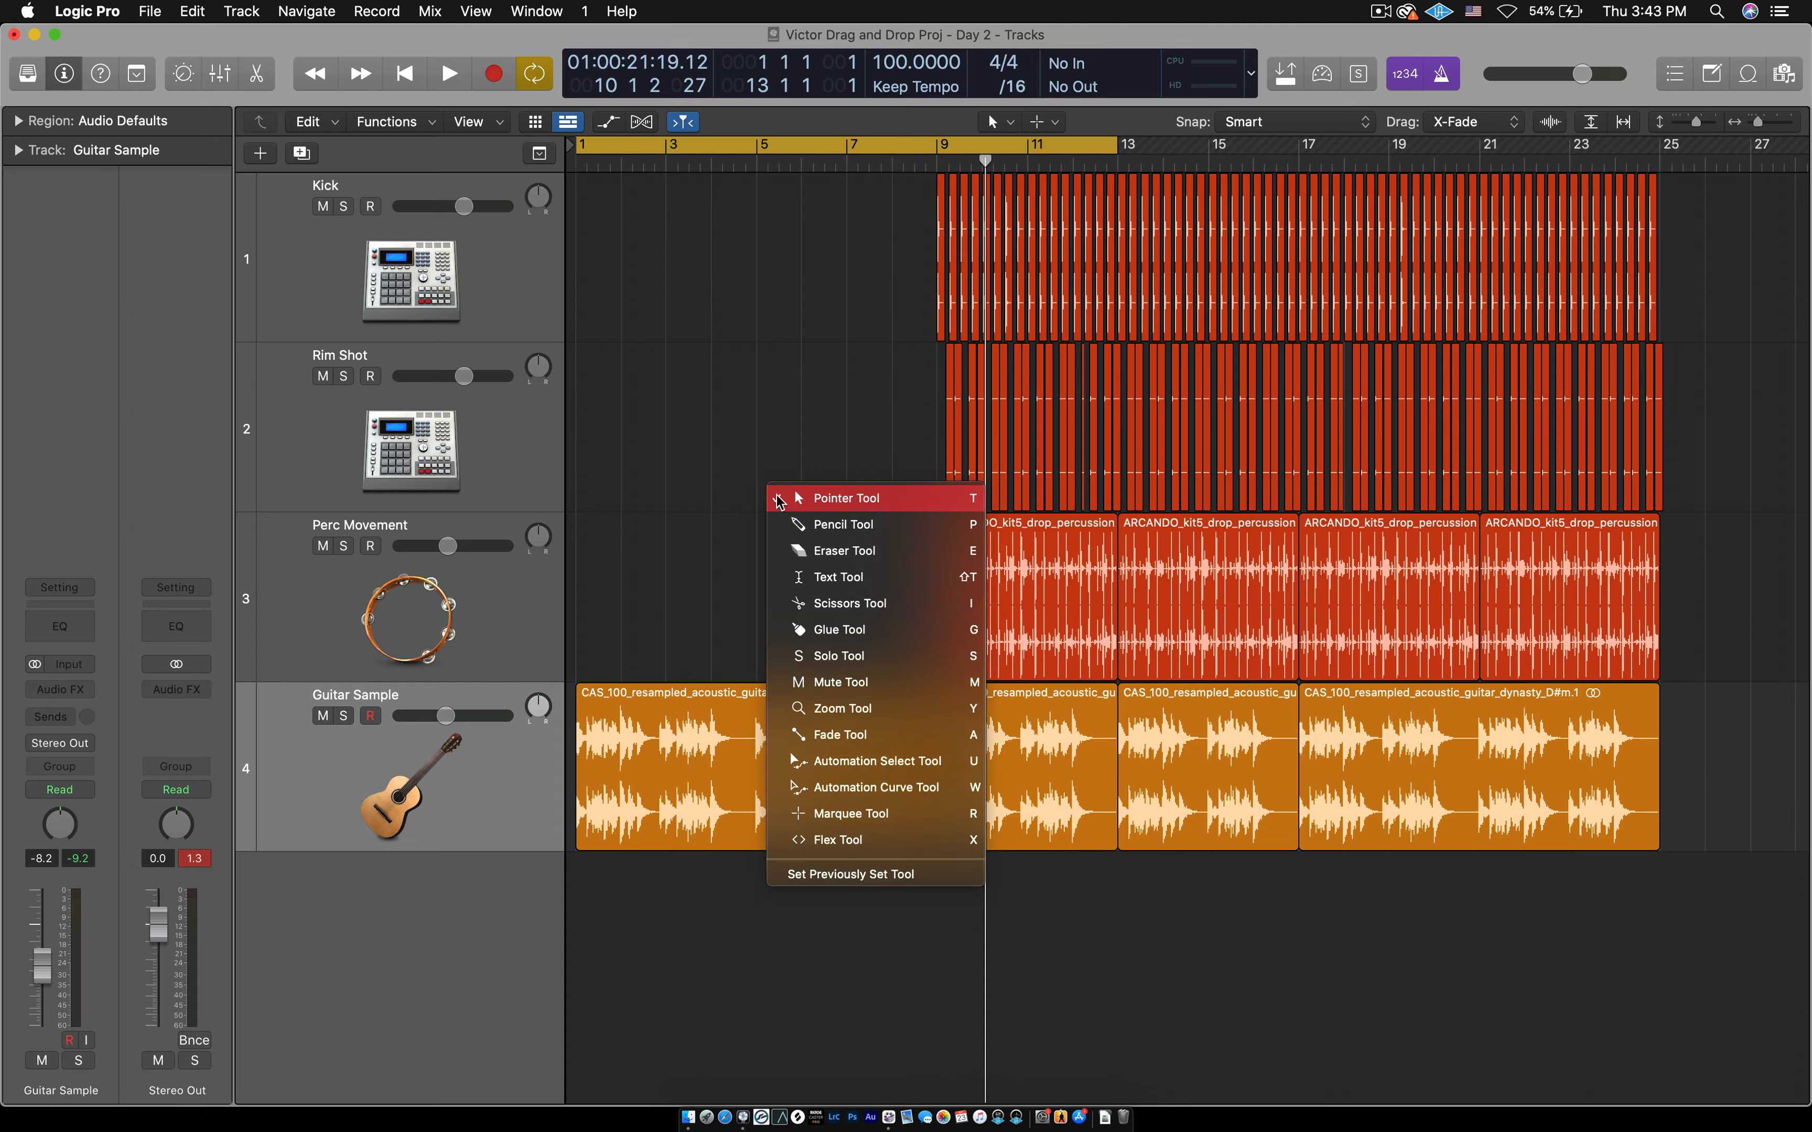
pyautogui.click(780, 404)
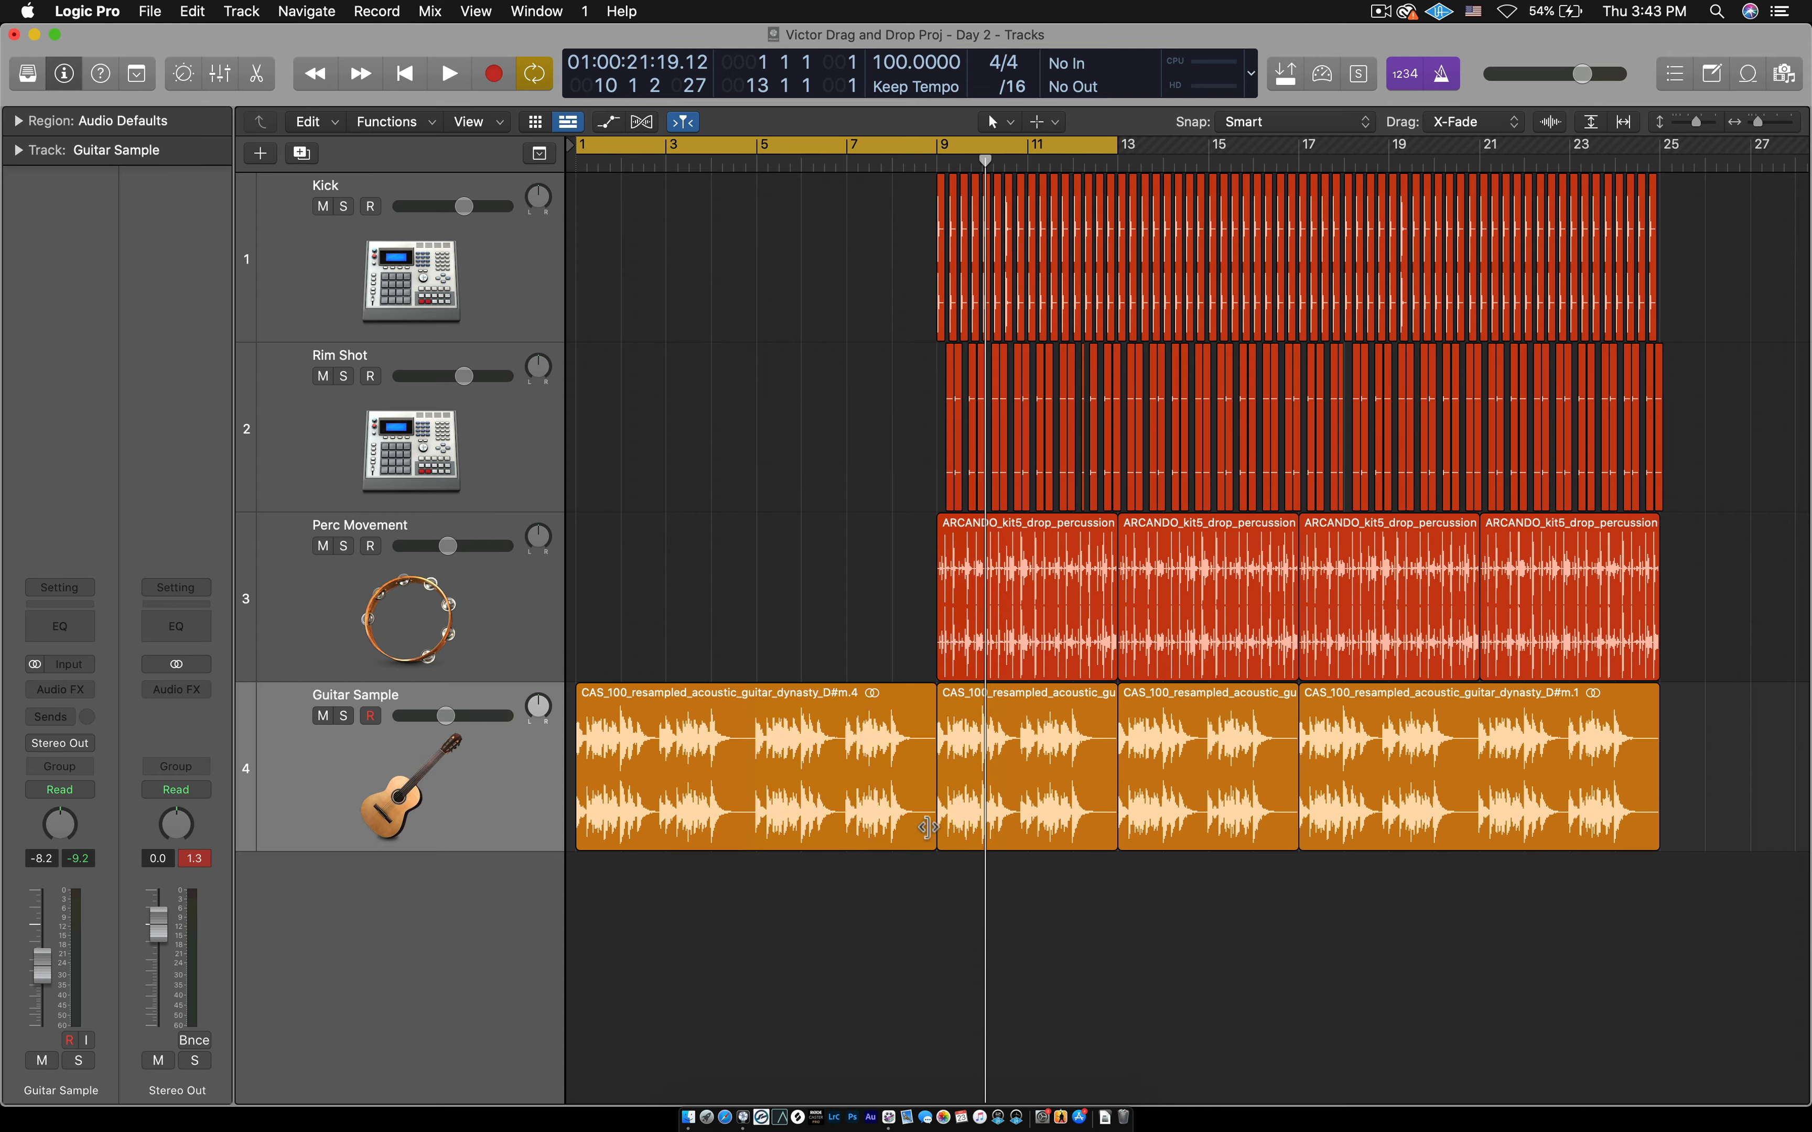
pyautogui.moveTo(930, 829); pyautogui.dragTo(825, 803)
pyautogui.press('super+z')
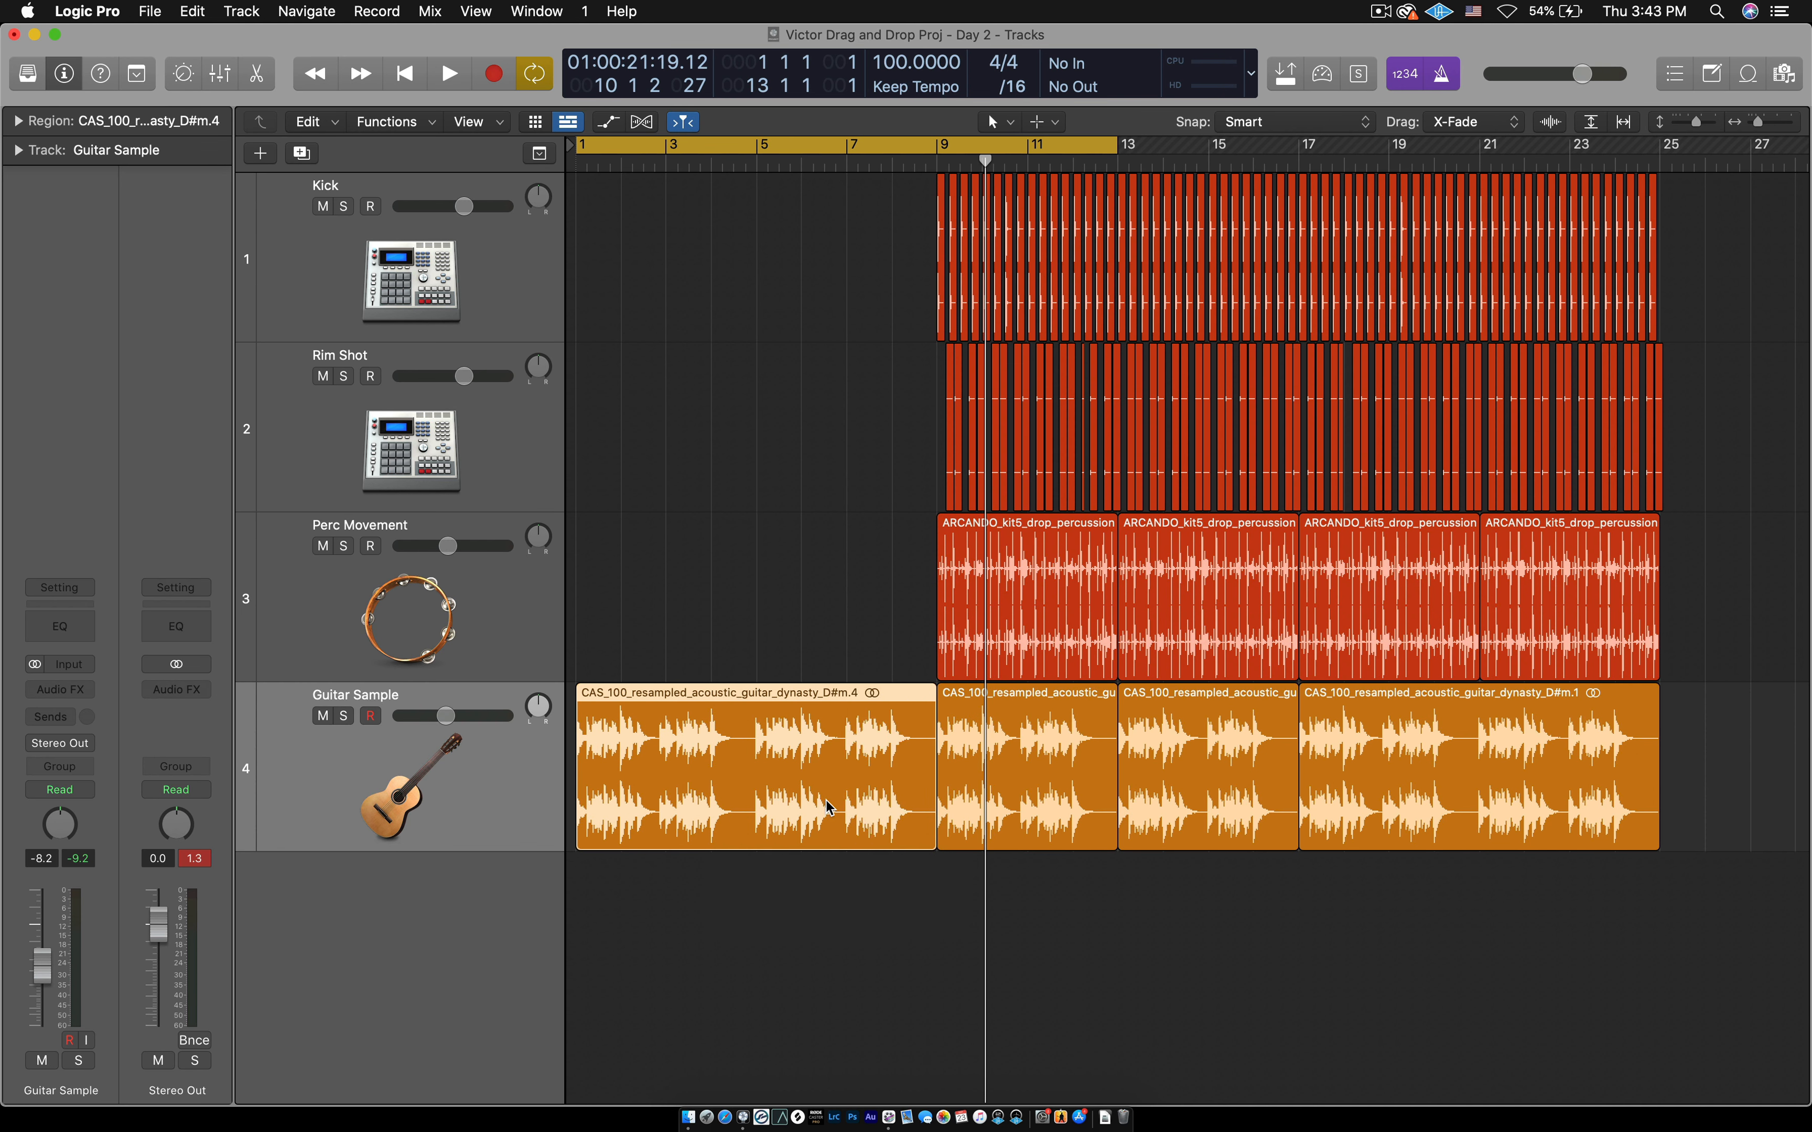